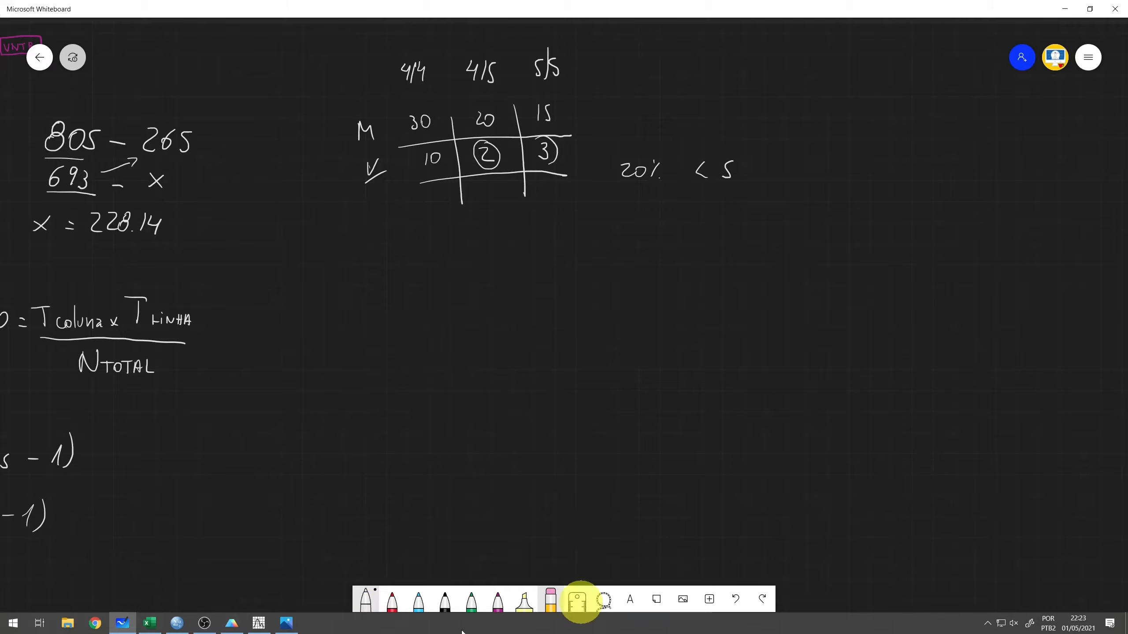
# Step: Switch to STATISTICA and open the variable selection of a new nonparametric Observed versus expected X² analysis
pyautogui.click(260, 624)
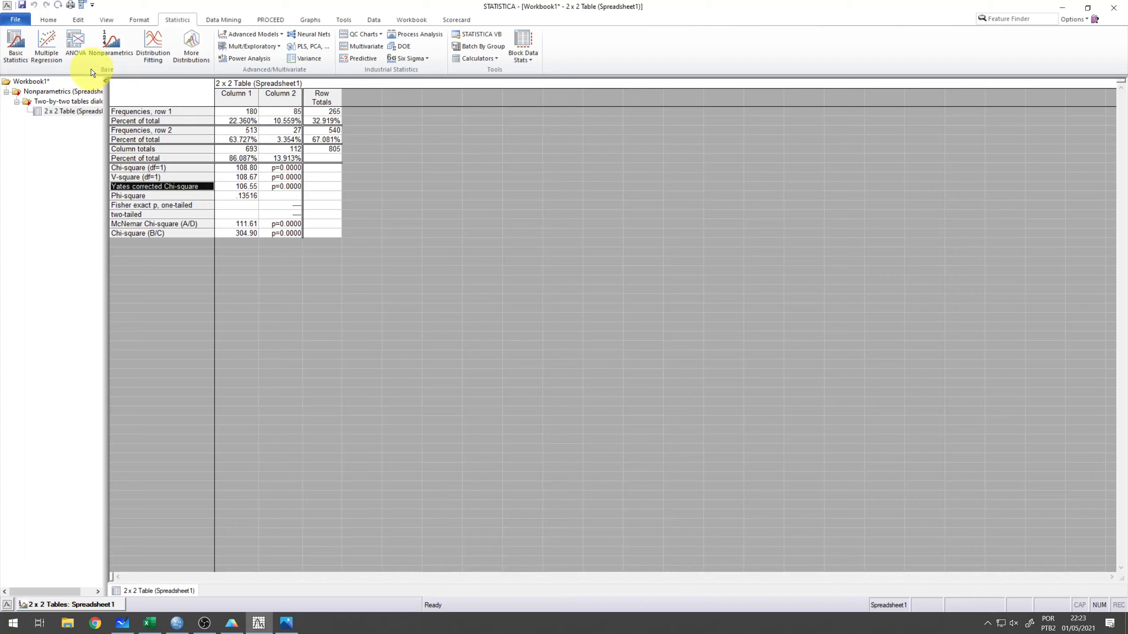
pyautogui.click(111, 50)
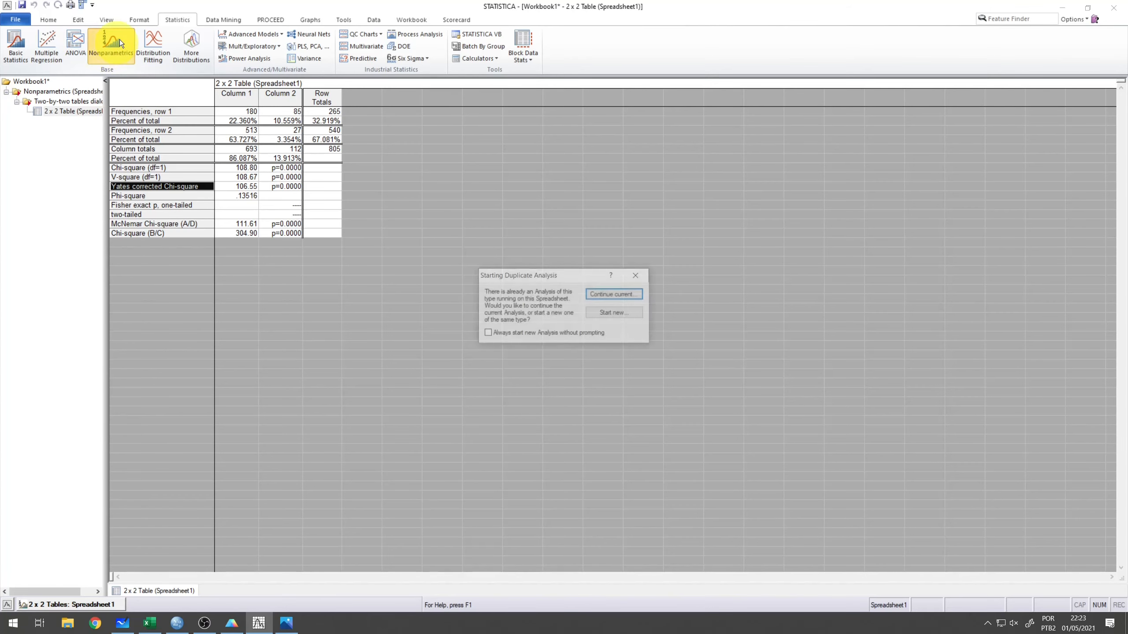
pyautogui.click(615, 311)
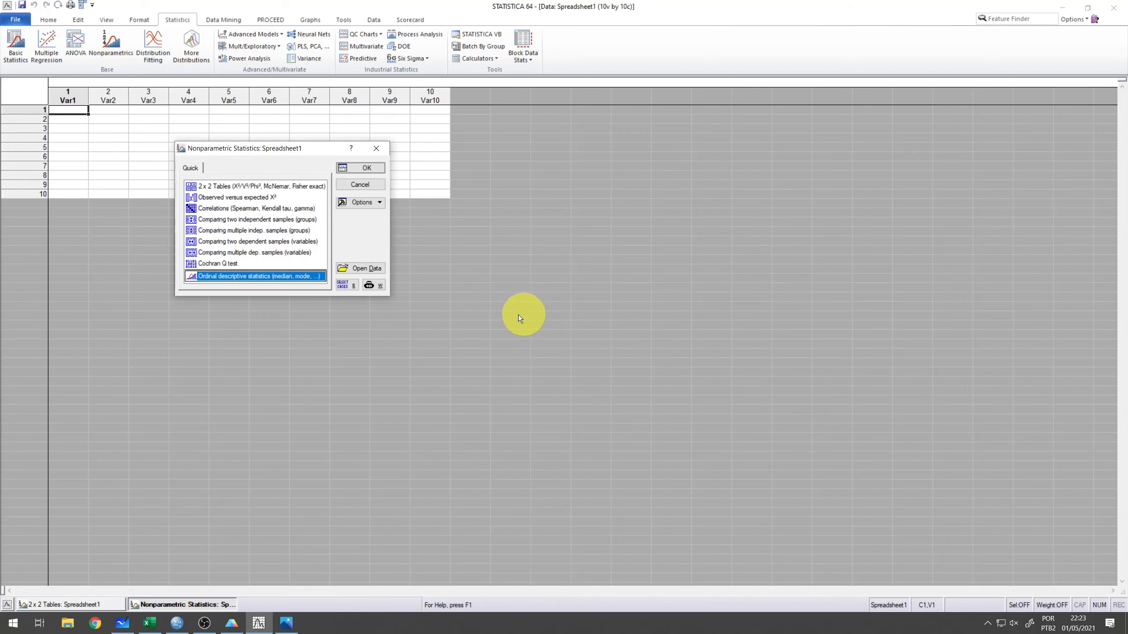
pyautogui.click(234, 198)
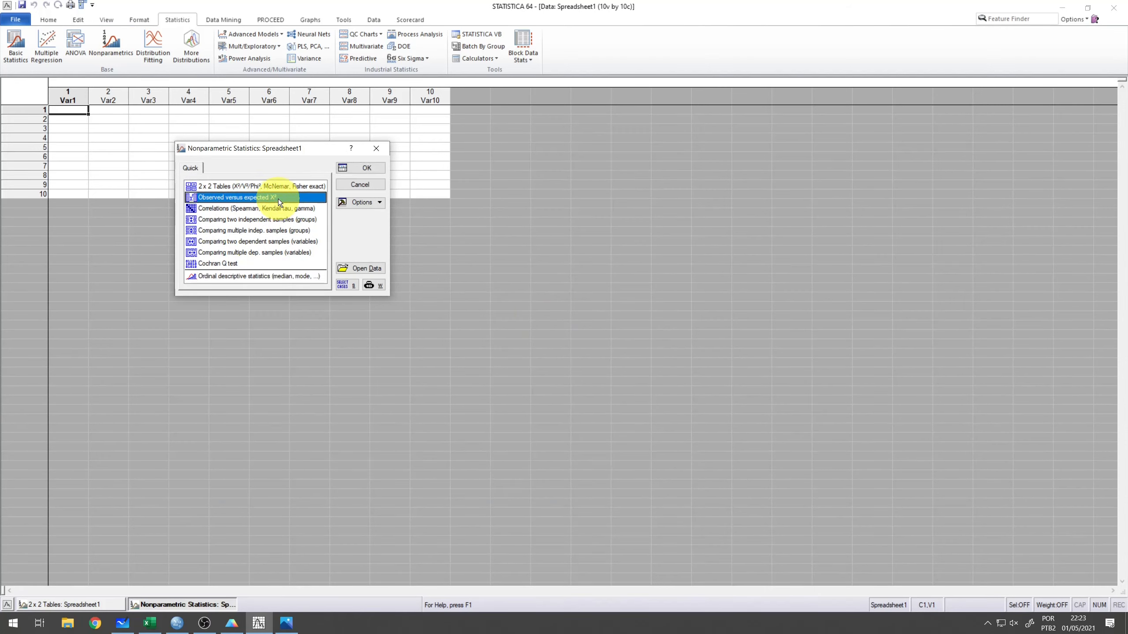
pyautogui.click(351, 169)
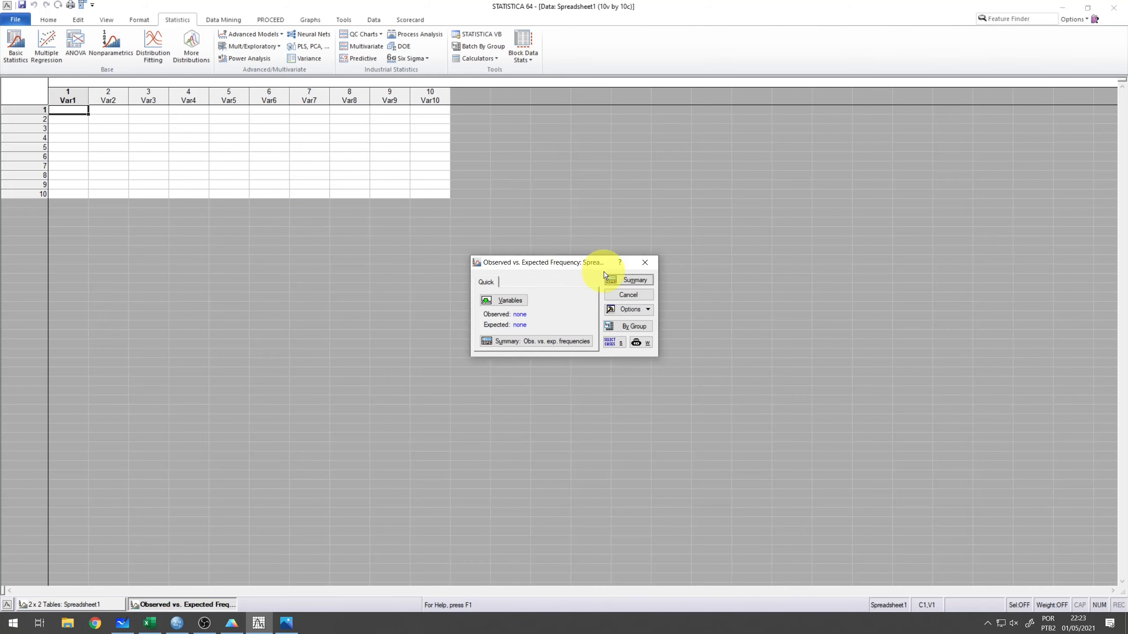
pyautogui.click(523, 300)
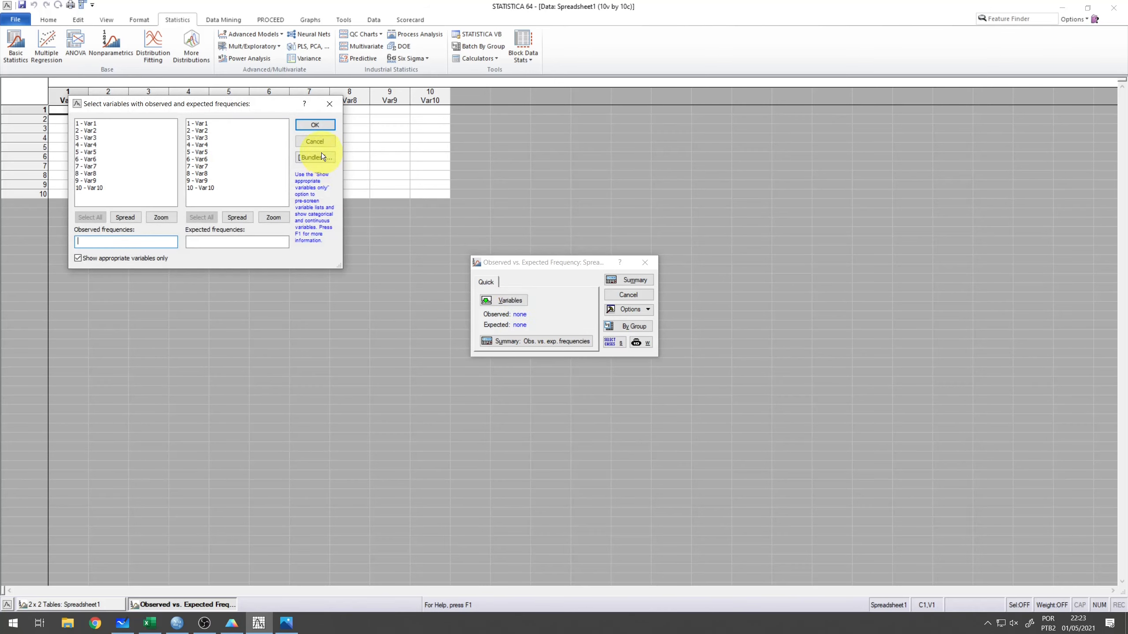
# Step: Cancel the observed versus expected analysis and close STATISTICA without saving the workbook or a project
pyautogui.click(320, 141)
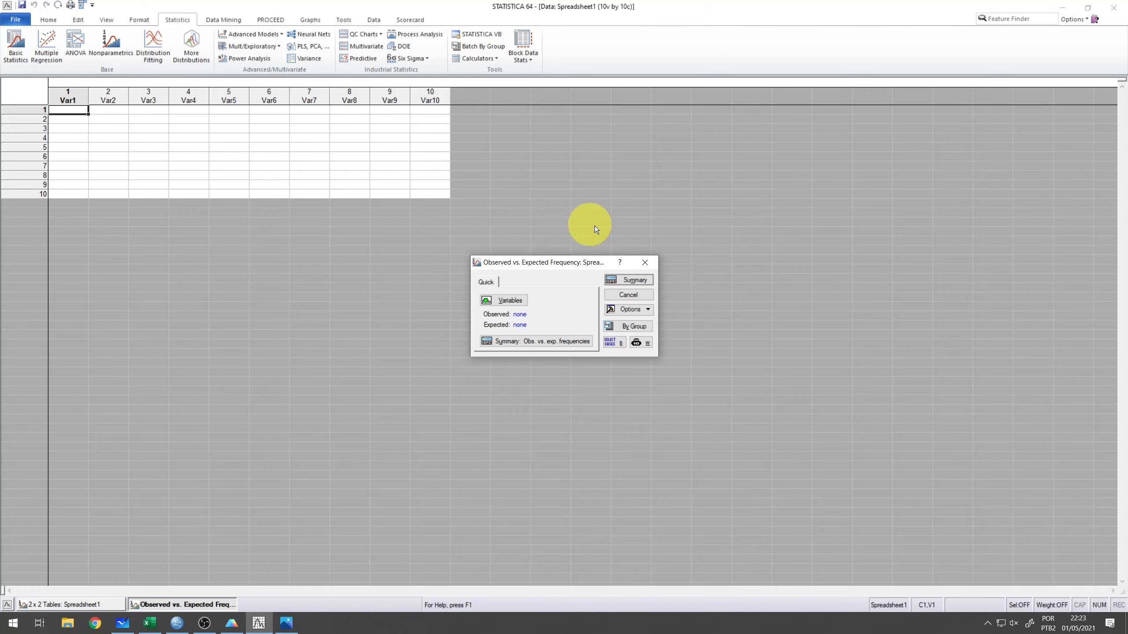
pyautogui.click(646, 263)
pyautogui.click(570, 334)
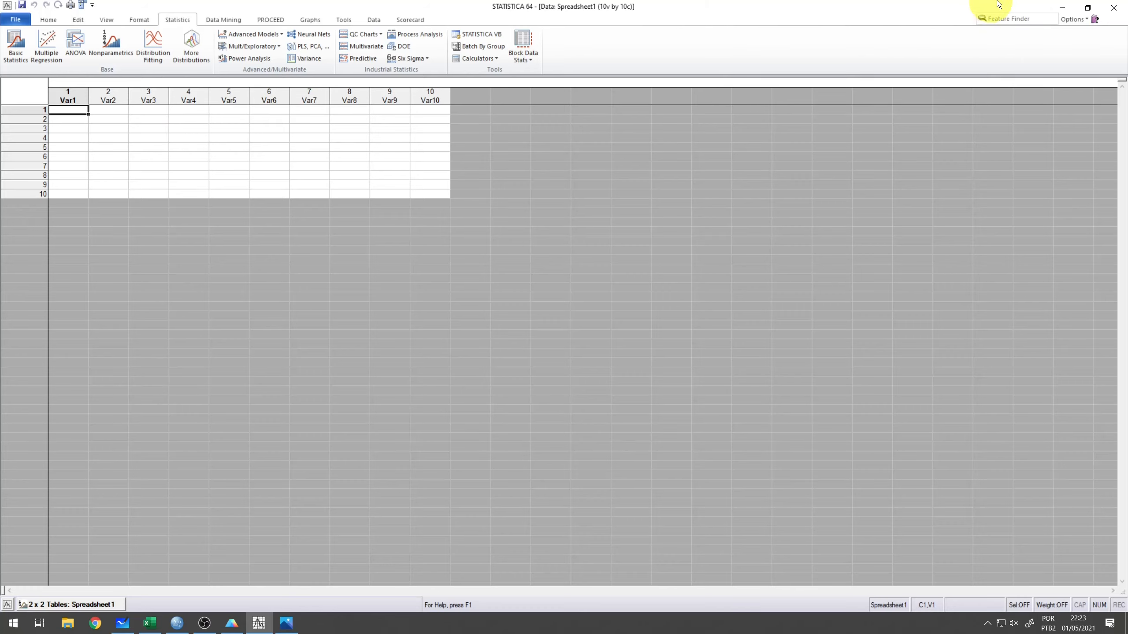
pyautogui.click(1112, 13)
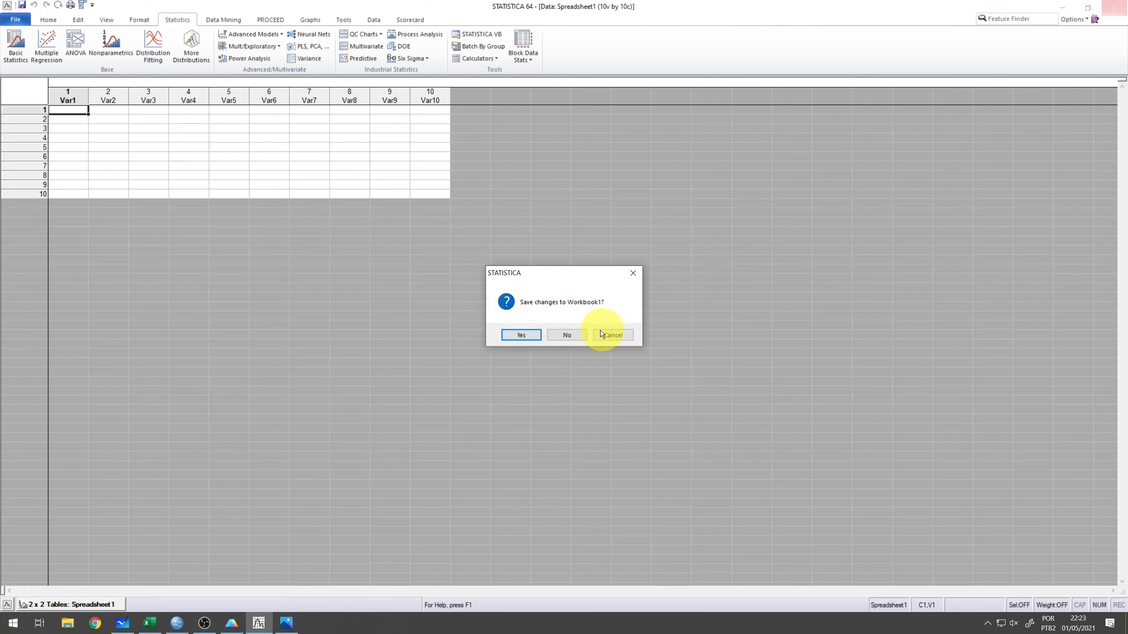
pyautogui.click(570, 337)
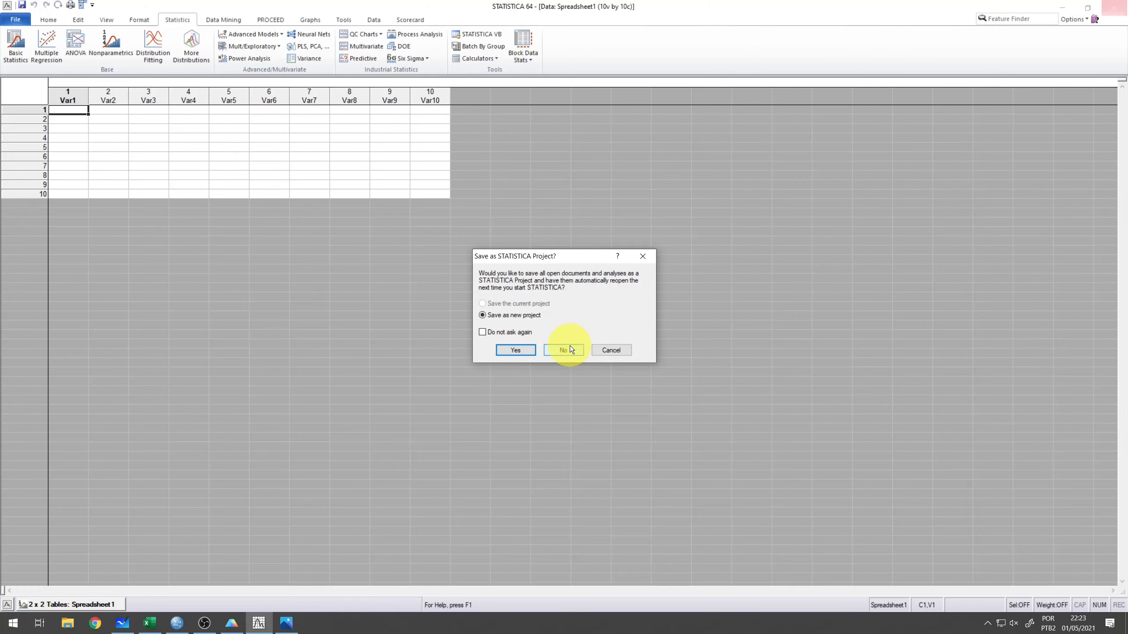
pyautogui.click(569, 346)
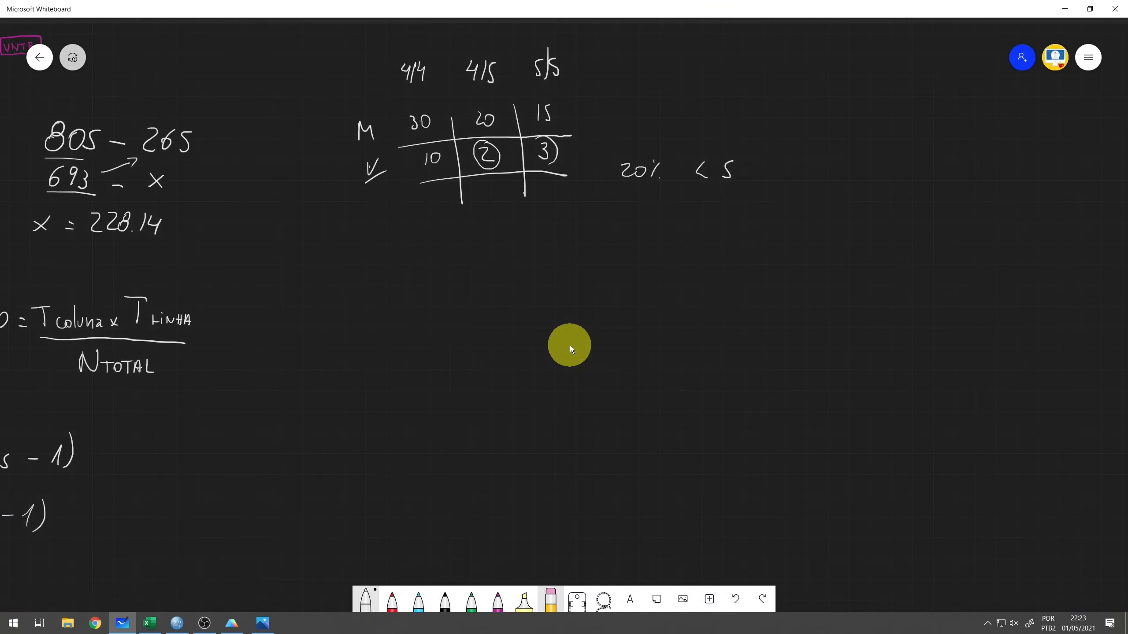
# Step: Switch to GraphPad Prism and create a new empty contingency data table
pyautogui.click(232, 623)
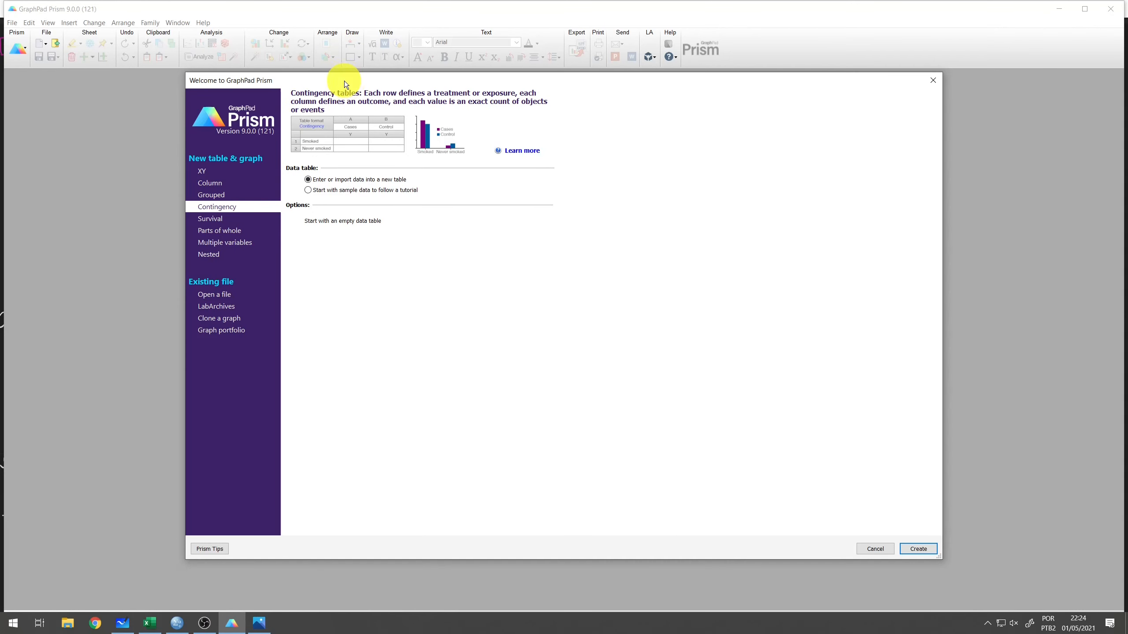
pyautogui.moveTo(344, 82); pyautogui.dragTo(287, 47)
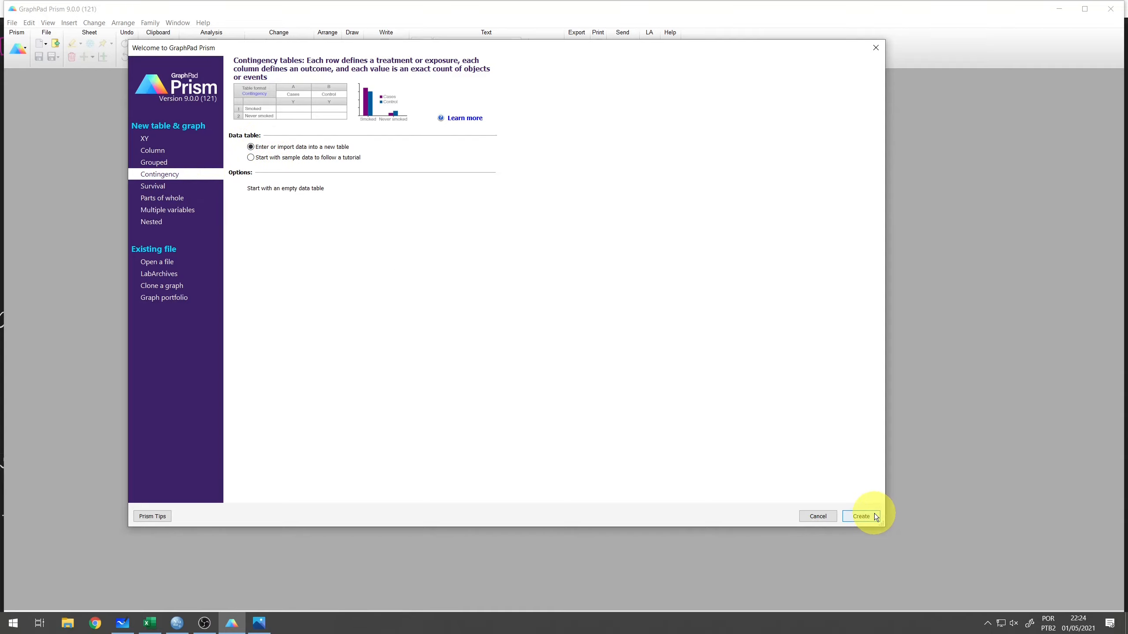
pyautogui.click(862, 516)
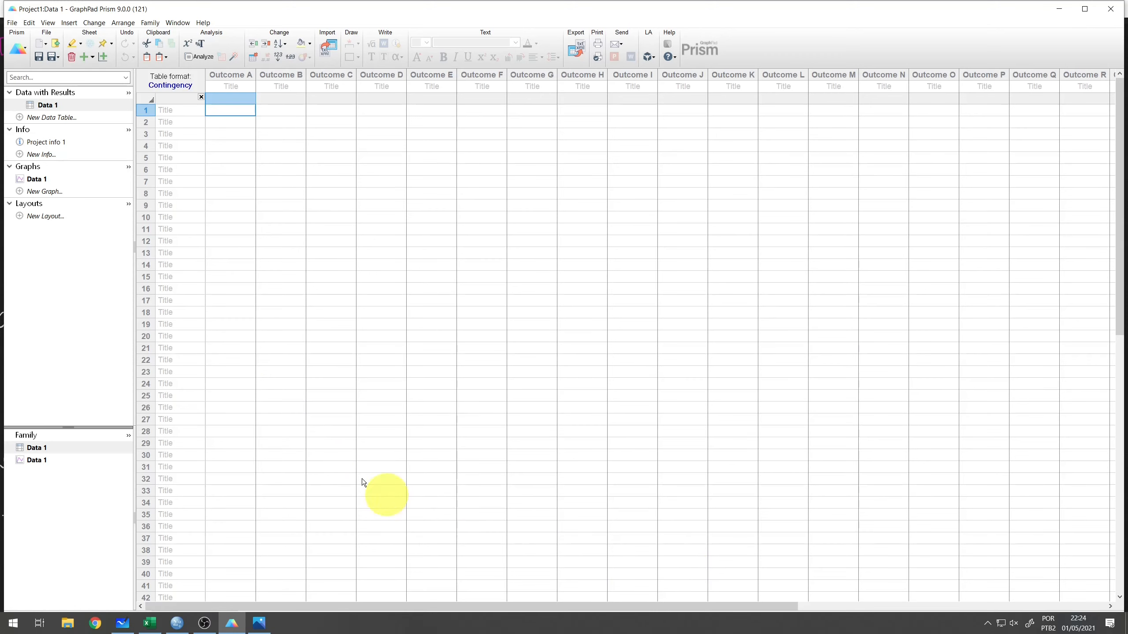
pyautogui.click(248, 89)
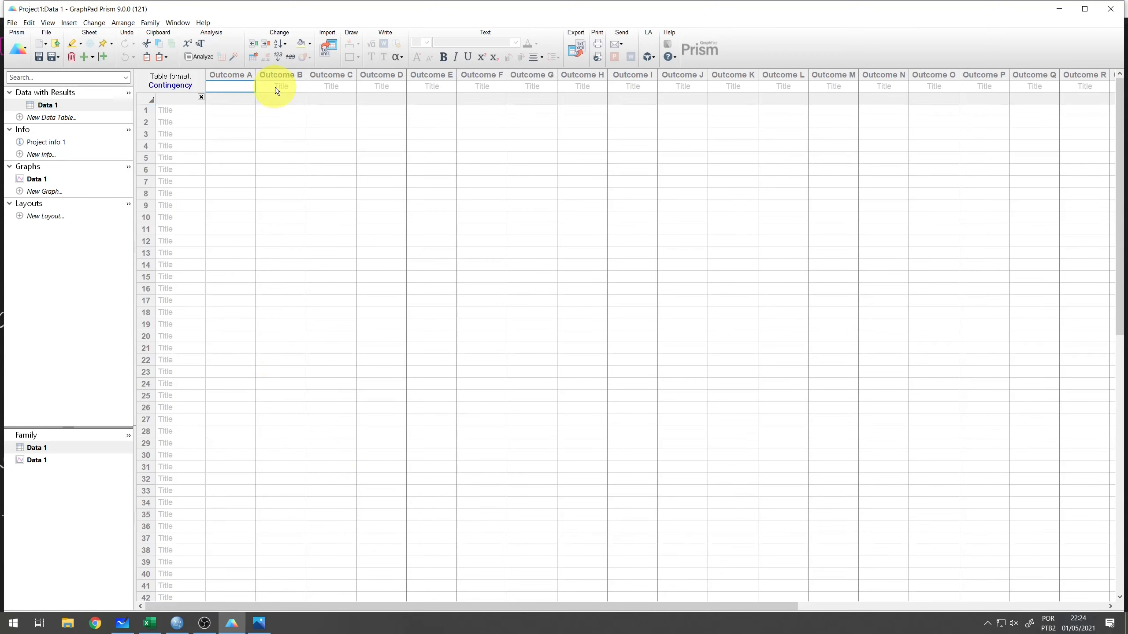
pyautogui.click(275, 86)
pyautogui.click(222, 84)
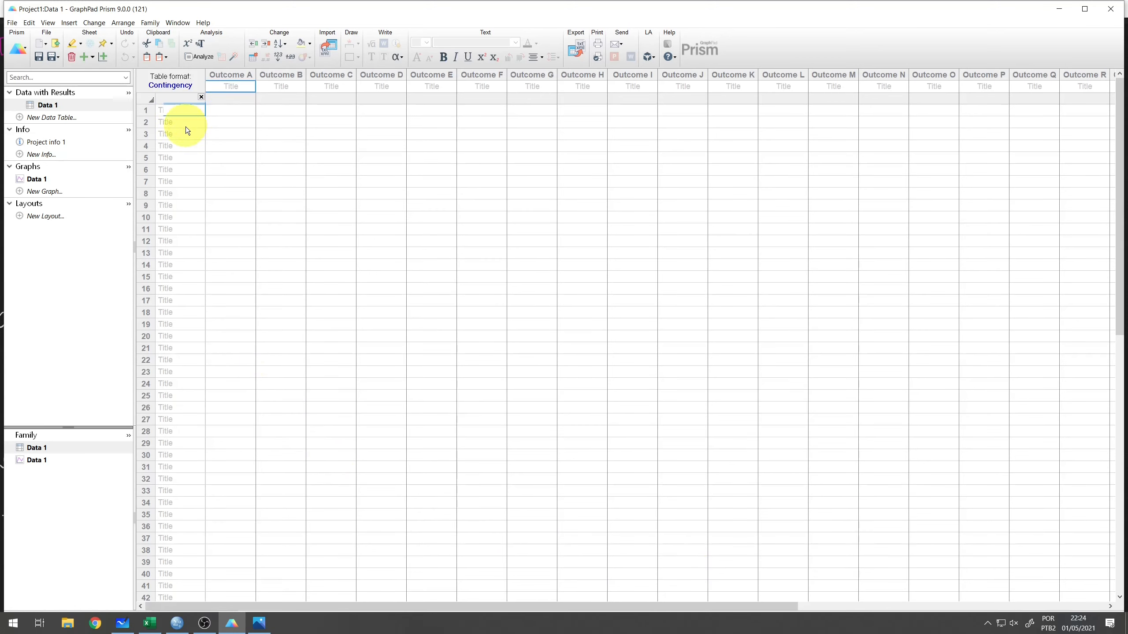
pyautogui.click(189, 115)
pyautogui.click(185, 127)
pyautogui.click(185, 158)
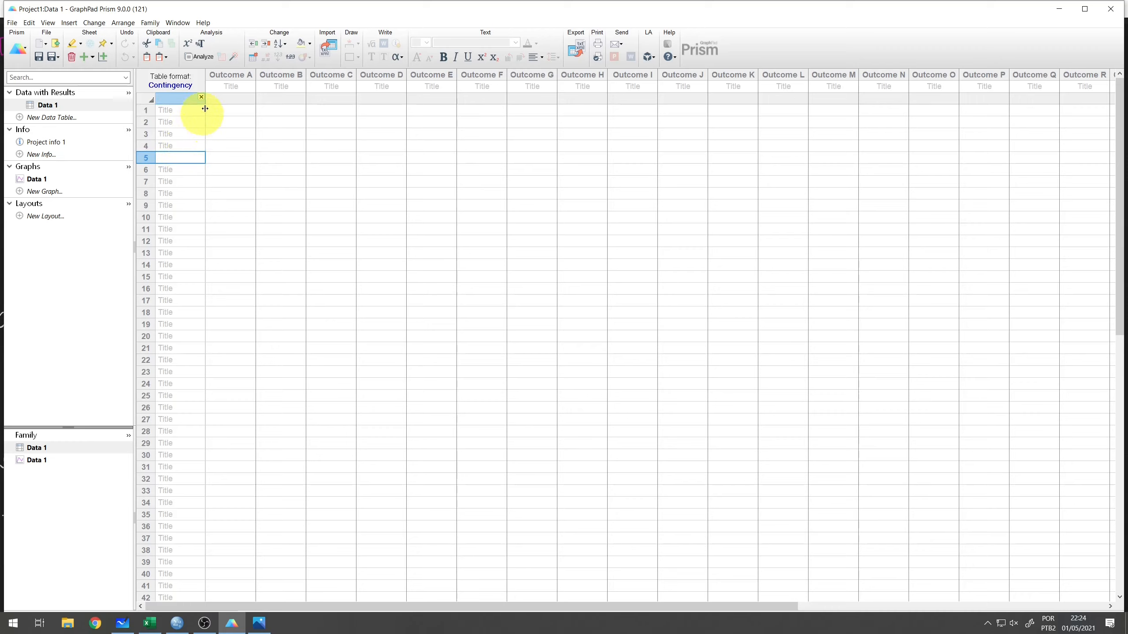
pyautogui.click(242, 89)
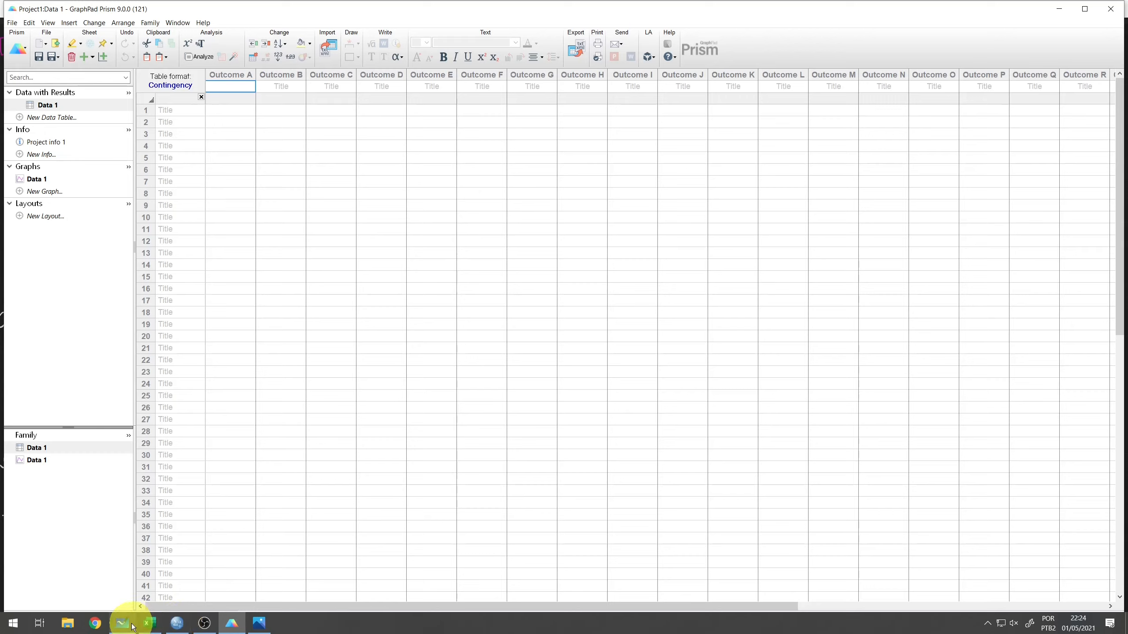
# Step: Switch to Microsoft Whiteboard and look up the observed counts in the Matutino and Vespertino genotype table
pyautogui.moveTo(125, 622)
pyautogui.click(130, 578)
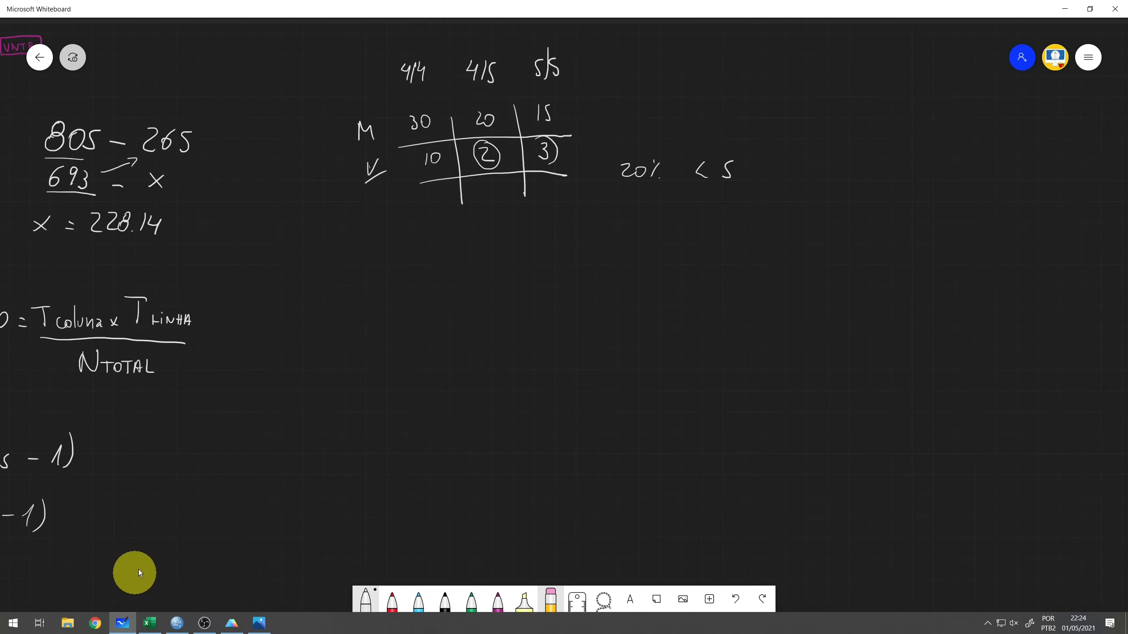
pyautogui.moveTo(185, 262); pyautogui.dragTo(963, 287)
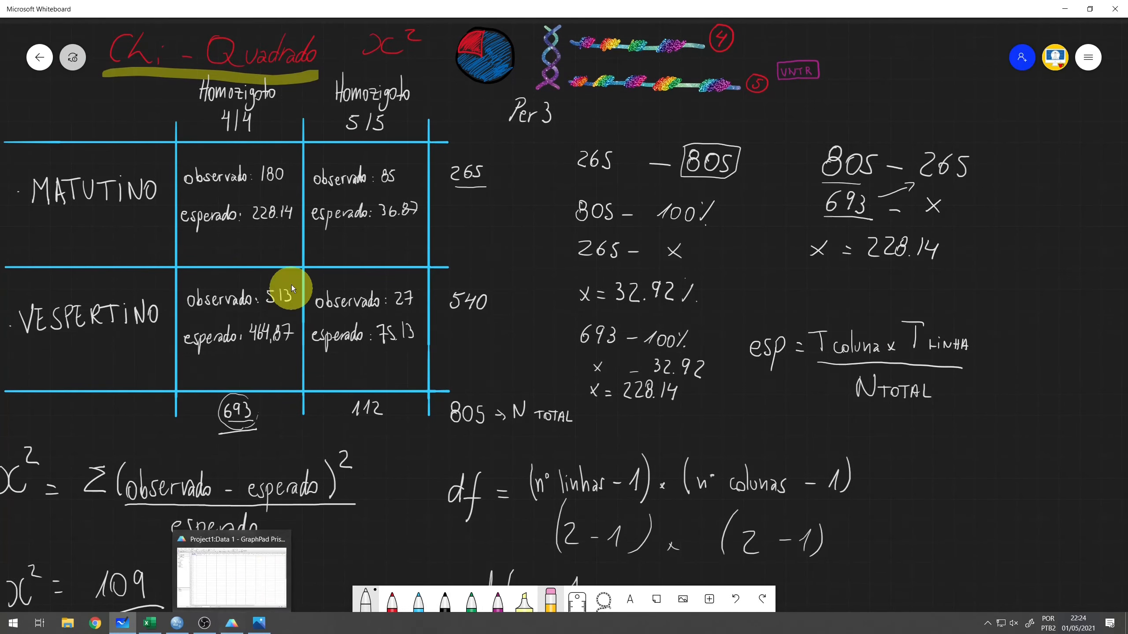
# Step: Switch back to GraphPad Prism and enter 180 and 85 in row 1 under outcomes A and B
pyautogui.click(232, 623)
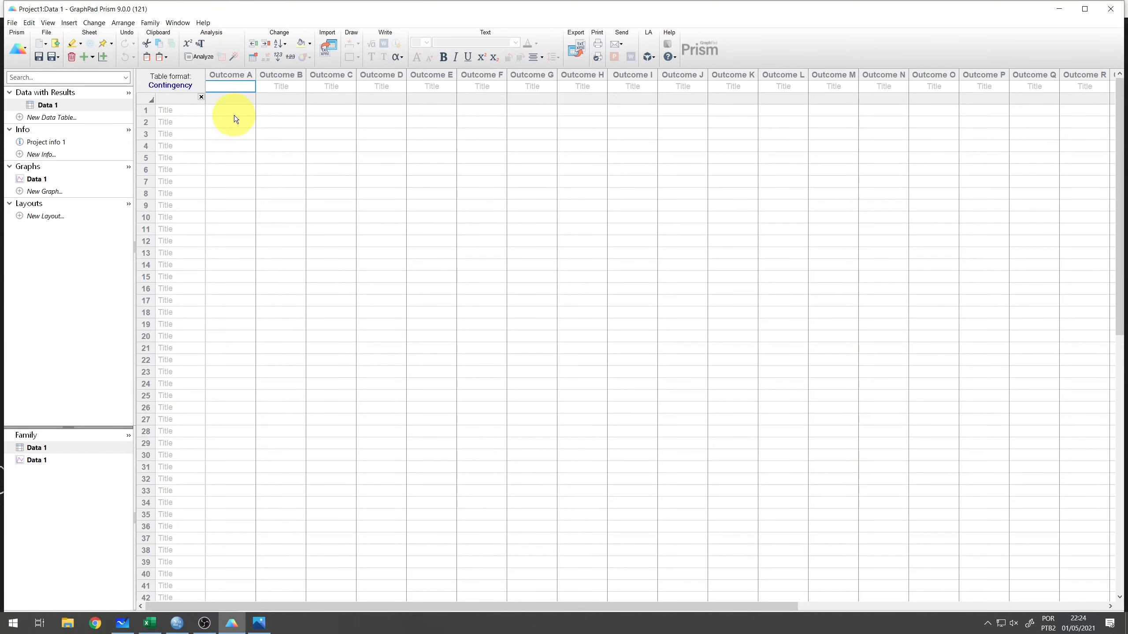
pyautogui.click(233, 108)
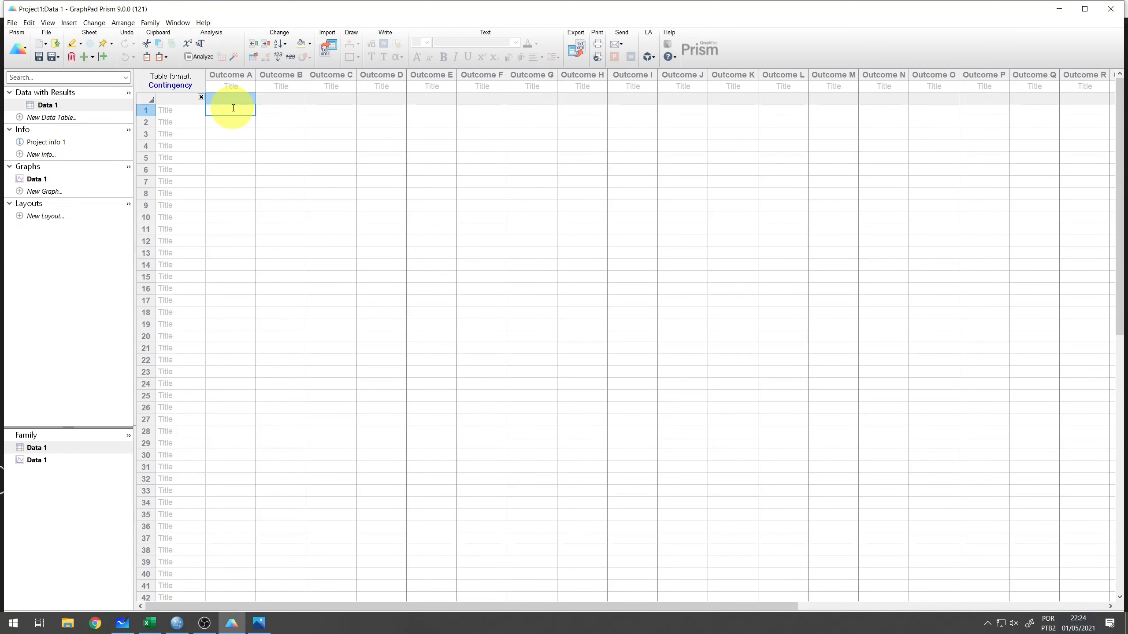
pyautogui.write('180')
pyautogui.press('Tab')
pyautogui.write('85')
pyautogui.press('Return')
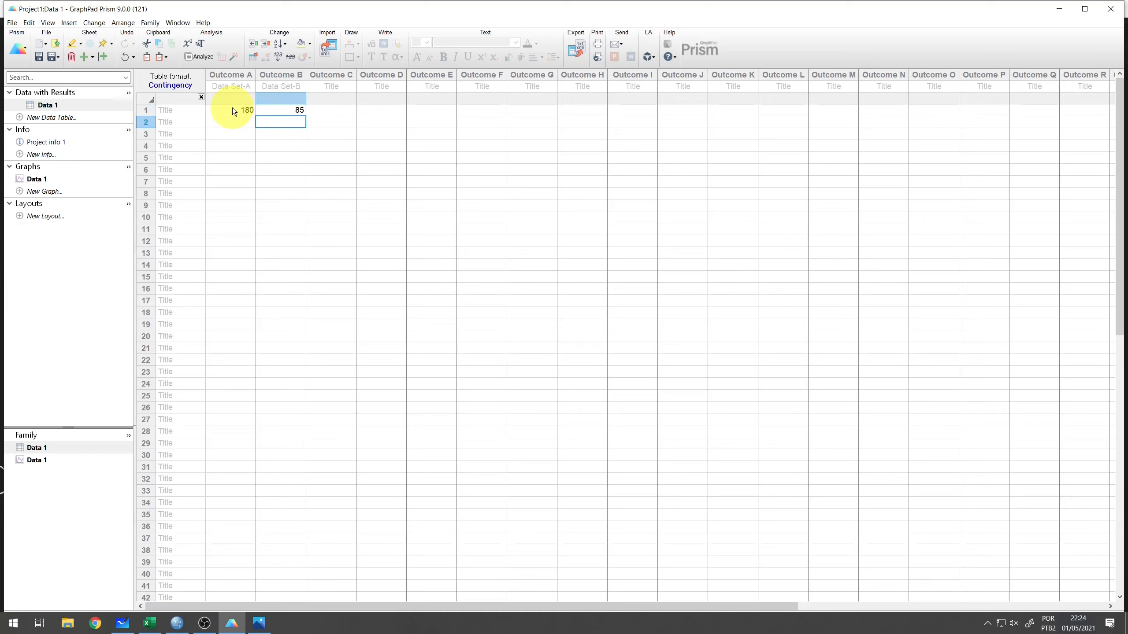
# Step: Enter 513 and 27 in row 2 under outcomes A and B
pyautogui.press('BackSpace')
pyautogui.press('Left')
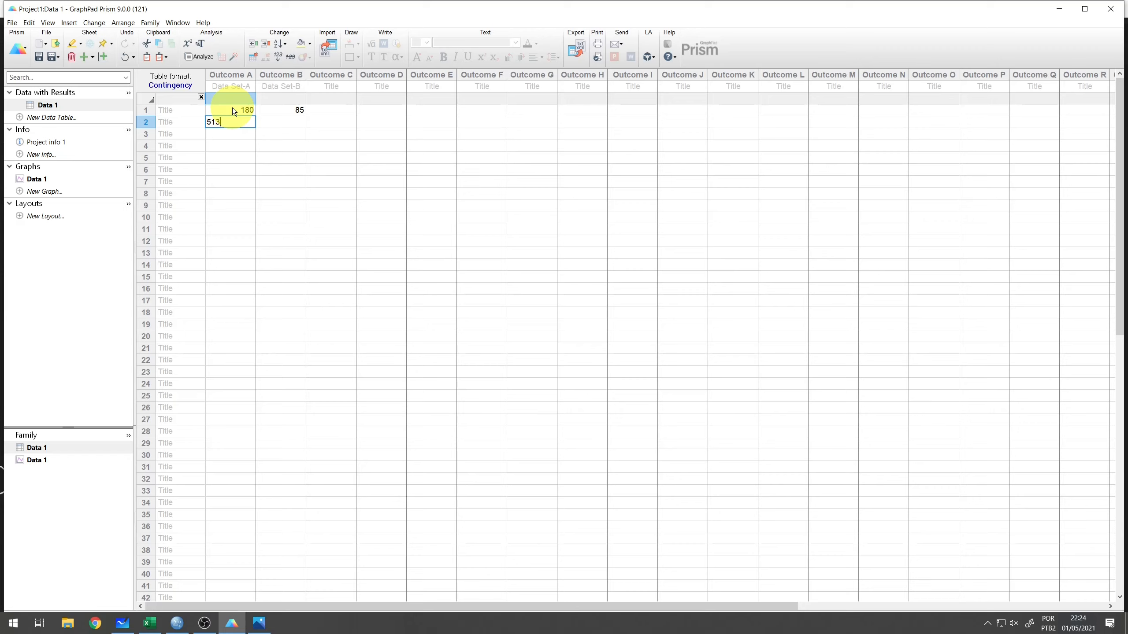
pyautogui.press('Tab')
pyautogui.write('27')
pyautogui.press('Return')
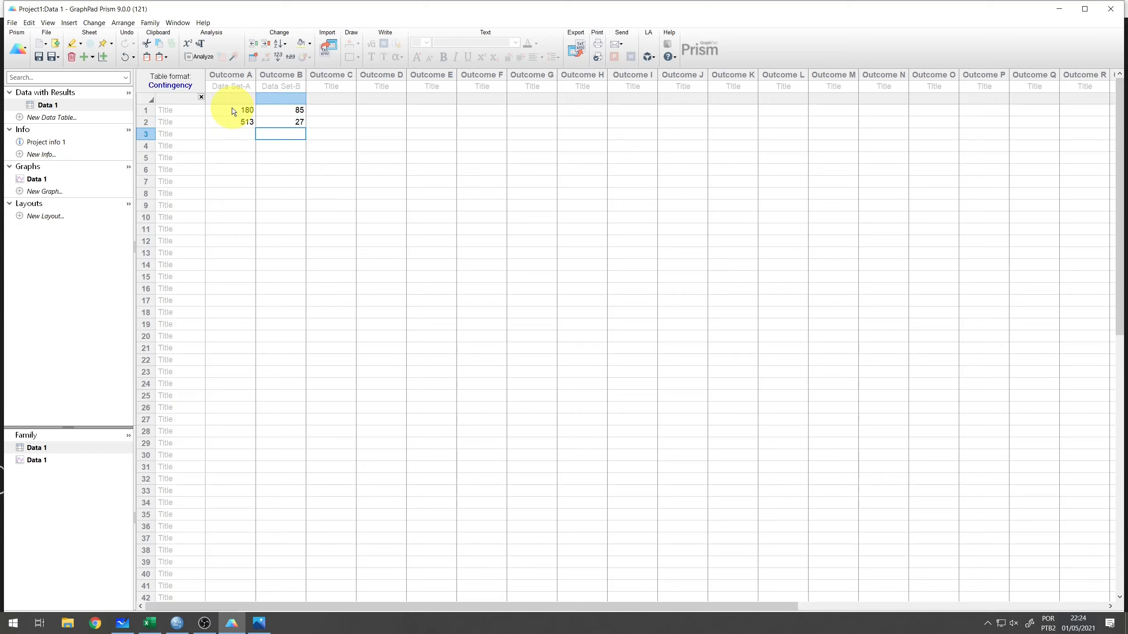
# Step: Title the outcome A column 4/4 and the outcome B column 5/5
pyautogui.click(253, 86)
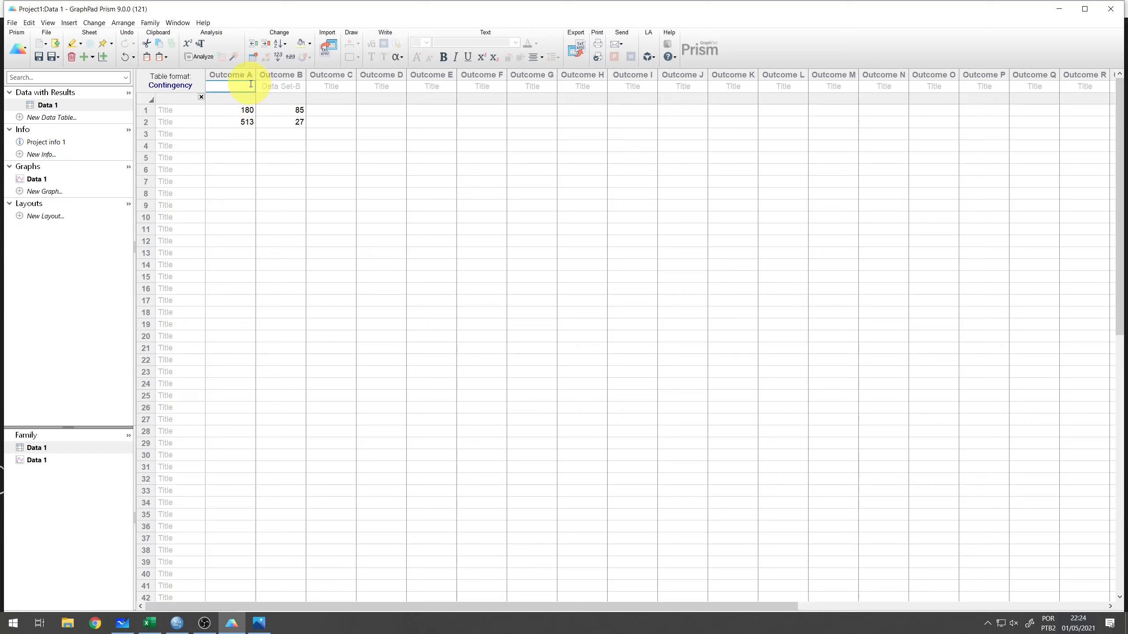
pyautogui.write('4/4')
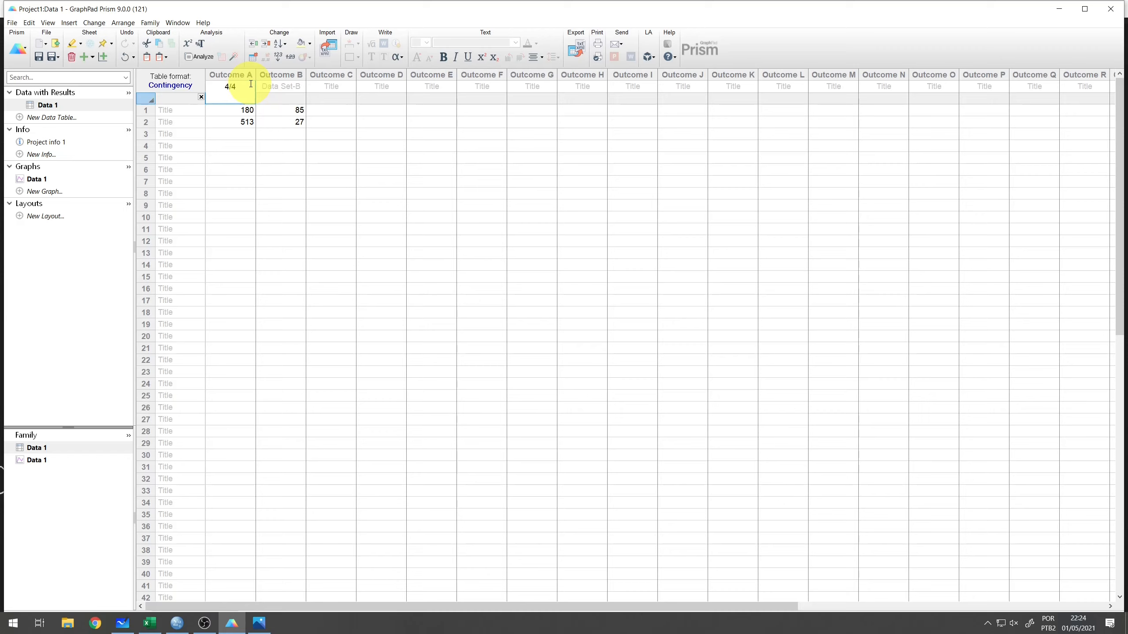
pyautogui.press('Tab')
pyautogui.write('5%')
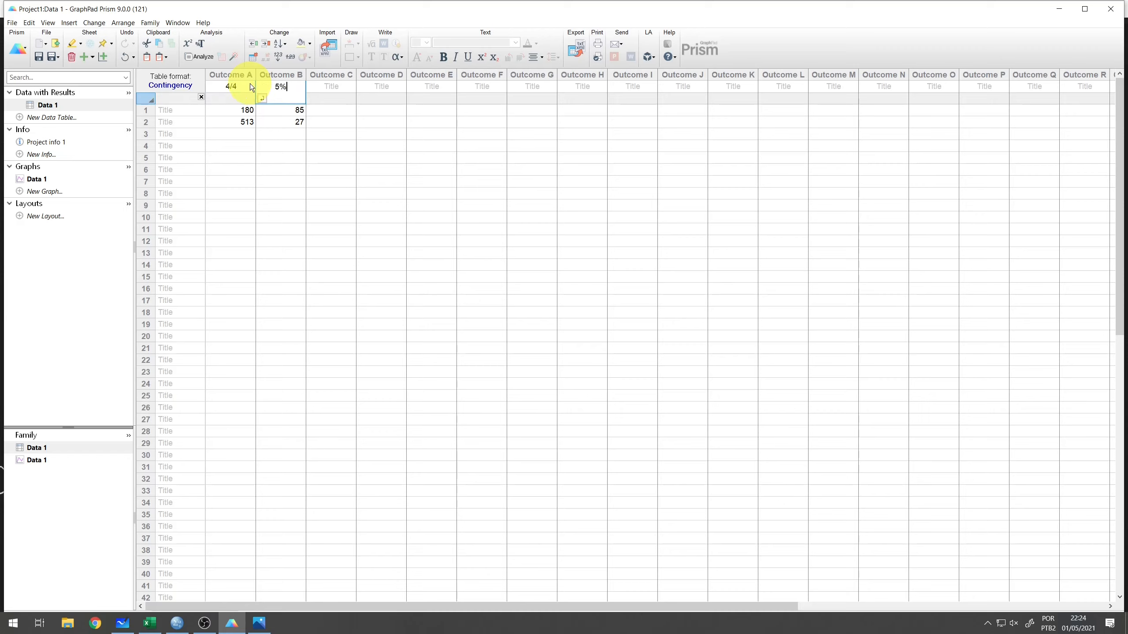
pyautogui.press('BackSpace')
pyautogui.write('/5')
pyautogui.press('Return')
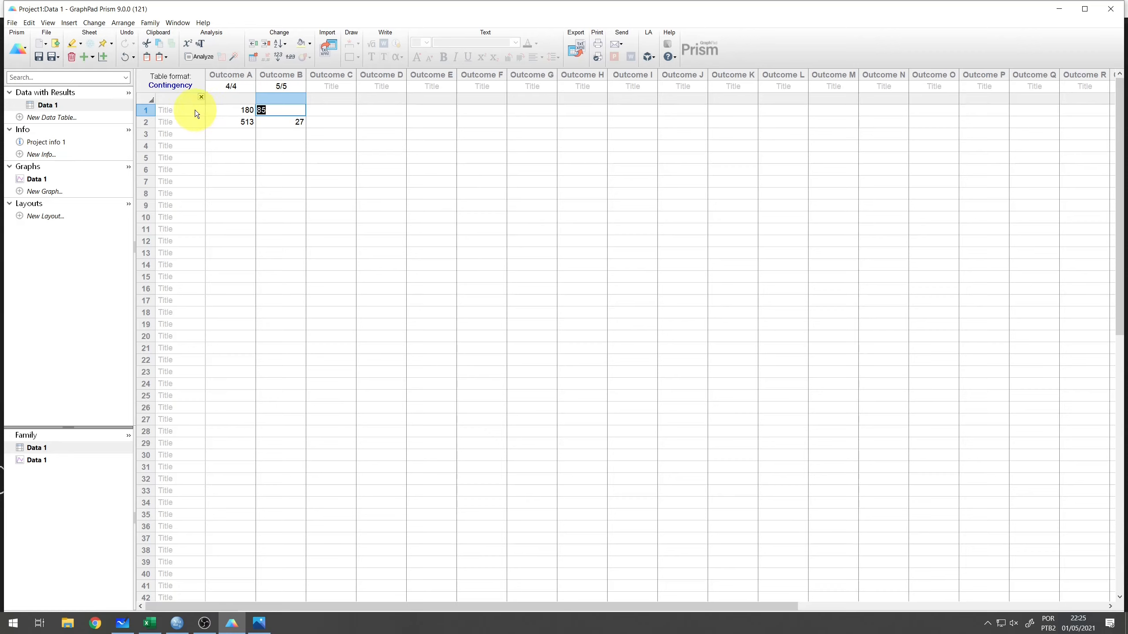
# Step: Title the first data row Matutino and the second row Vespertino
pyautogui.click(194, 109)
pyautogui.write('Mat')
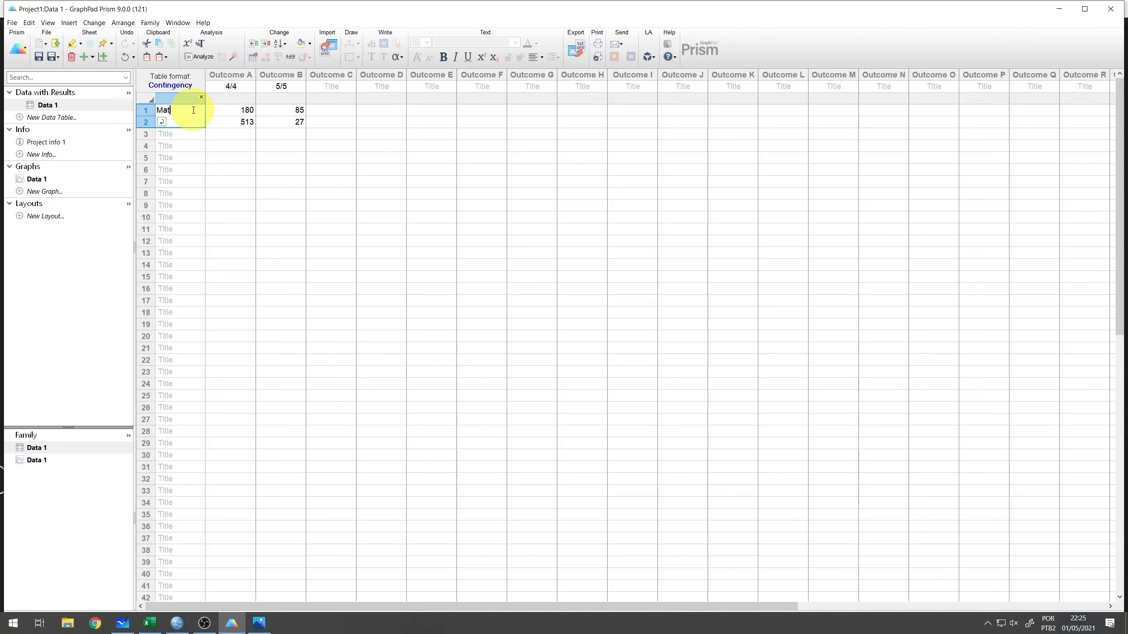
pyautogui.write('utina')
pyautogui.press('Return')
pyautogui.write('Vespertino')
pyautogui.click(196, 109)
pyautogui.press('BackSpace')
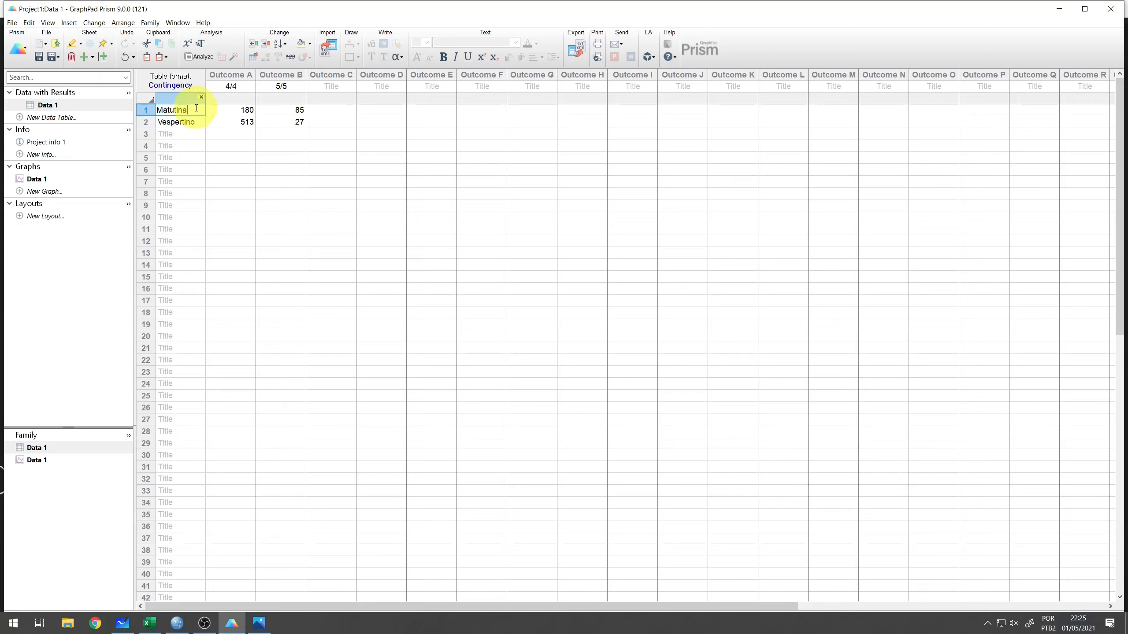
pyautogui.write('o')
pyautogui.press('Return')
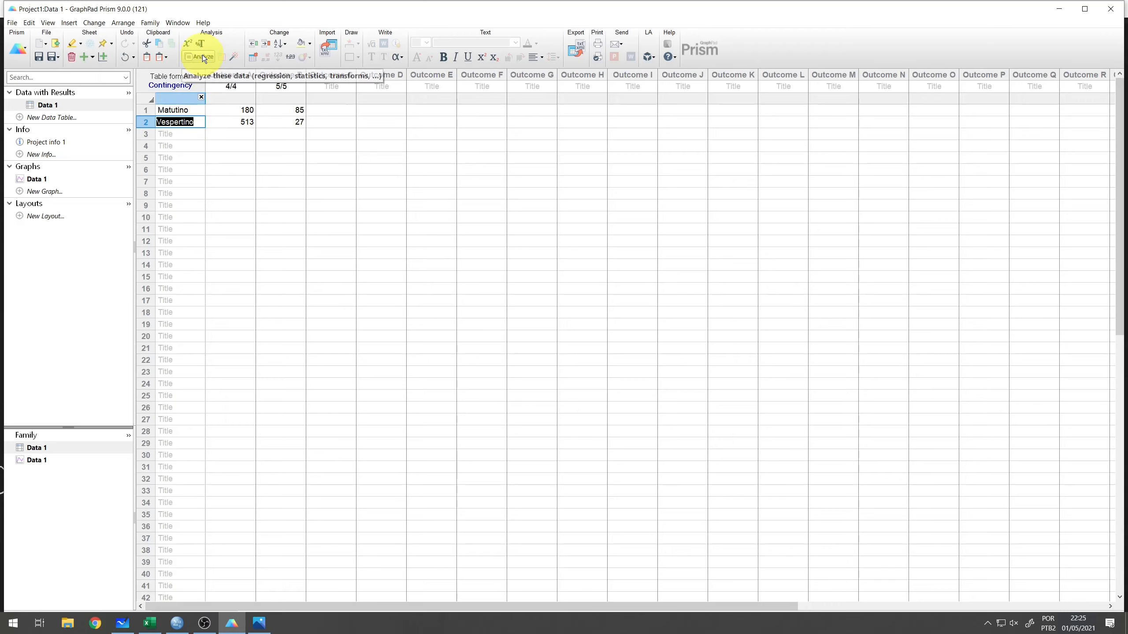
# Step: Analyze both outcome data sets with the chi-square test as the P value method, and check the chi-square and P value results
pyautogui.click(203, 56)
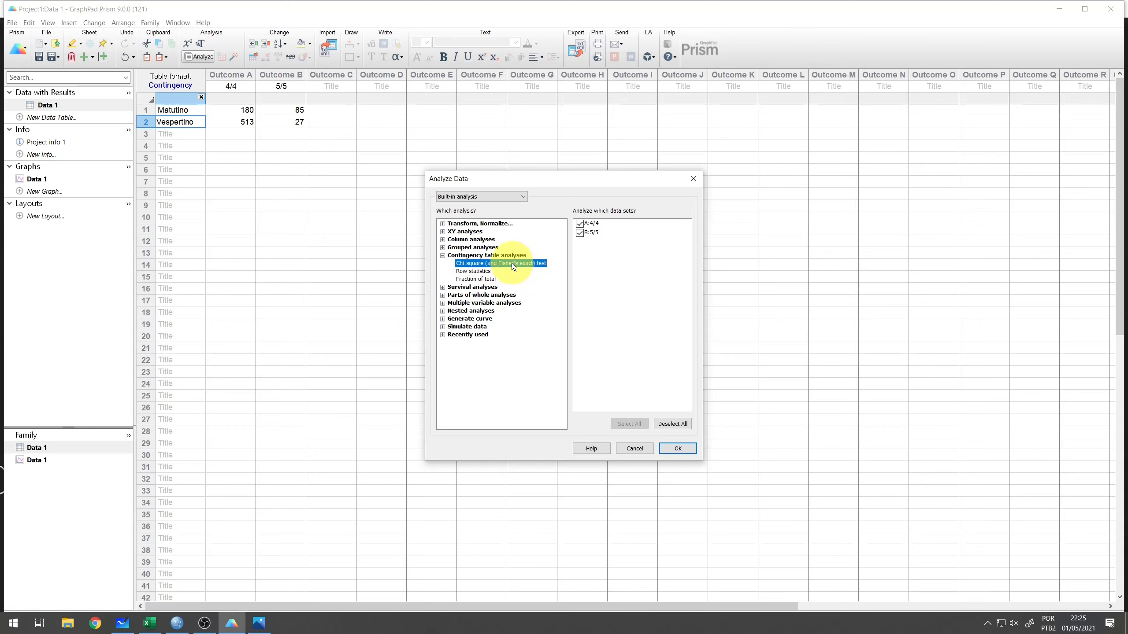
pyautogui.click(687, 446)
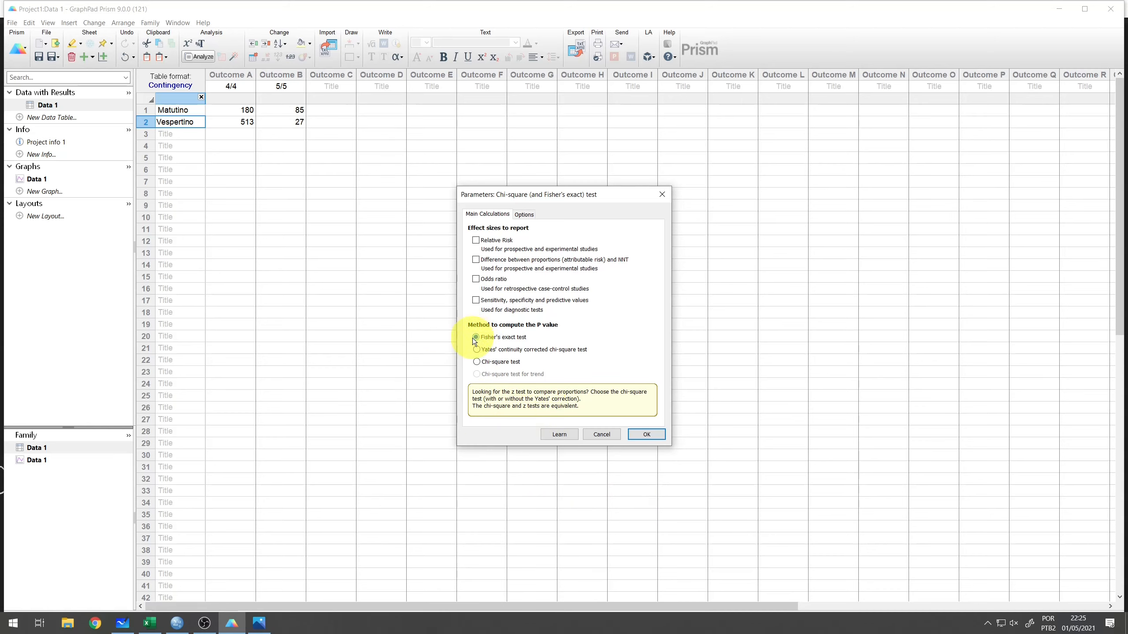
pyautogui.click(477, 362)
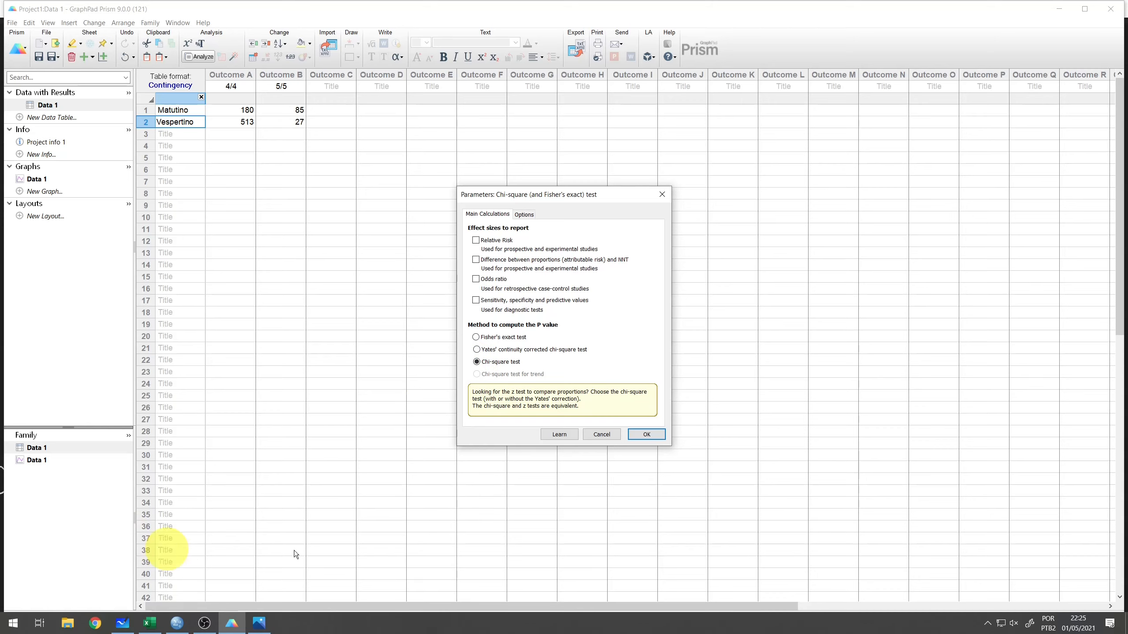
pyautogui.click(653, 438)
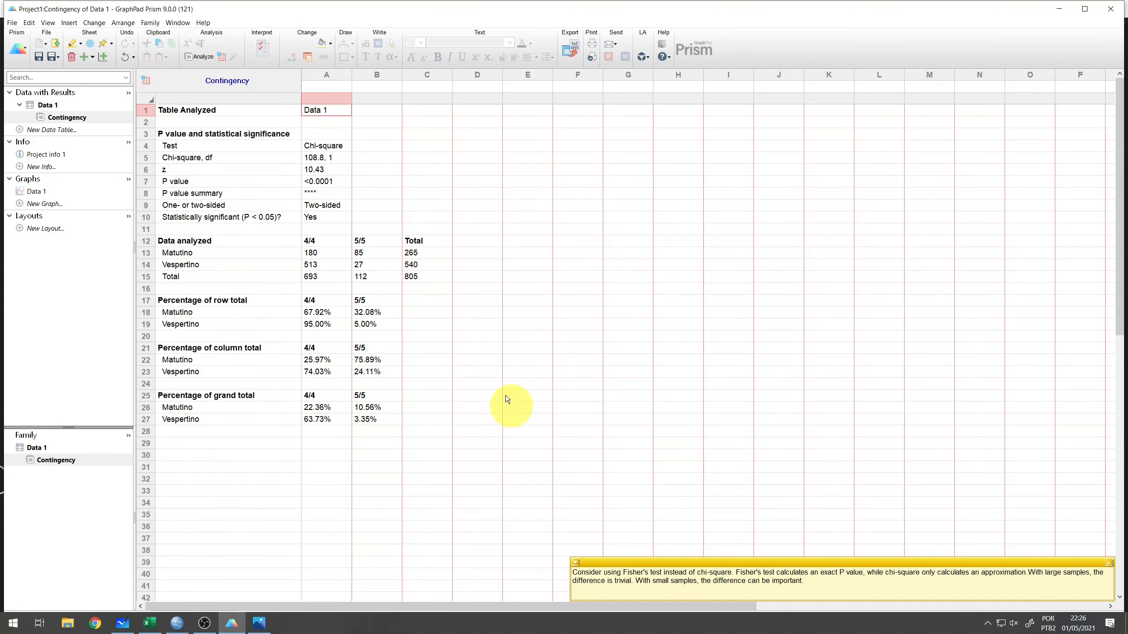
pyautogui.click(330, 159)
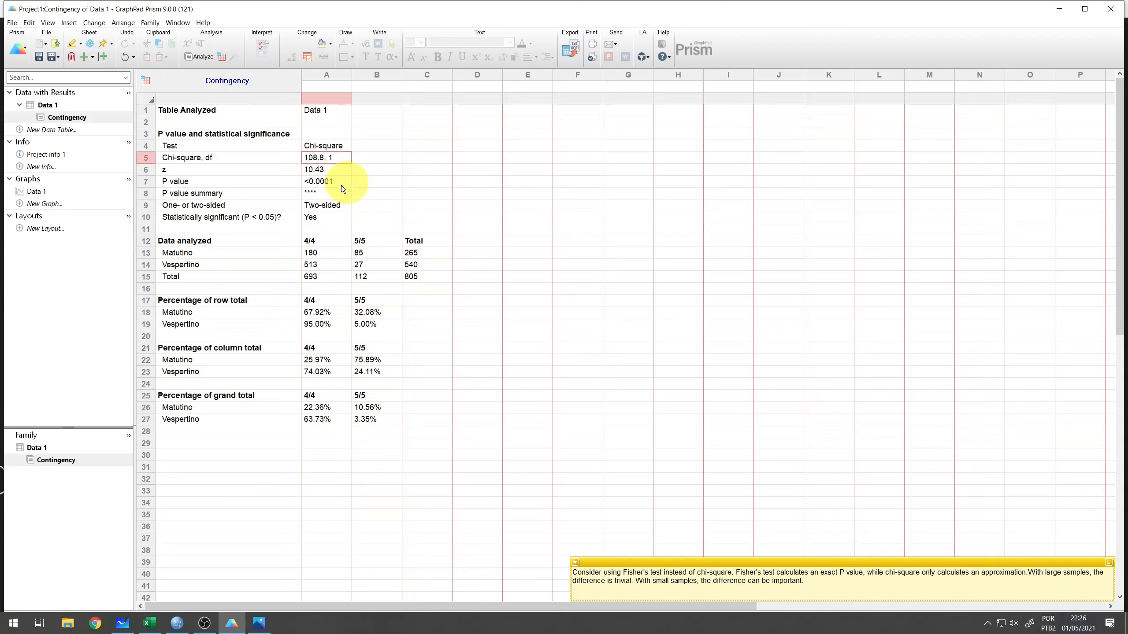
pyautogui.click(330, 182)
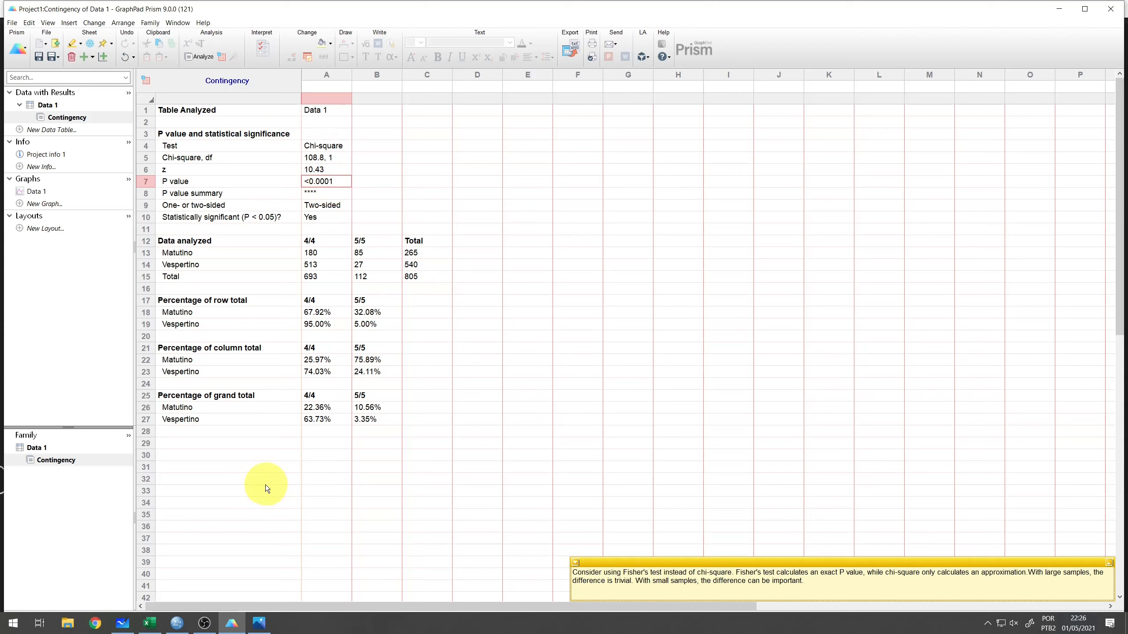
# Step: Return to the Data 1 table and add a third row titled Intermediário with 1000 under 4/4 and 70 under 5/5
pyautogui.click(48, 105)
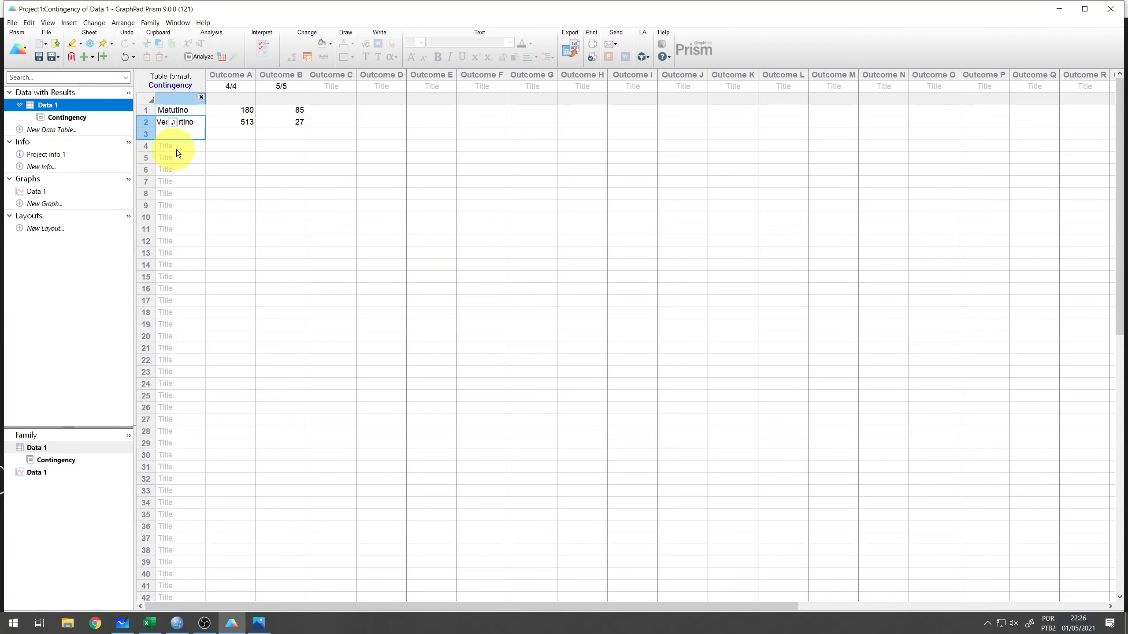
pyautogui.click(182, 133)
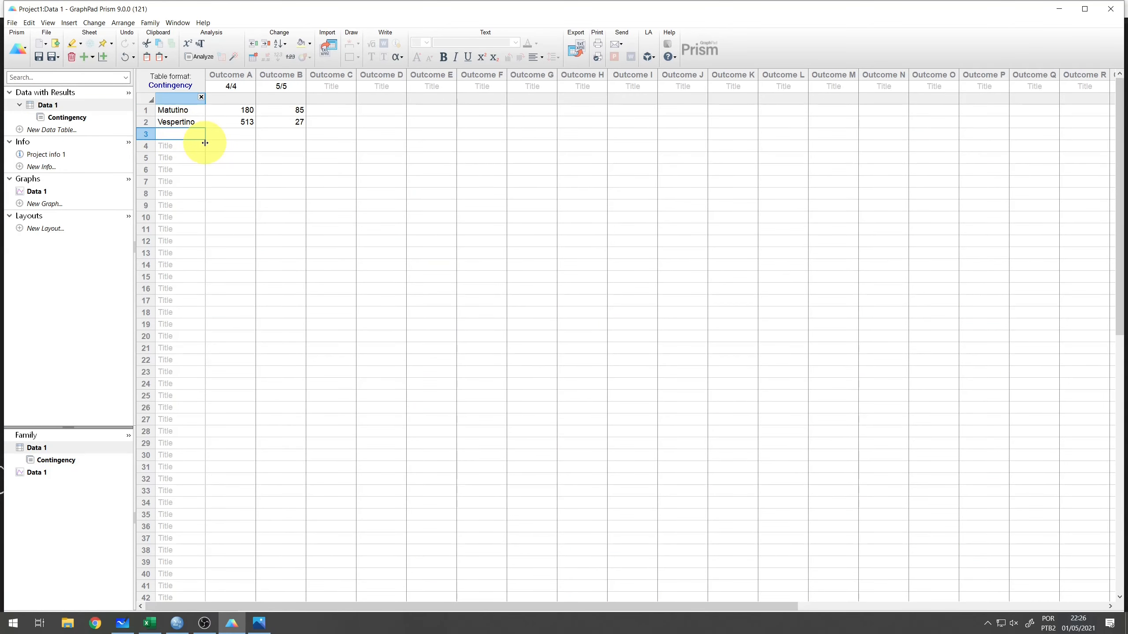
pyautogui.write('Intermediário')
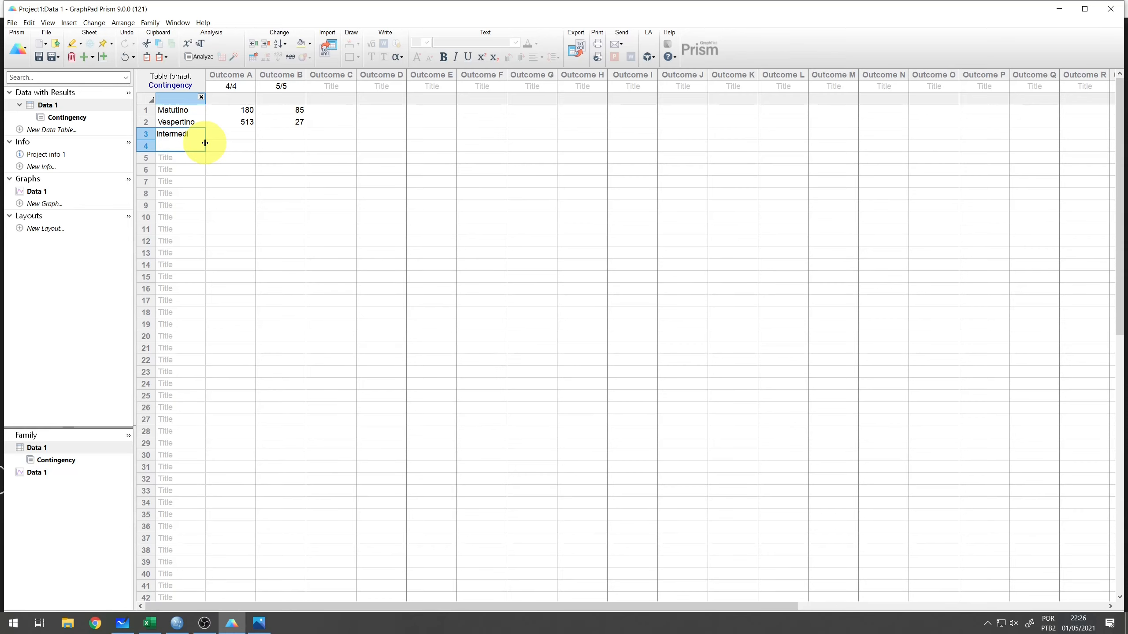
pyautogui.press('Tab')
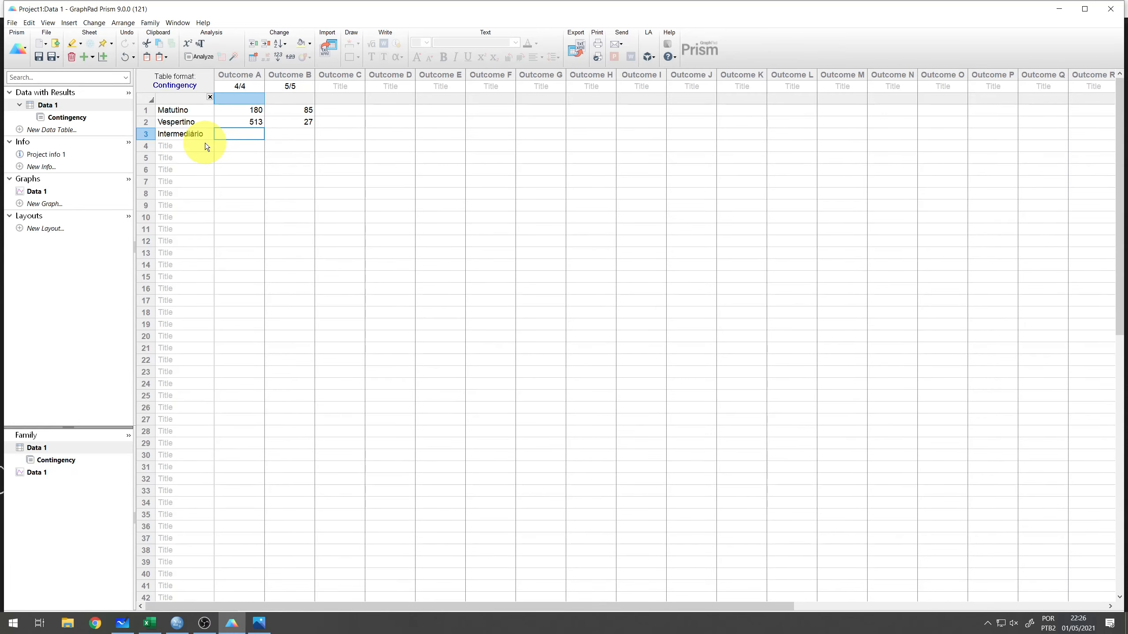
pyautogui.write('1000')
pyautogui.press('Tab')
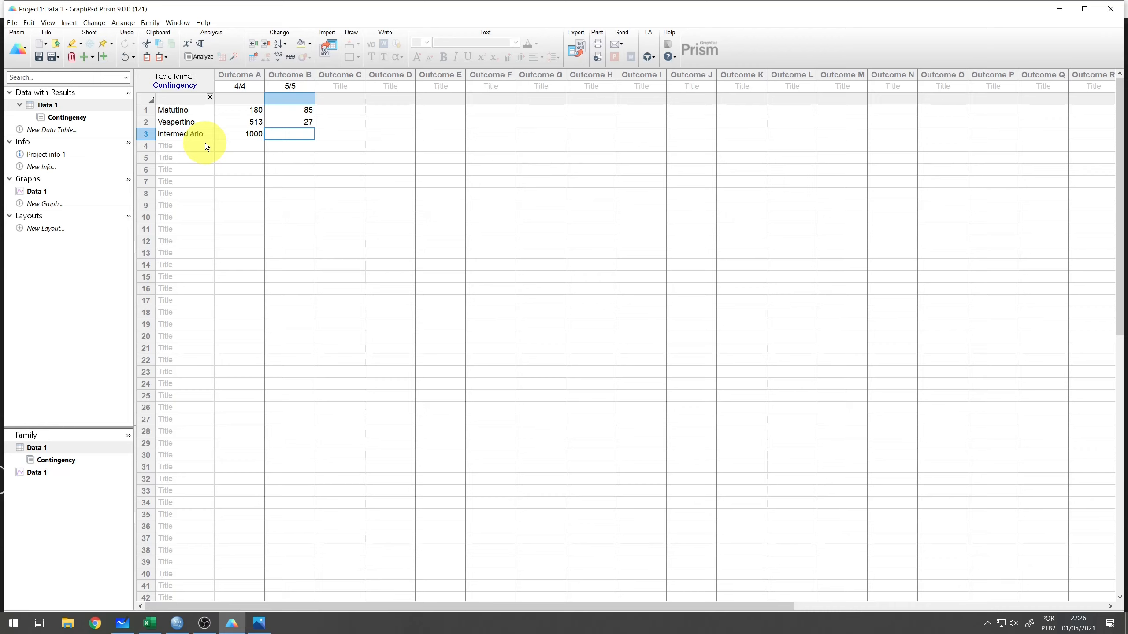
pyautogui.write('70')
pyautogui.press('Return')
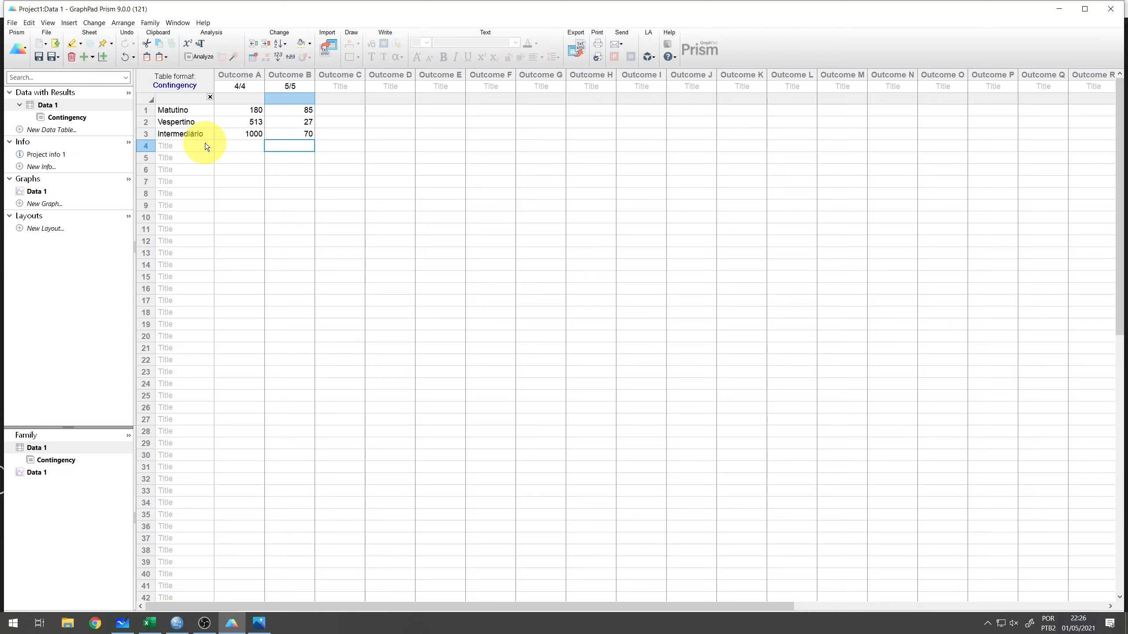
# Step: Analyze the three-row table again with the chi-square test, creating a new results sheet
pyautogui.click(198, 57)
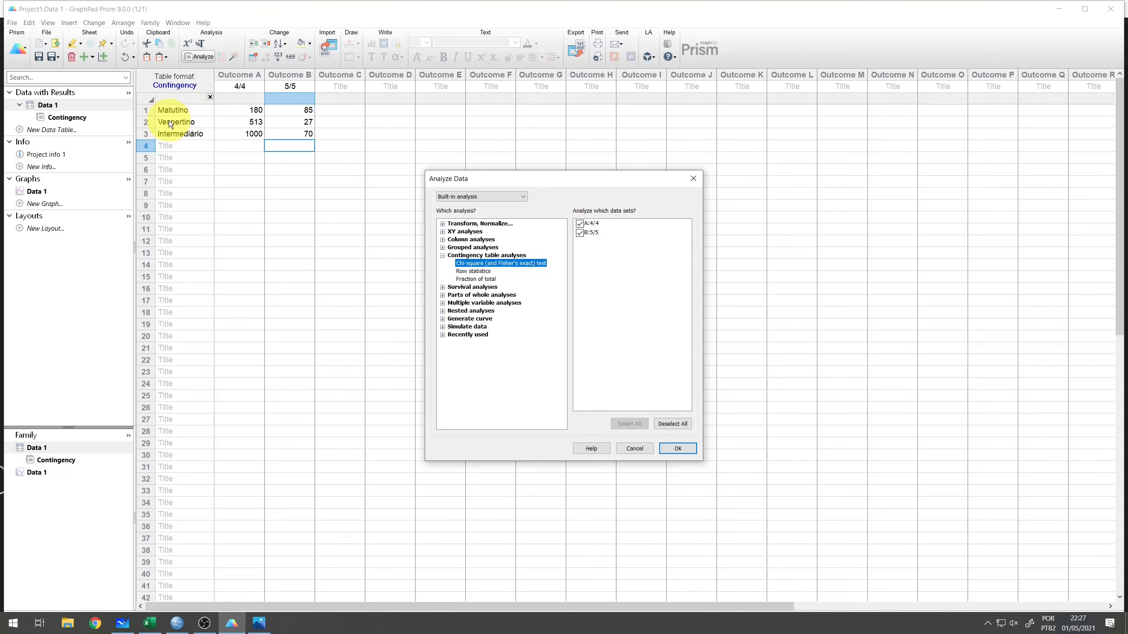
pyautogui.click(684, 449)
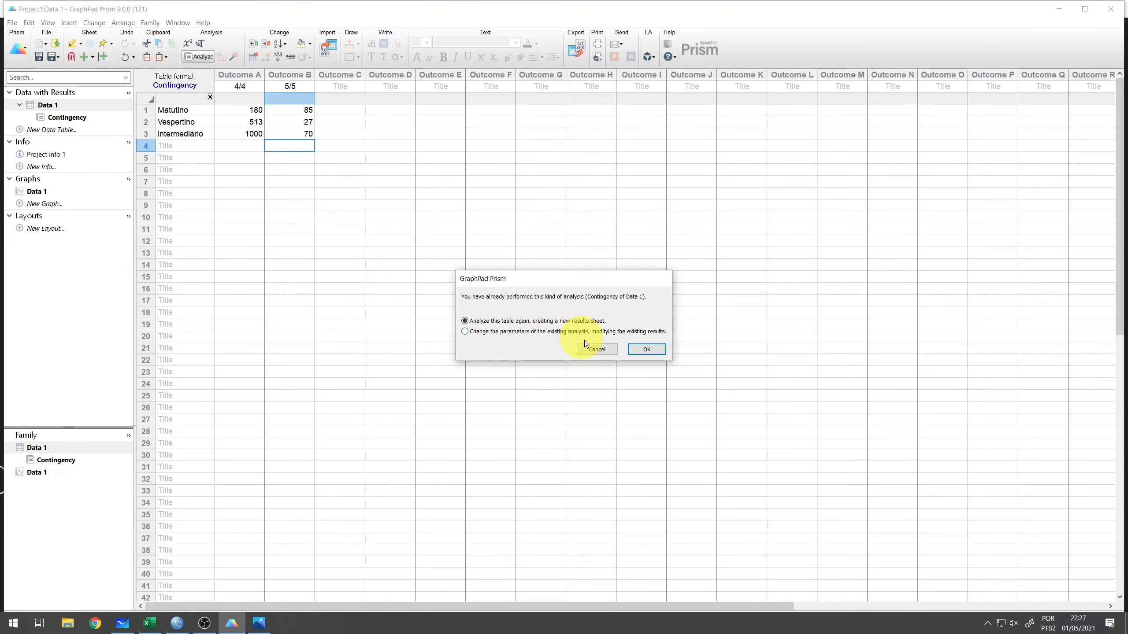
pyautogui.click(647, 350)
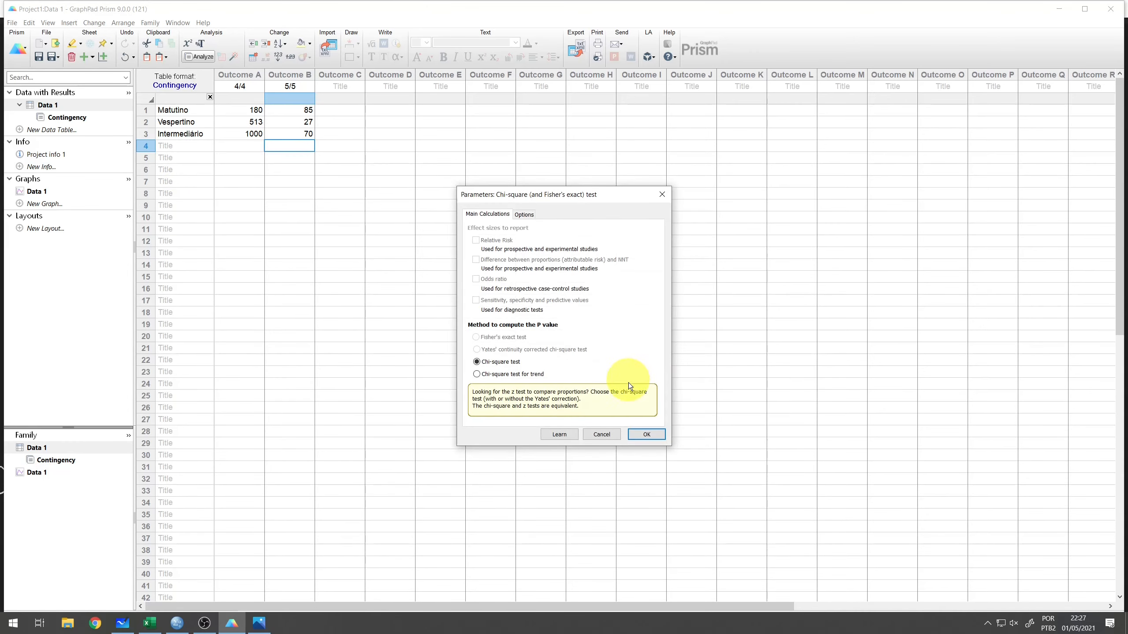
pyautogui.click(653, 434)
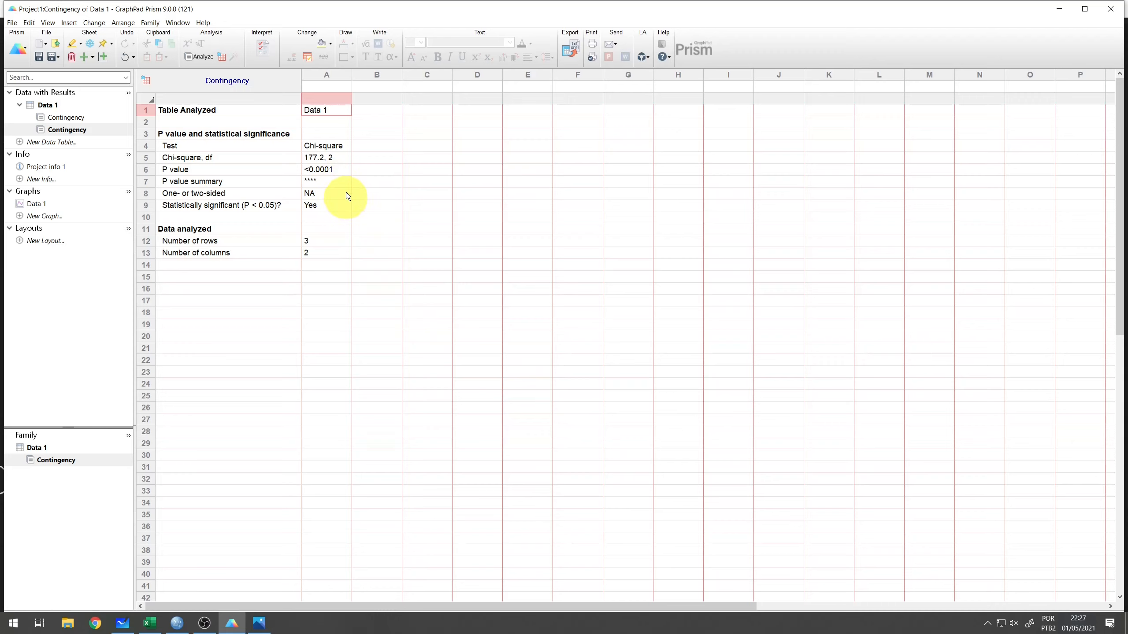
# Step: Inspect the chi-square statistic and degrees of freedom in the new contingency results
pyautogui.moveTo(331, 159)
pyautogui.mouseDown()
pyautogui.moveTo(330, 171)
pyautogui.moveTo(328, 162)
pyautogui.mouseUp()
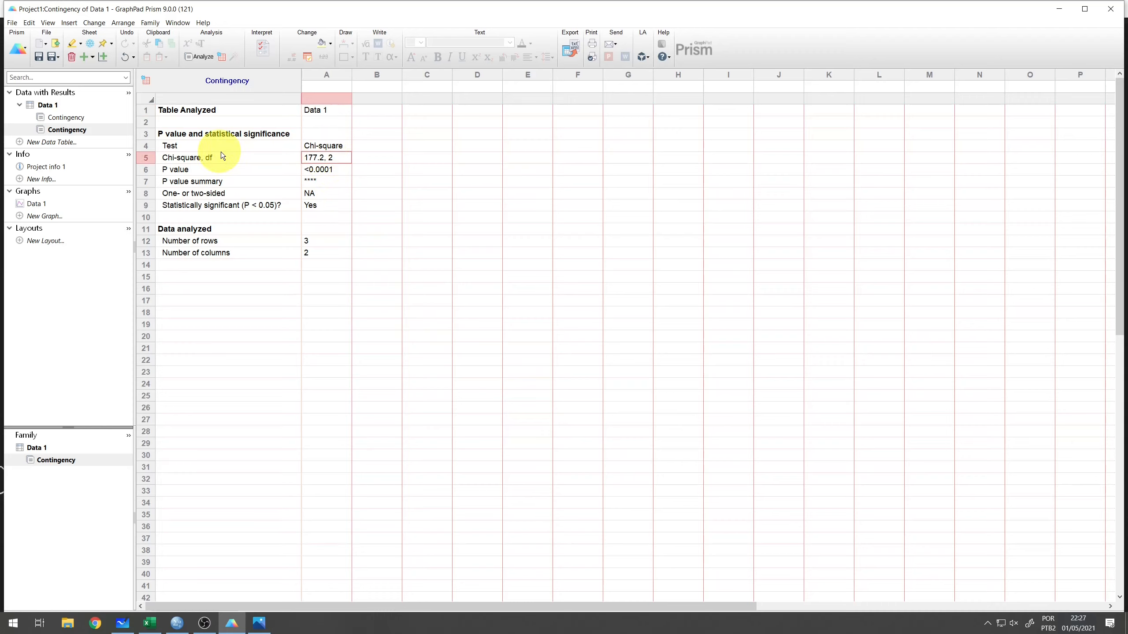
pyautogui.click(262, 159)
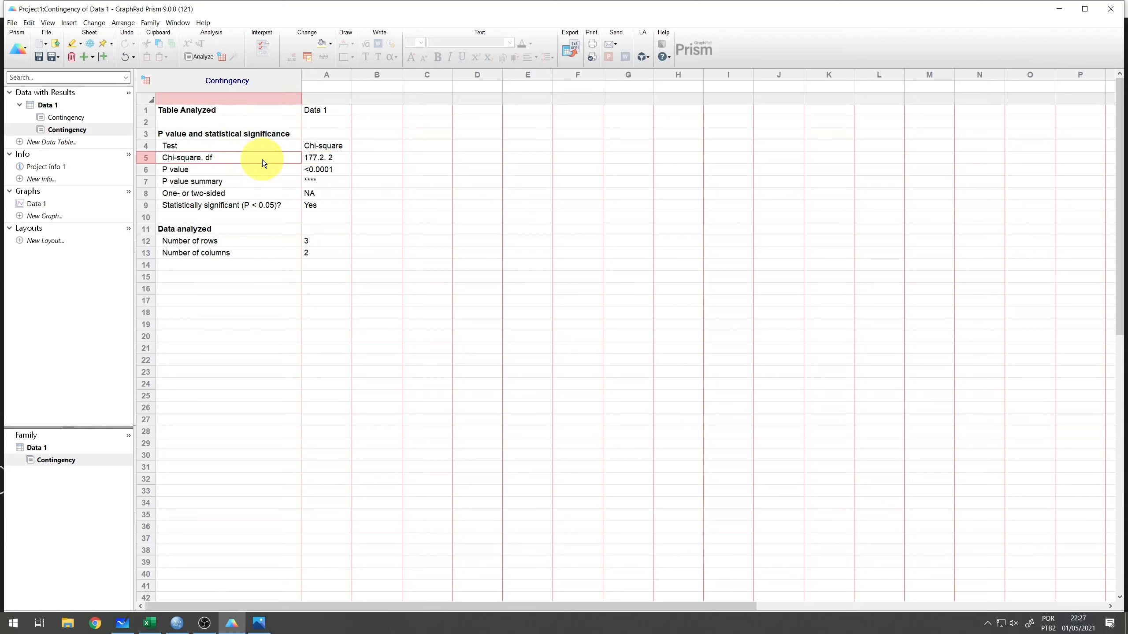
pyautogui.click(336, 157)
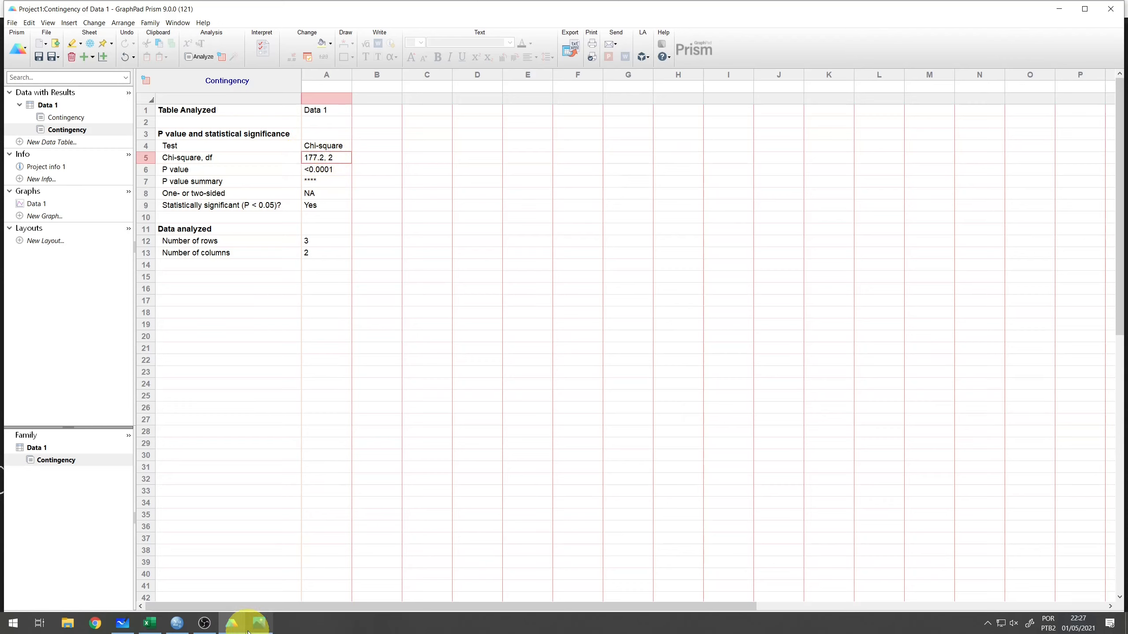
# Step: Switch to Microsoft Whiteboard to review the degrees-of-freedom formula, and look up critical values in the chi-square table image in Photos
pyautogui.moveTo(261, 629)
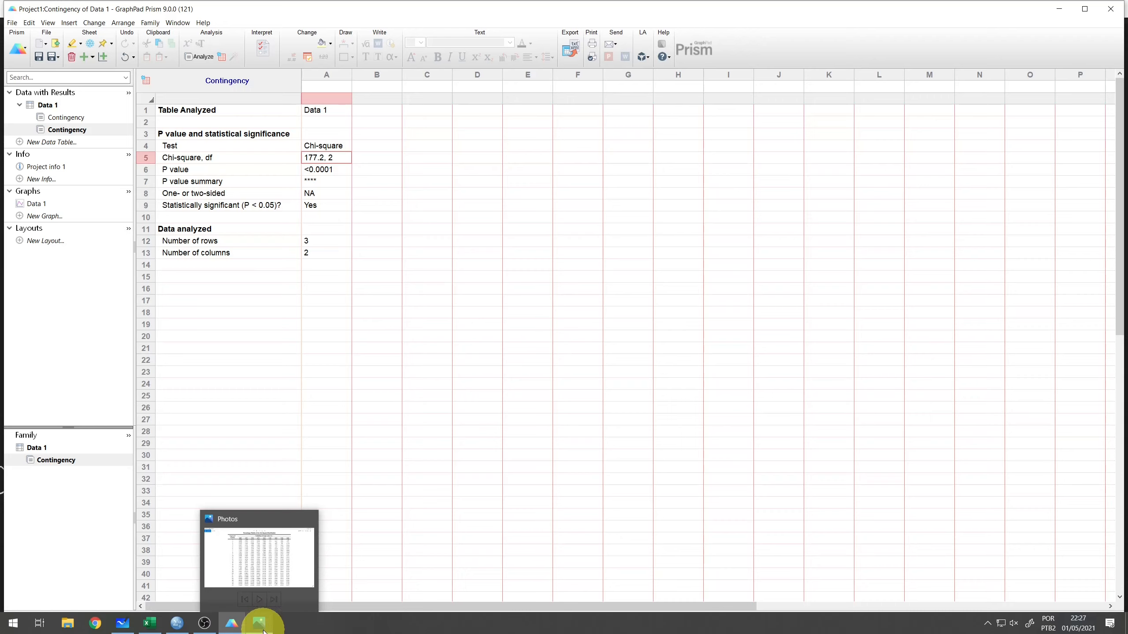
pyautogui.click(122, 623)
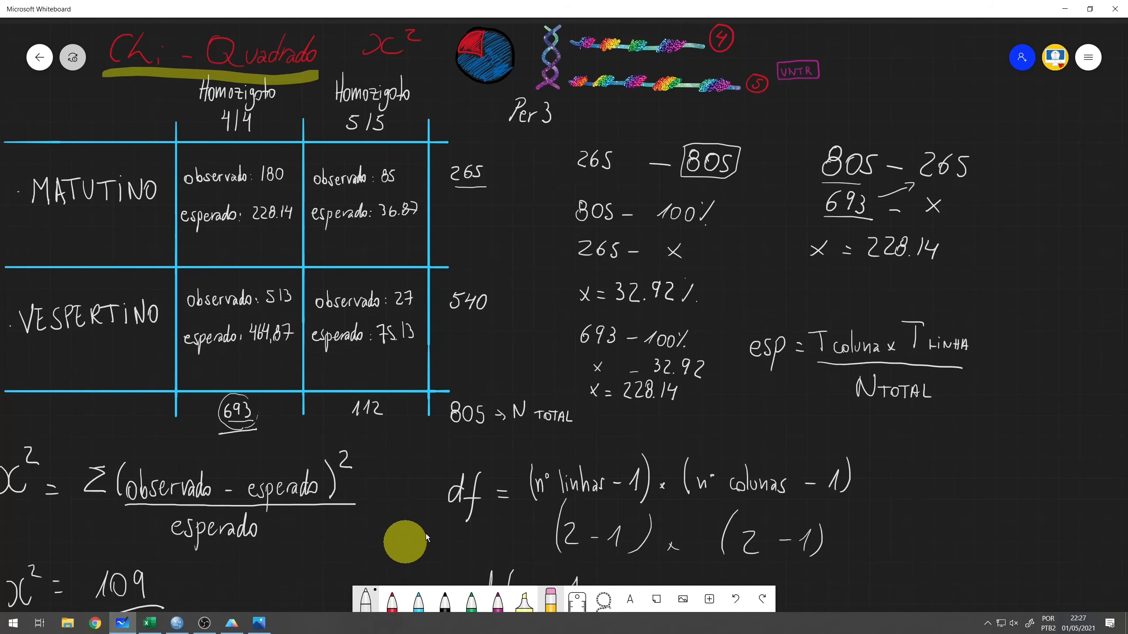
pyautogui.moveTo(500, 554); pyautogui.dragTo(473, 328)
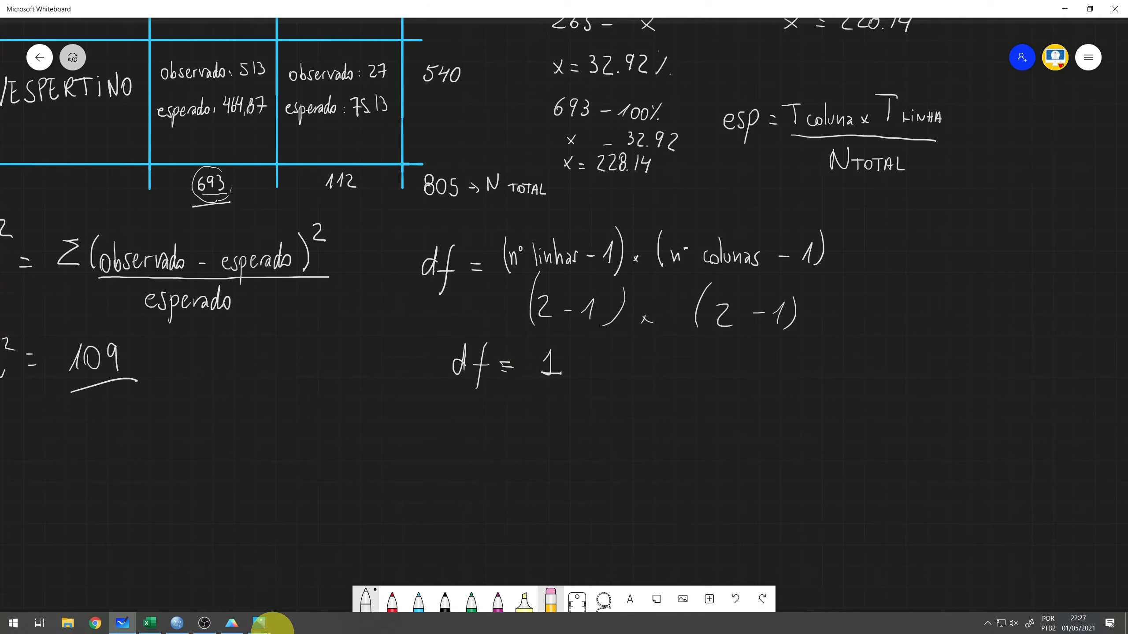
pyautogui.click(259, 623)
pyautogui.scroll(3, 739, 177)
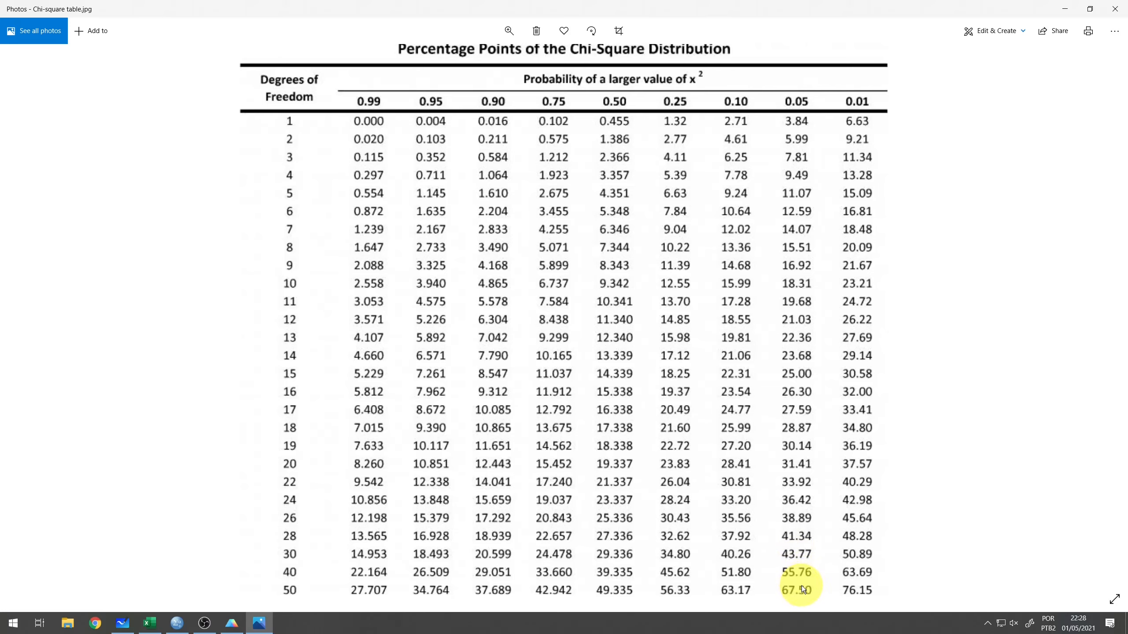
pyautogui.moveTo(800, 582); pyautogui.dragTo(792, 495)
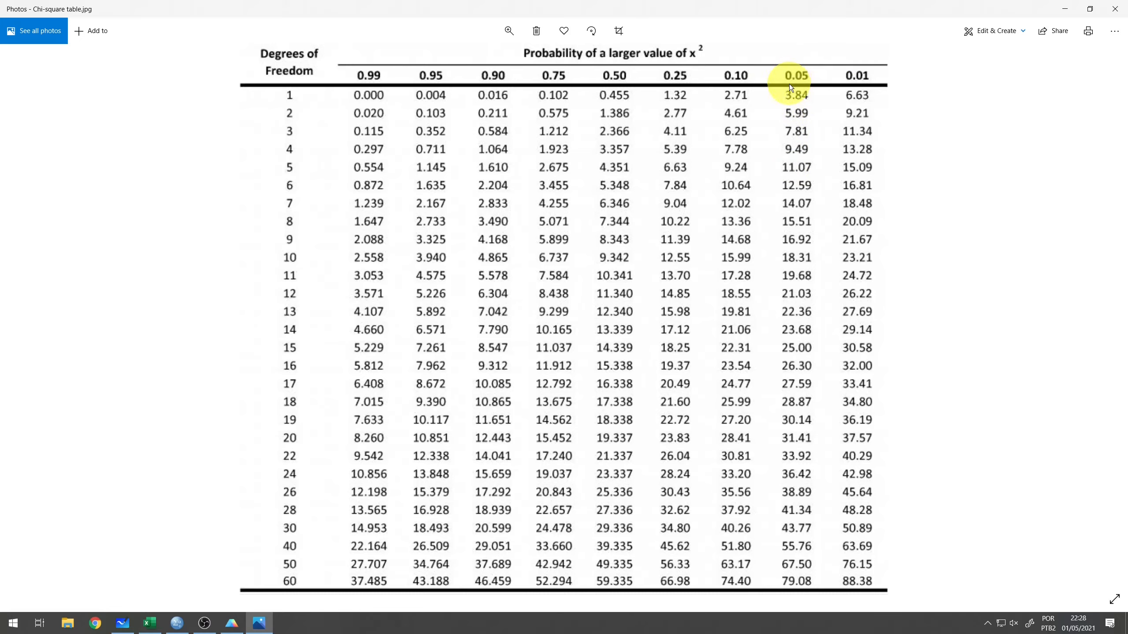
# Step: Close the chi-square table image and GraphPad Prism
pyautogui.click(1114, 8)
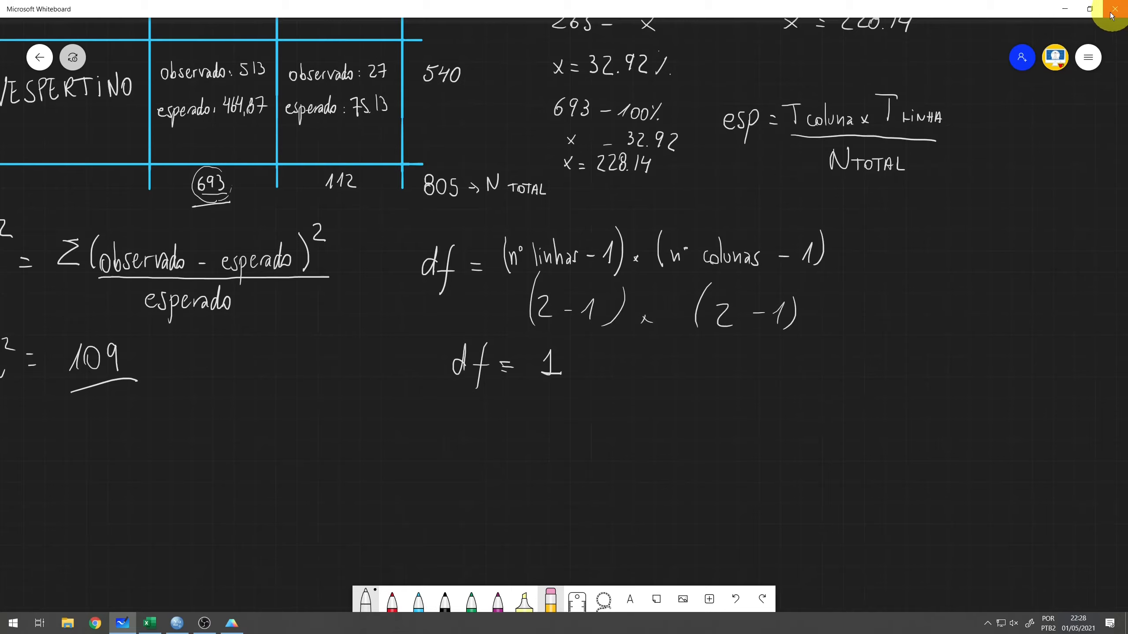
pyautogui.click(232, 623)
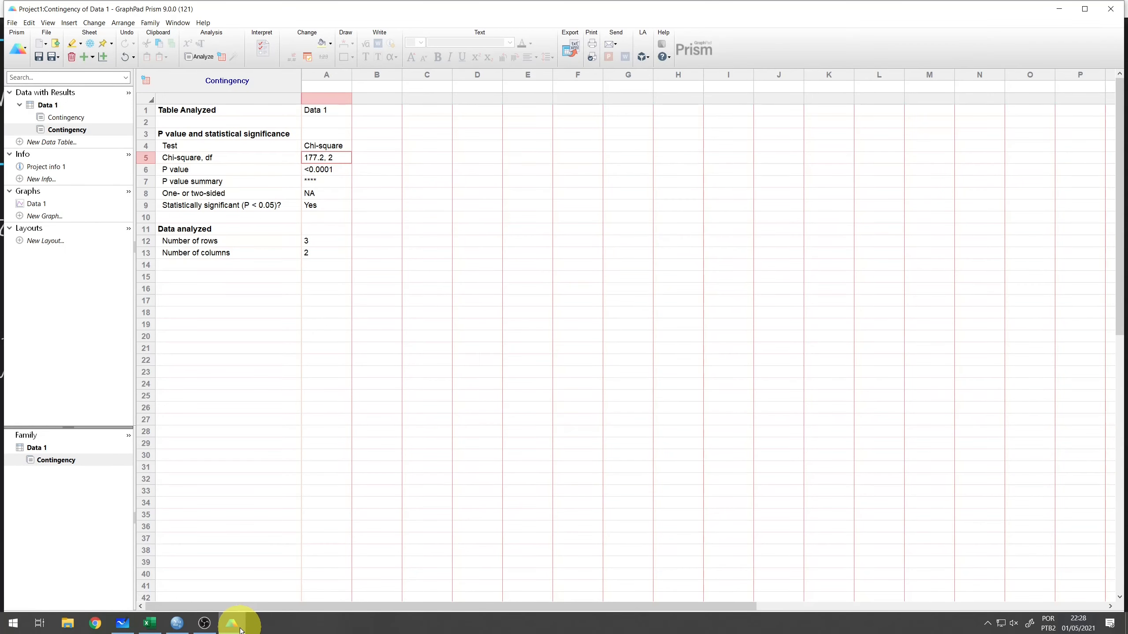
pyautogui.rightClick(239, 631)
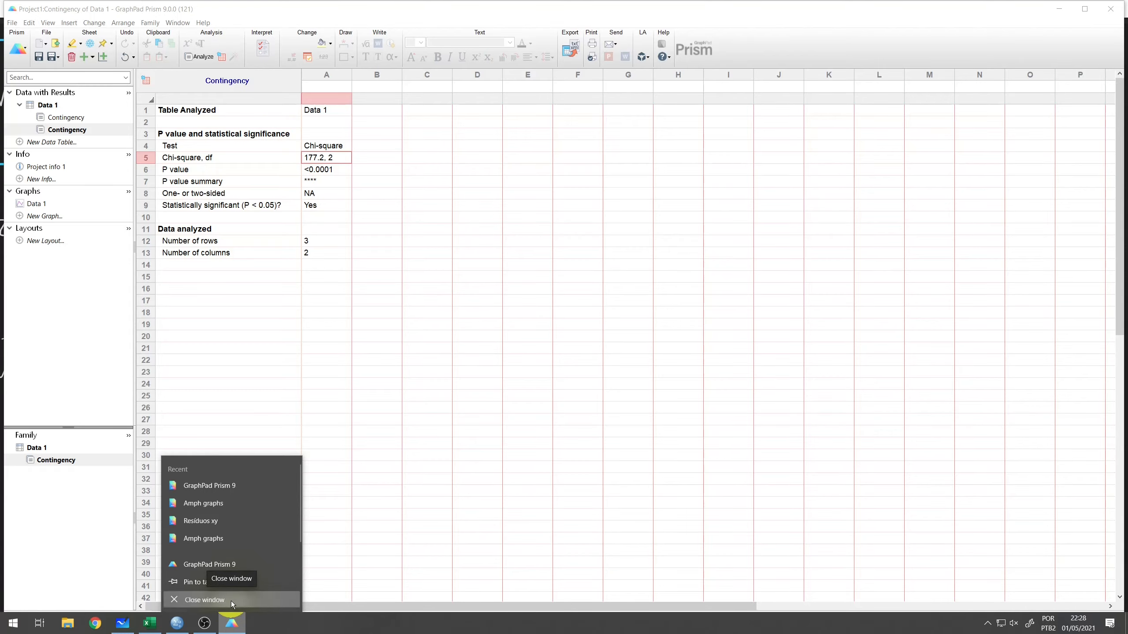
pyautogui.click(231, 601)
pyautogui.click(585, 351)
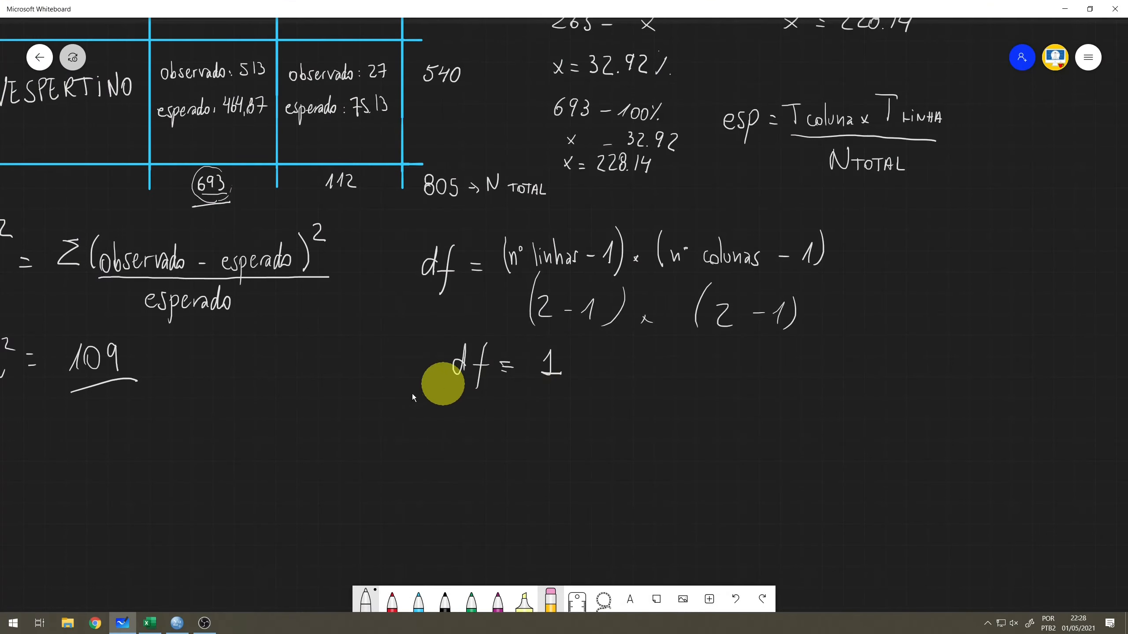
# Step: Switch to IBM SPSS Statistics and examine the Cronotipo and Diagnóstico values in the first rows of the raw data
pyautogui.click(176, 626)
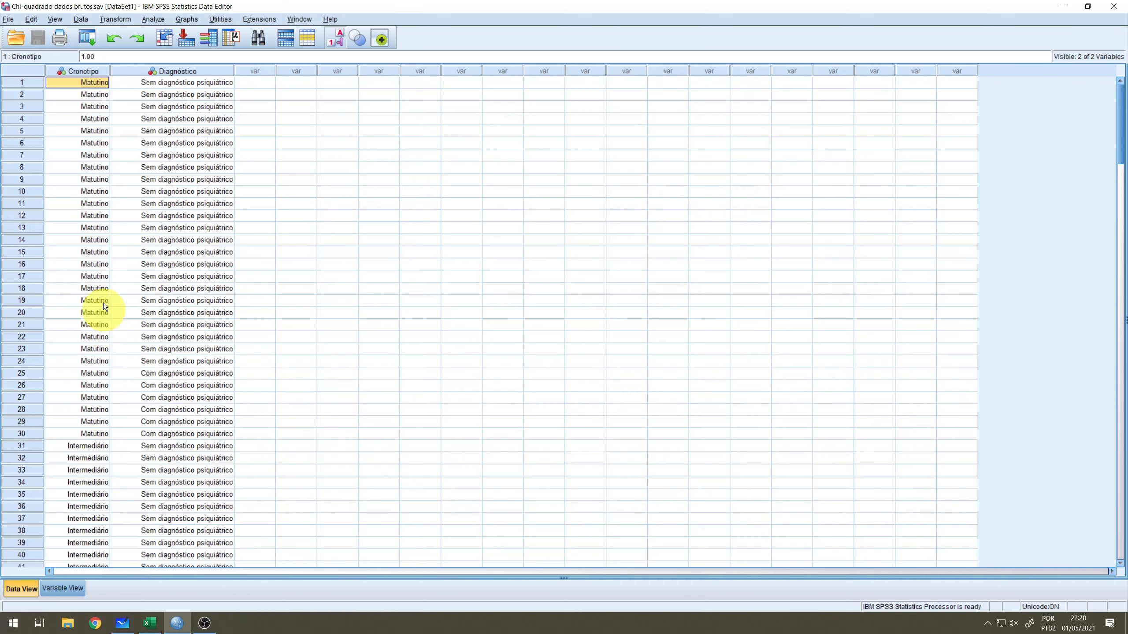
pyautogui.click(14, 86)
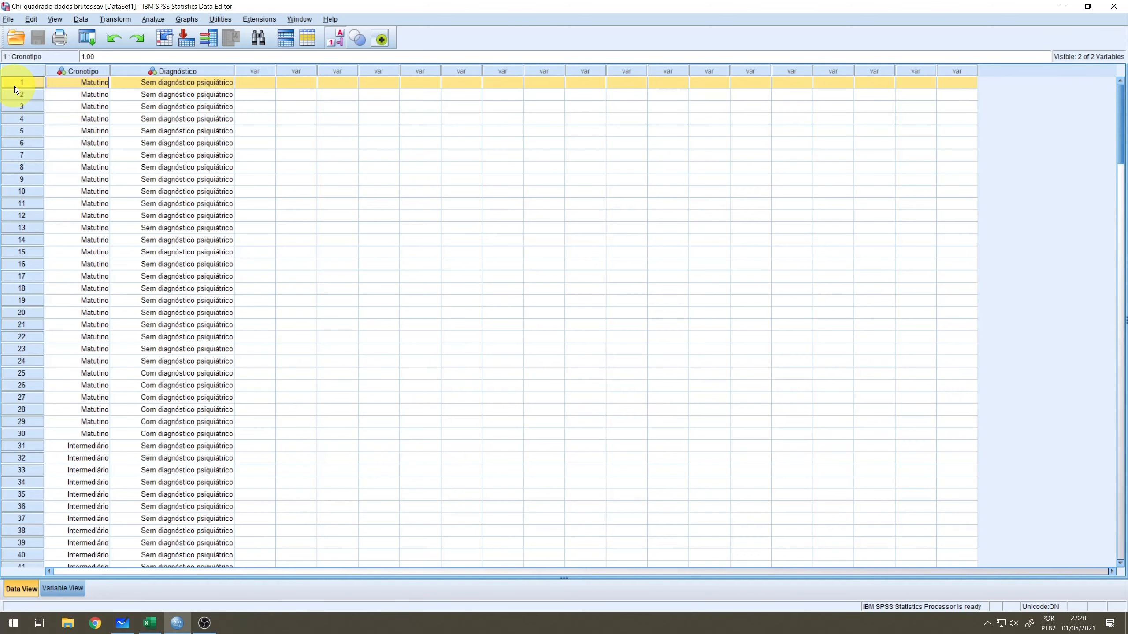
pyautogui.click(16, 95)
pyautogui.click(27, 109)
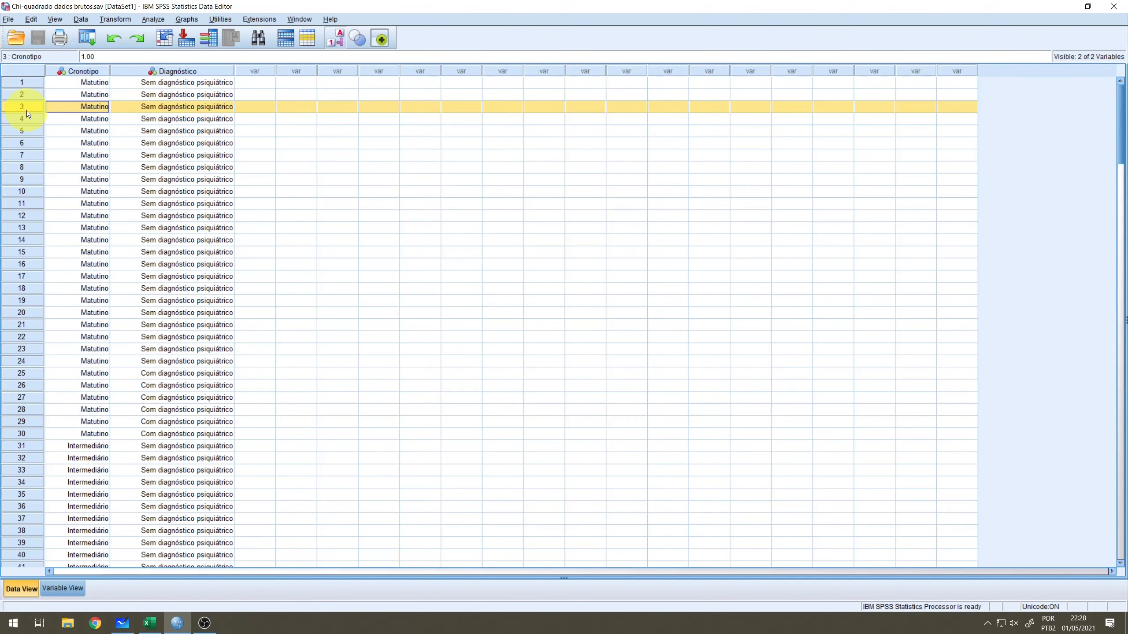
pyautogui.click(30, 120)
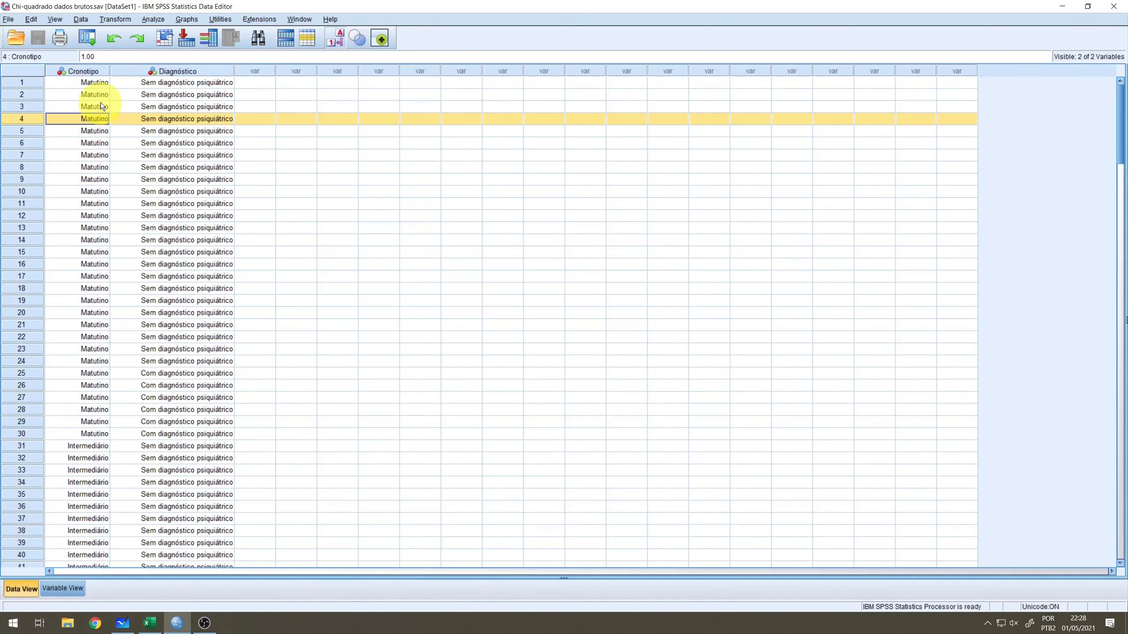
pyautogui.click(103, 82)
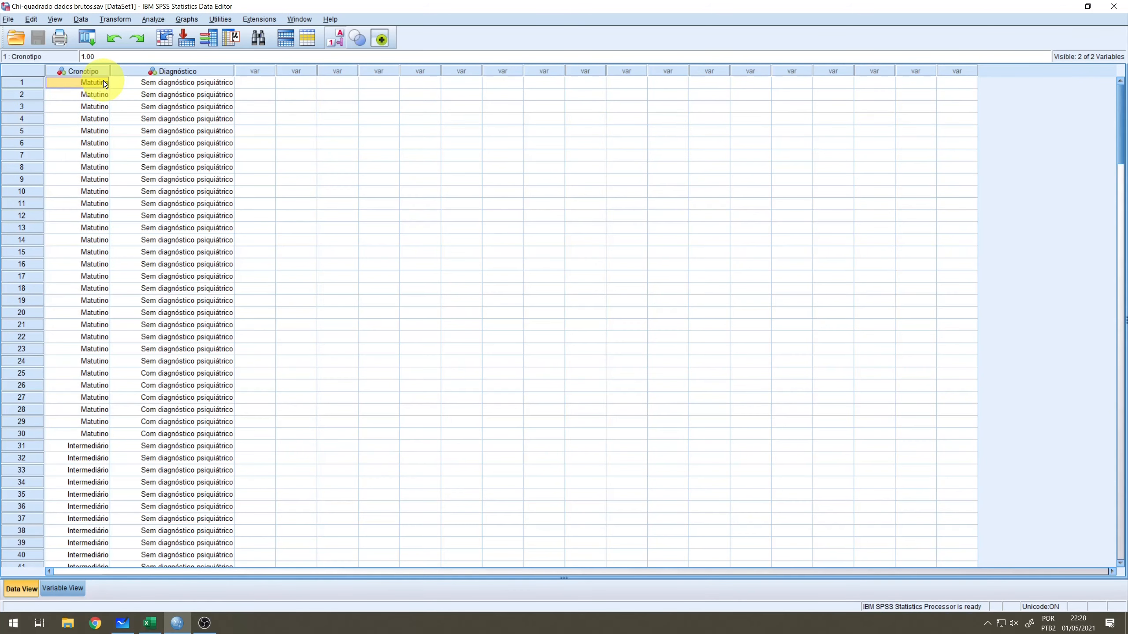
pyautogui.click(155, 85)
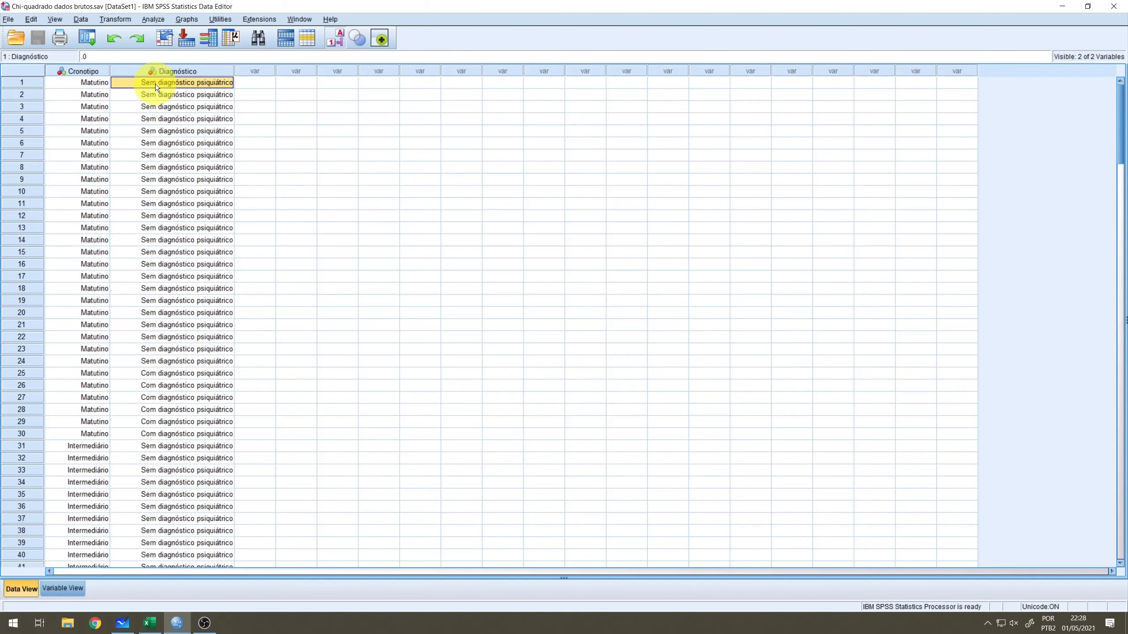
pyautogui.click(155, 97)
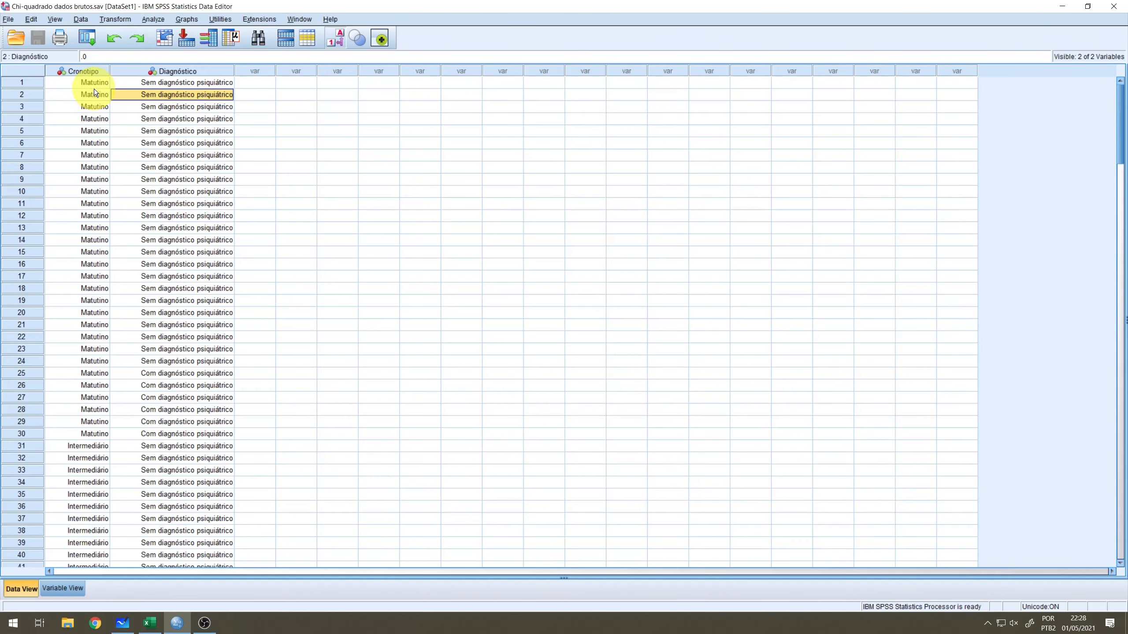
# Step: Examine the paired Cronotipo and Diagnóstico values case by case, from the Matutino rows through the Intermediário and Vespertino rows
pyautogui.click(71, 80)
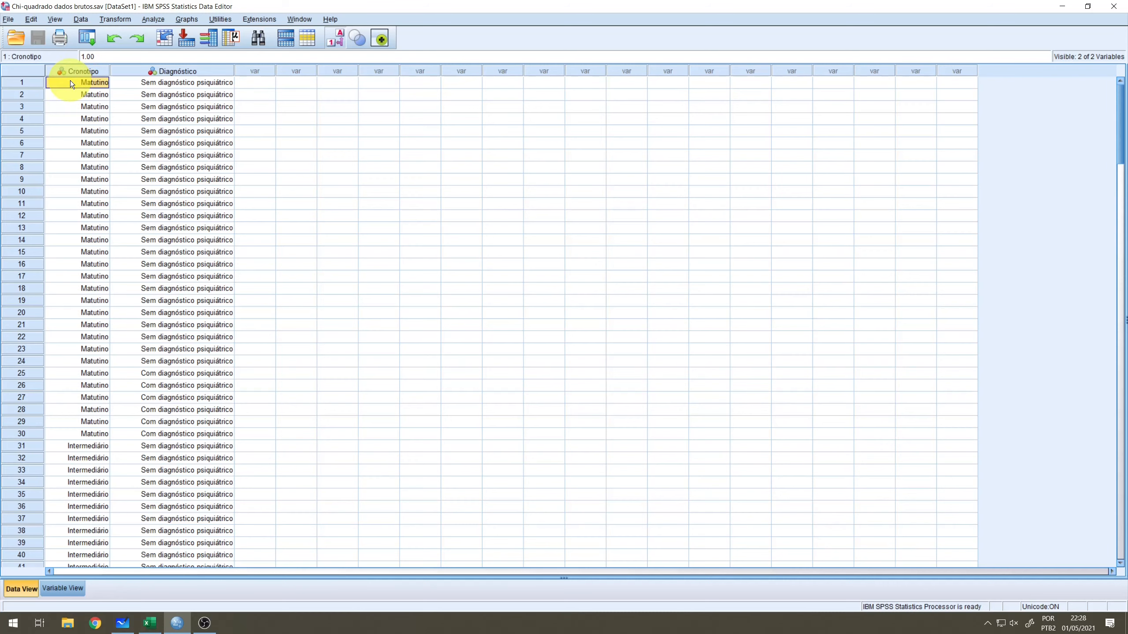
pyautogui.click(139, 84)
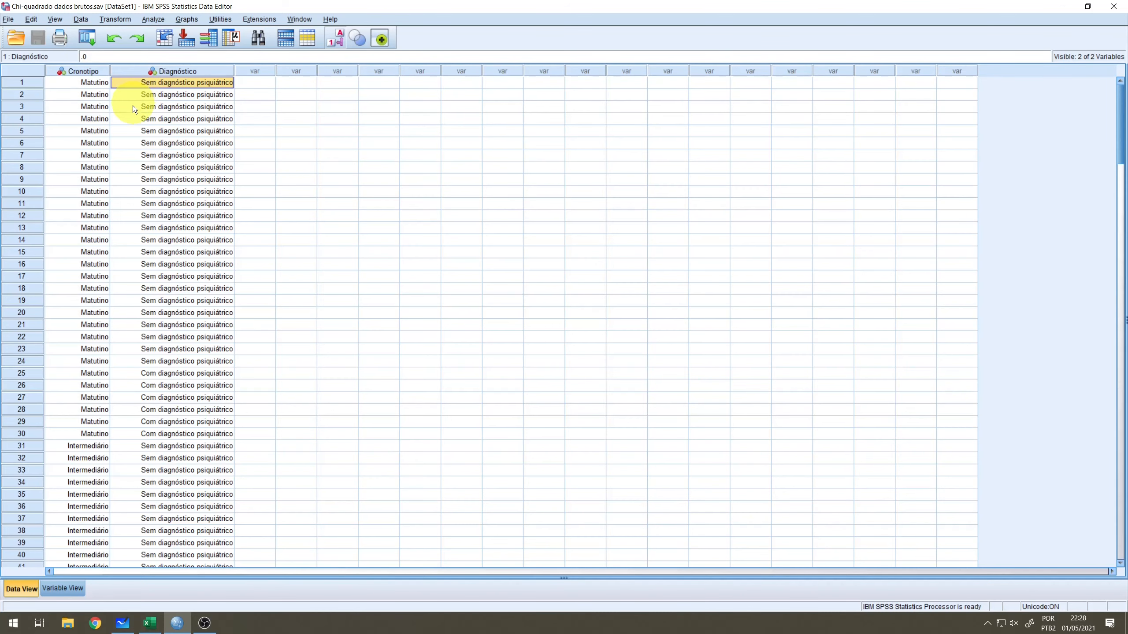
pyautogui.click(94, 97)
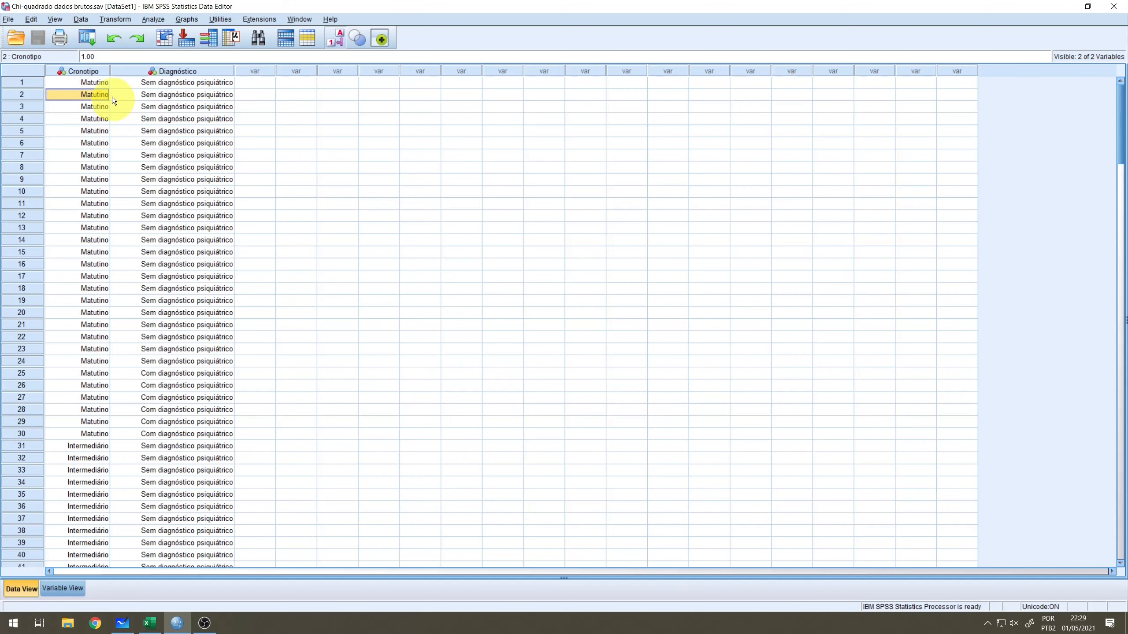
pyautogui.click(154, 97)
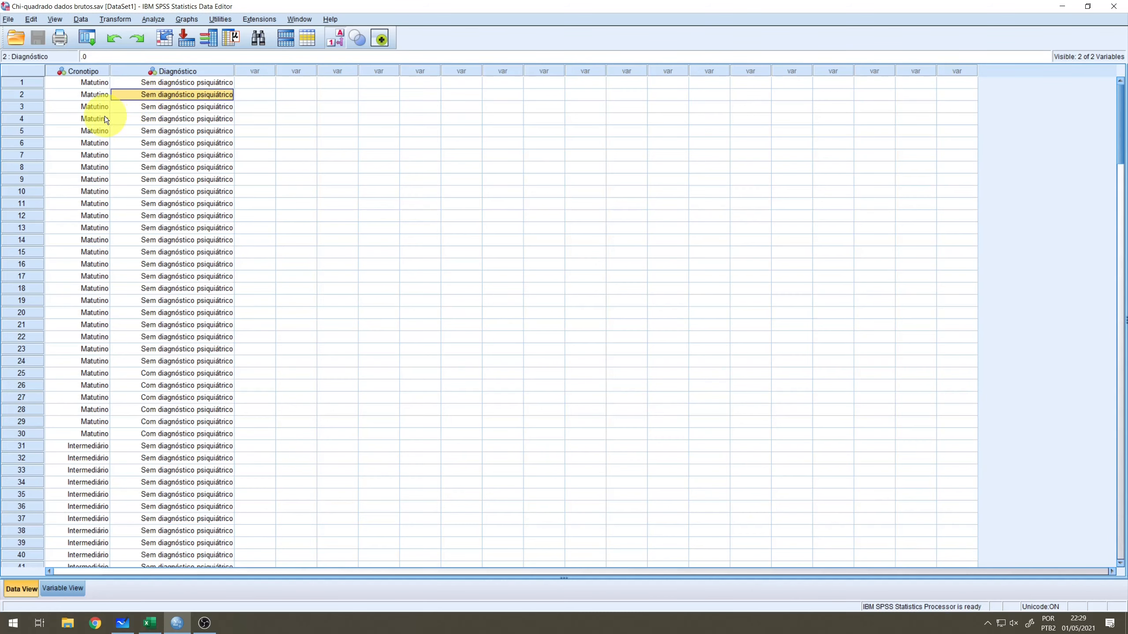
pyautogui.scroll(-2, 118, 386)
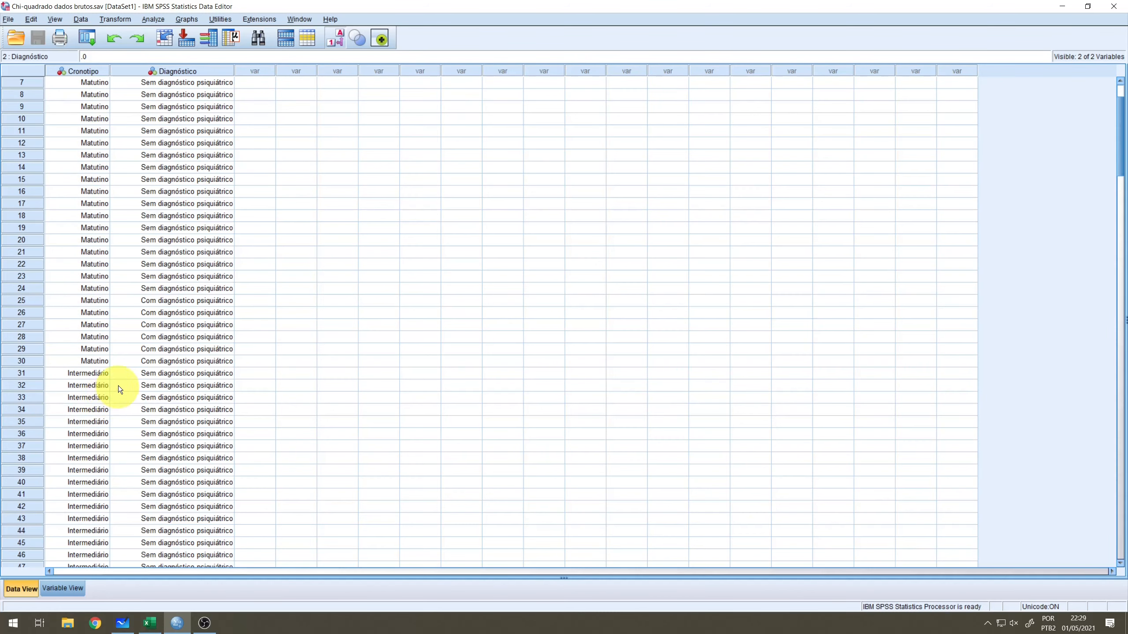
pyautogui.scroll(-16, 157, 383)
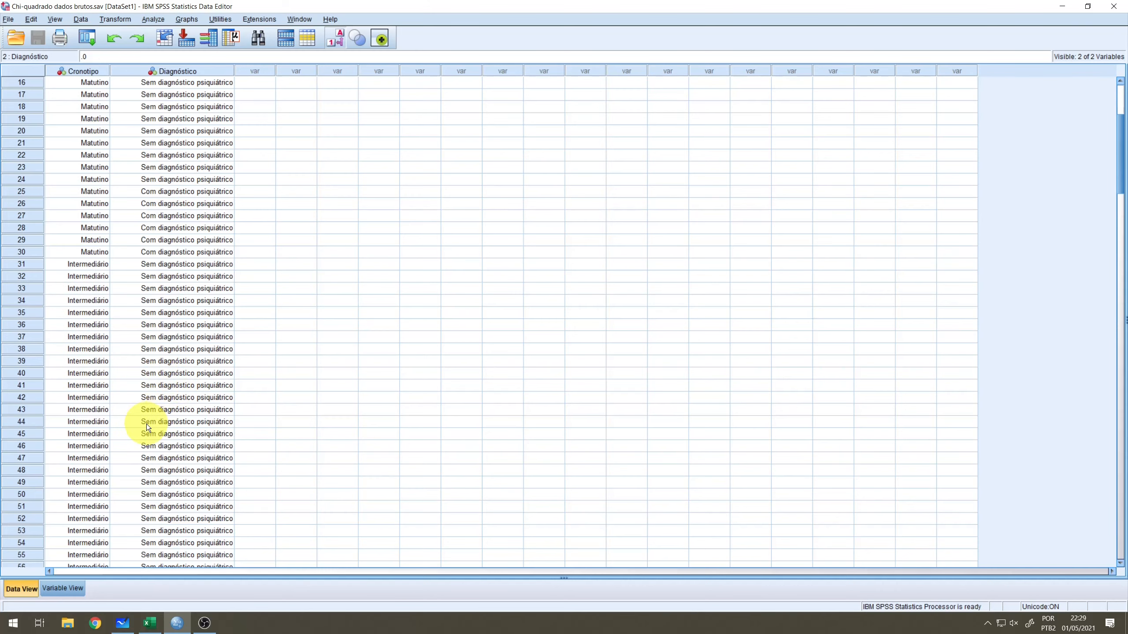
pyautogui.scroll(-2, 133, 463)
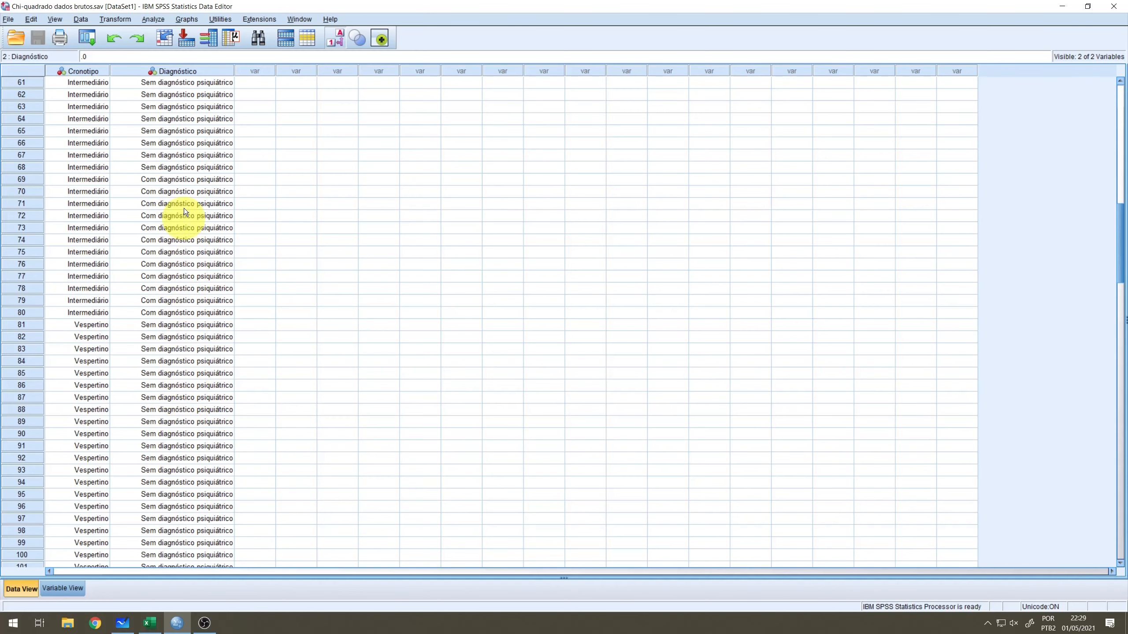
pyautogui.scroll(20, 187, 420)
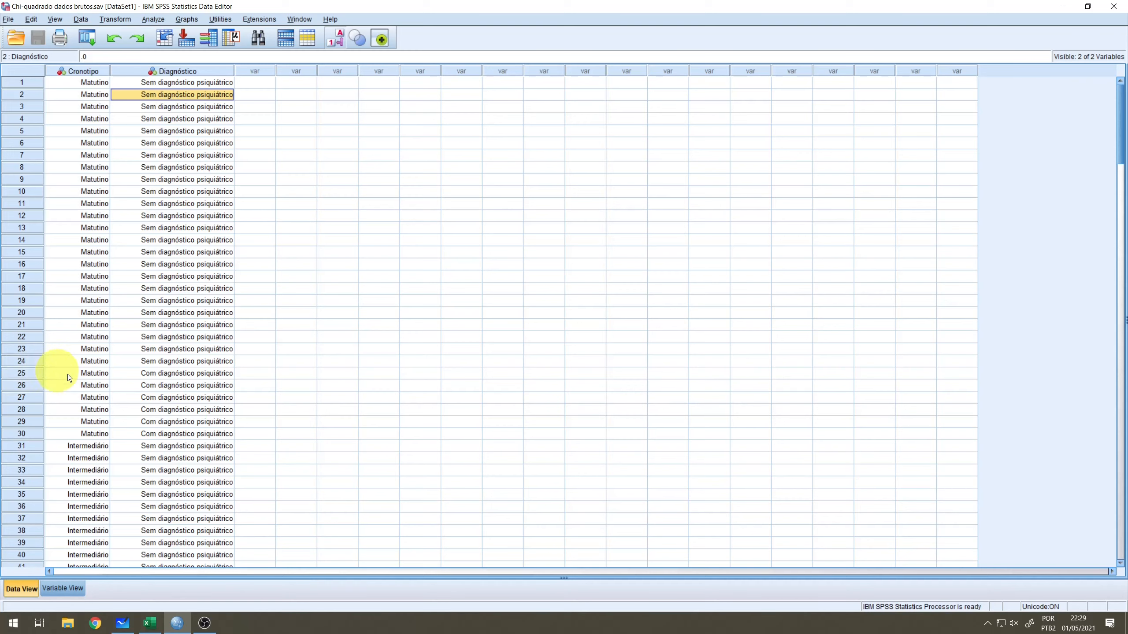
pyautogui.scroll(-19, 185, 450)
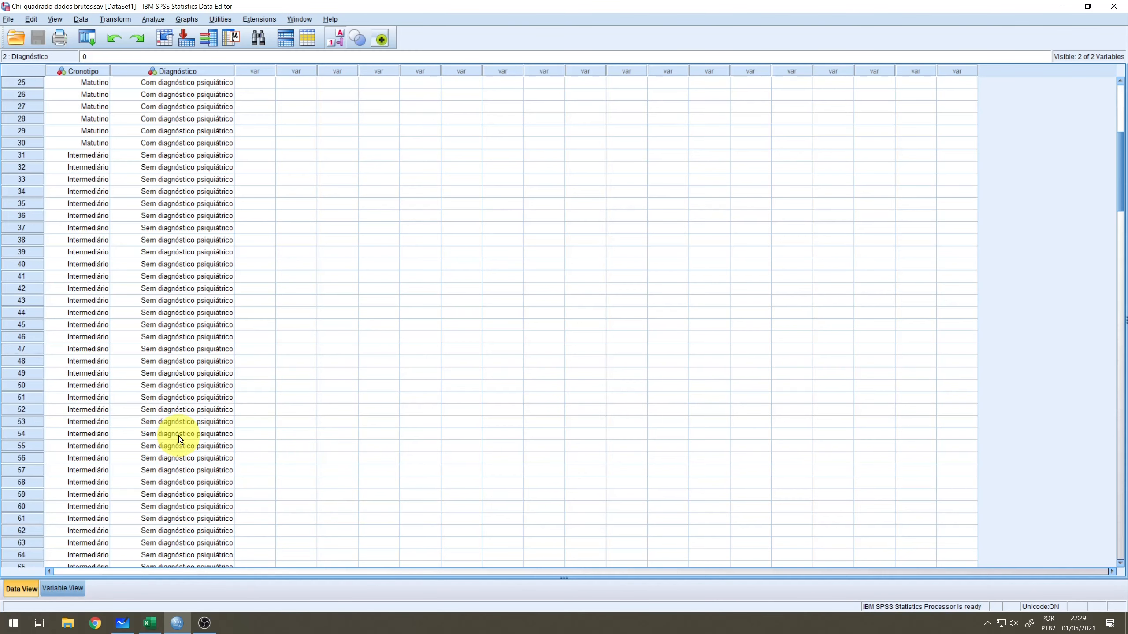
pyautogui.scroll(-9, 177, 439)
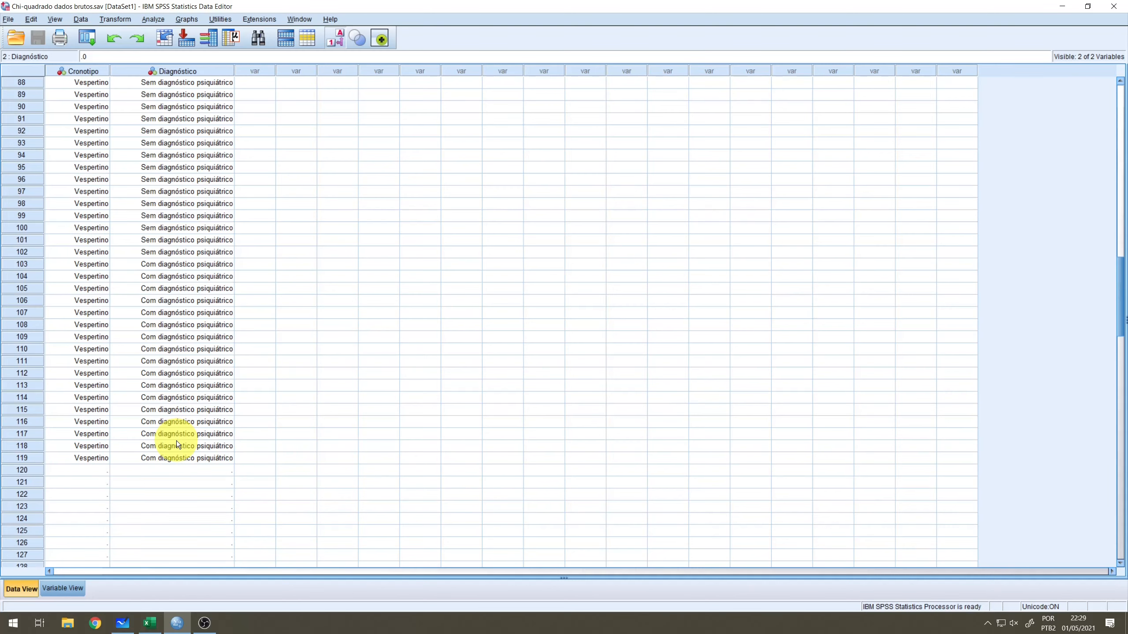
pyautogui.scroll(7, 189, 426)
pyautogui.scroll(-8, 189, 436)
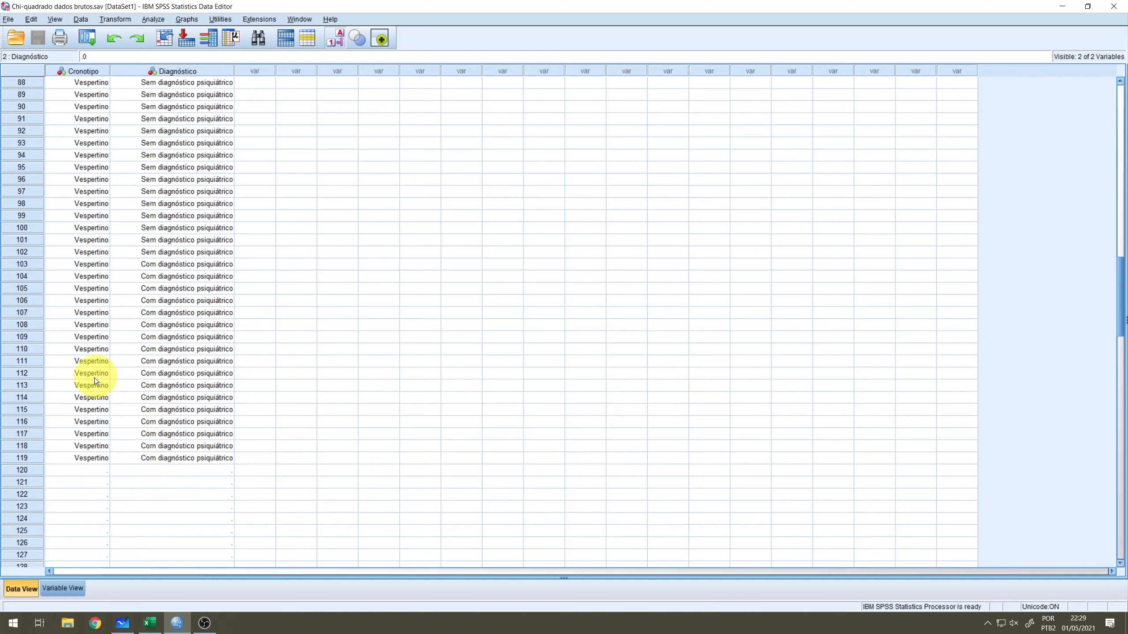
# Step: Set up a Crosstabs analysis with Cronotipo as the row variable and Diagnóstico as the column variable
pyautogui.click(155, 18)
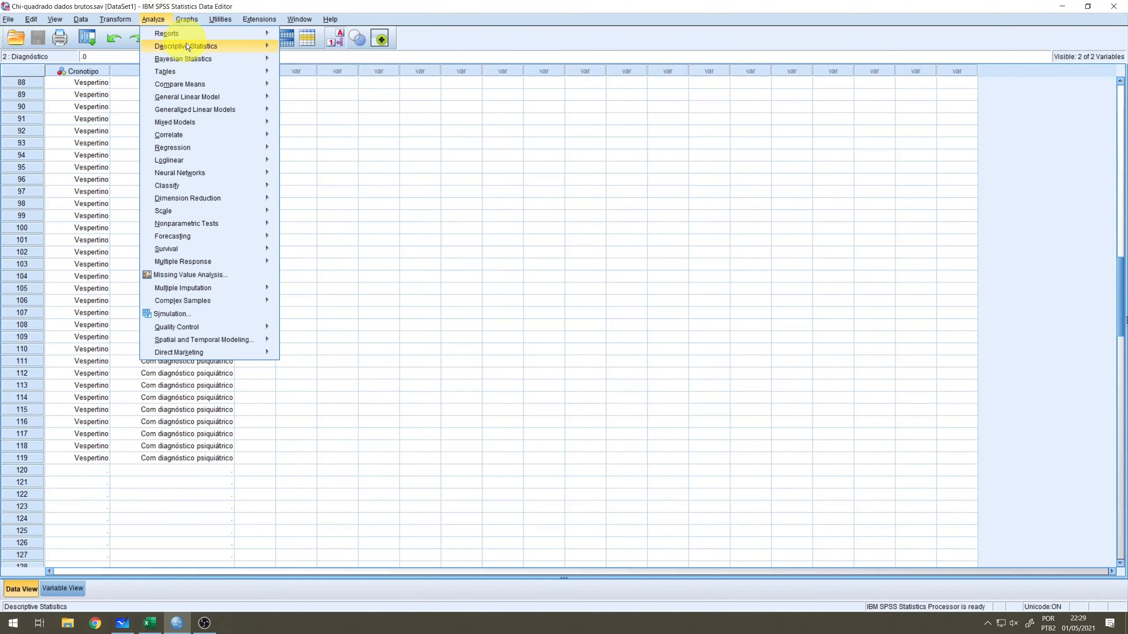
pyautogui.moveTo(186, 44)
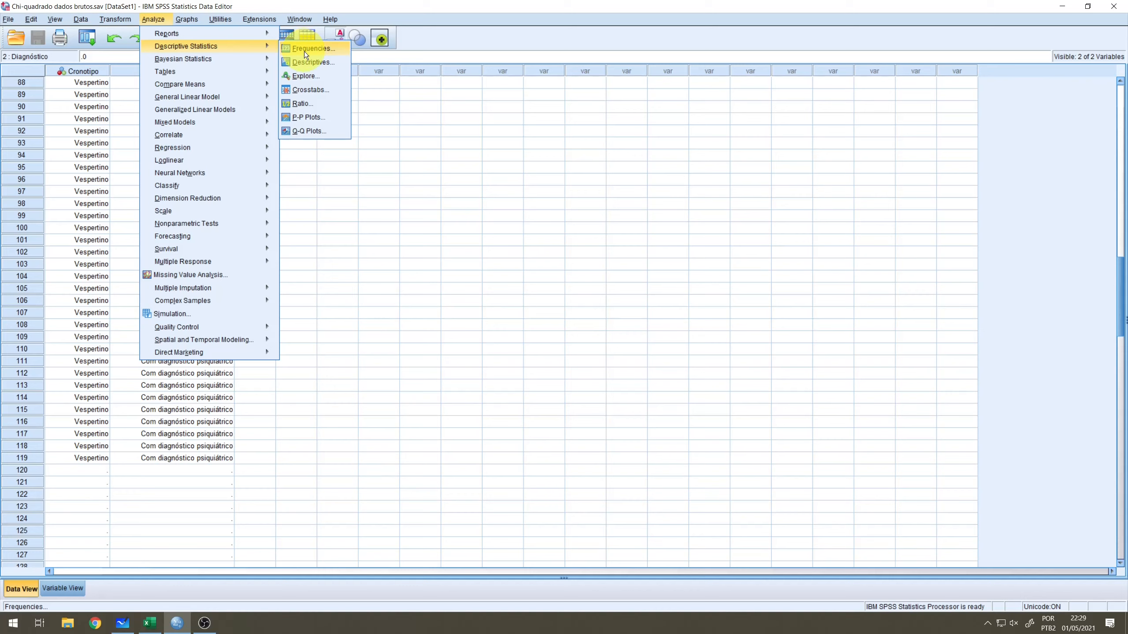
pyautogui.click(325, 89)
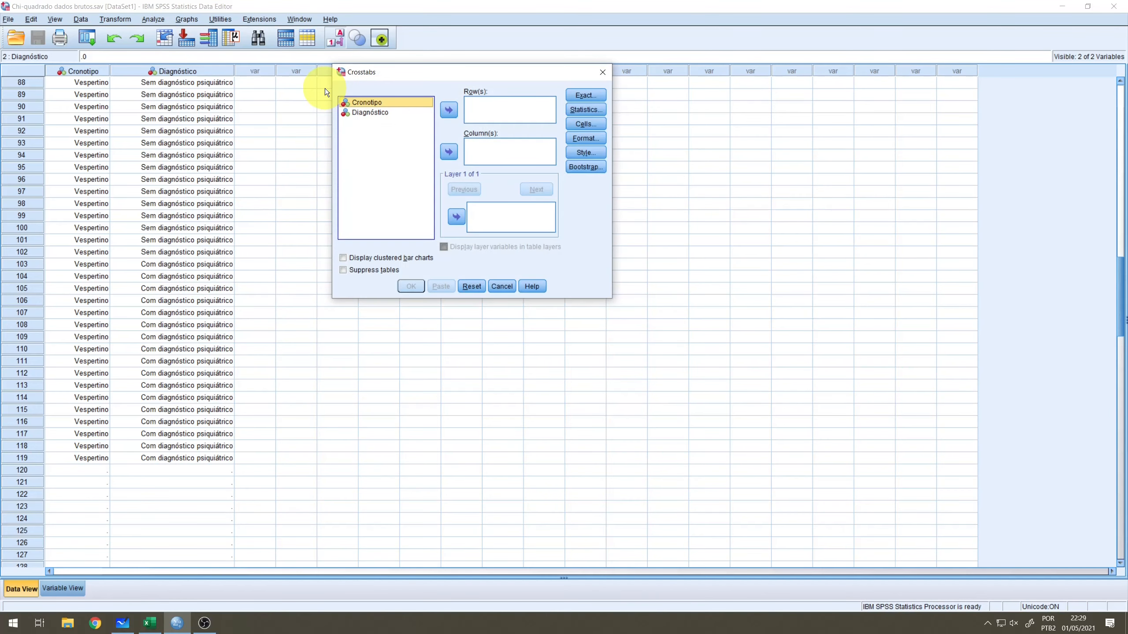
pyautogui.click(449, 111)
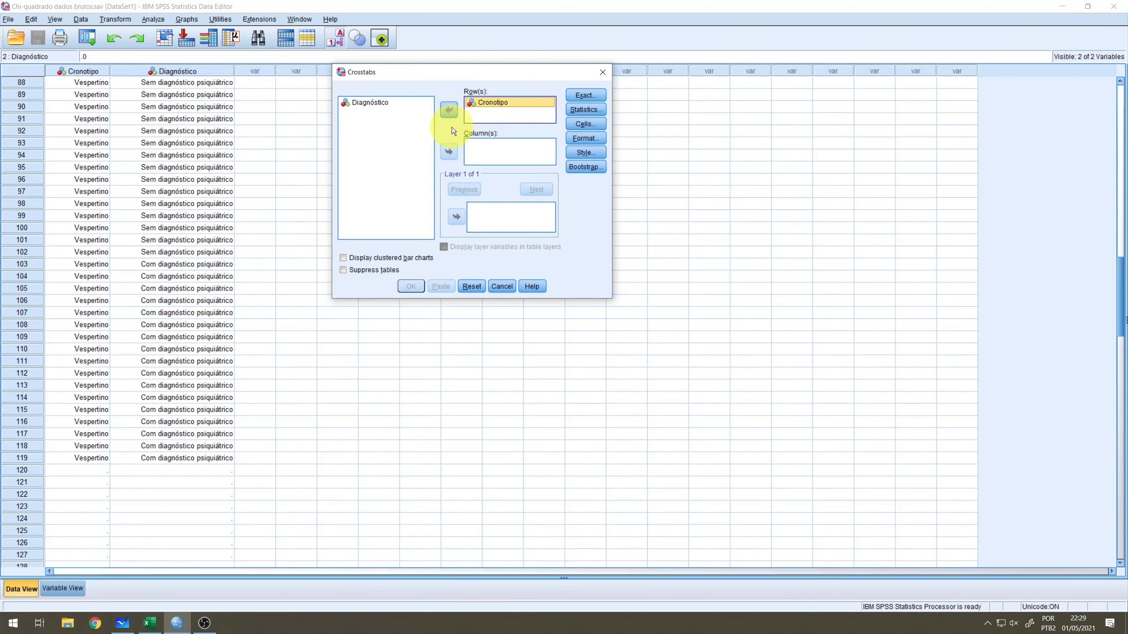
pyautogui.click(409, 103)
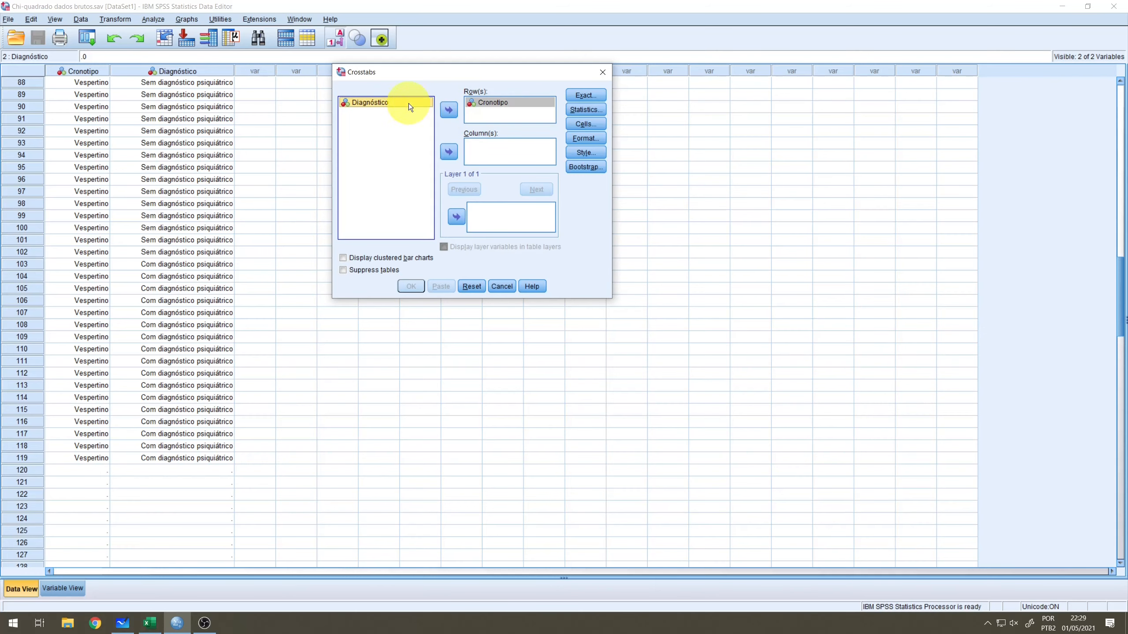
pyautogui.click(451, 153)
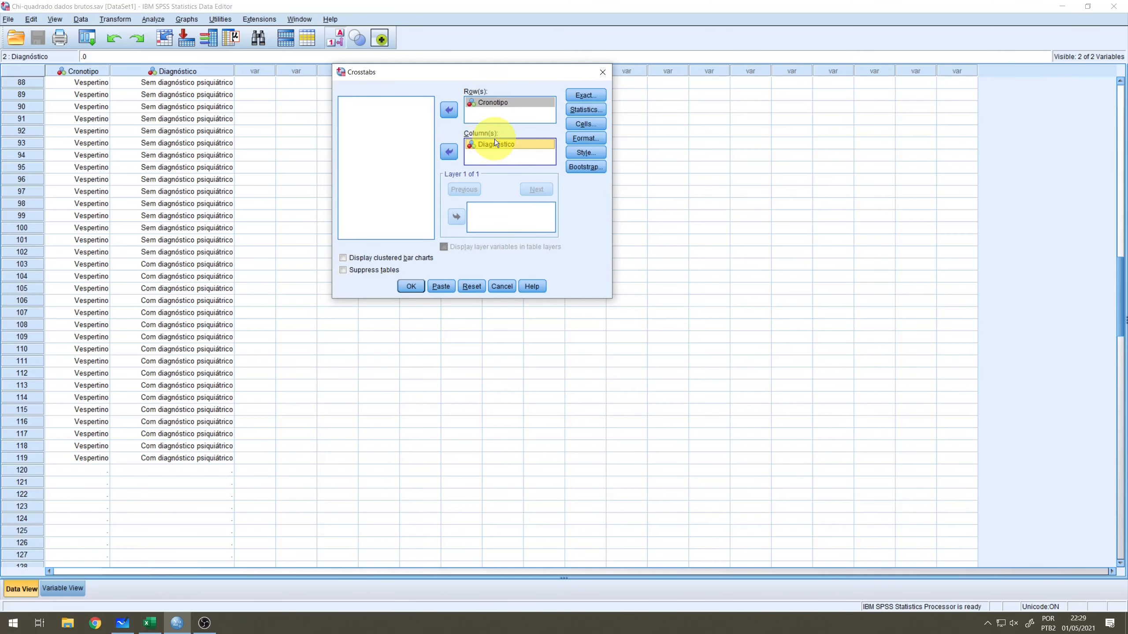
pyautogui.click(449, 152)
pyautogui.click(449, 110)
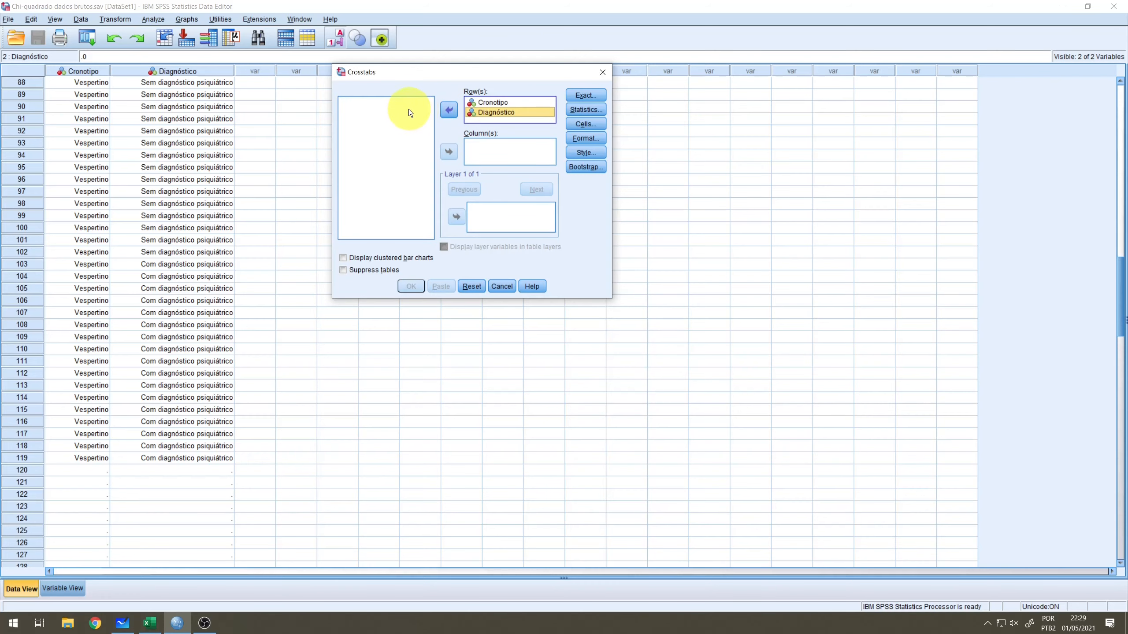
pyautogui.click(448, 110)
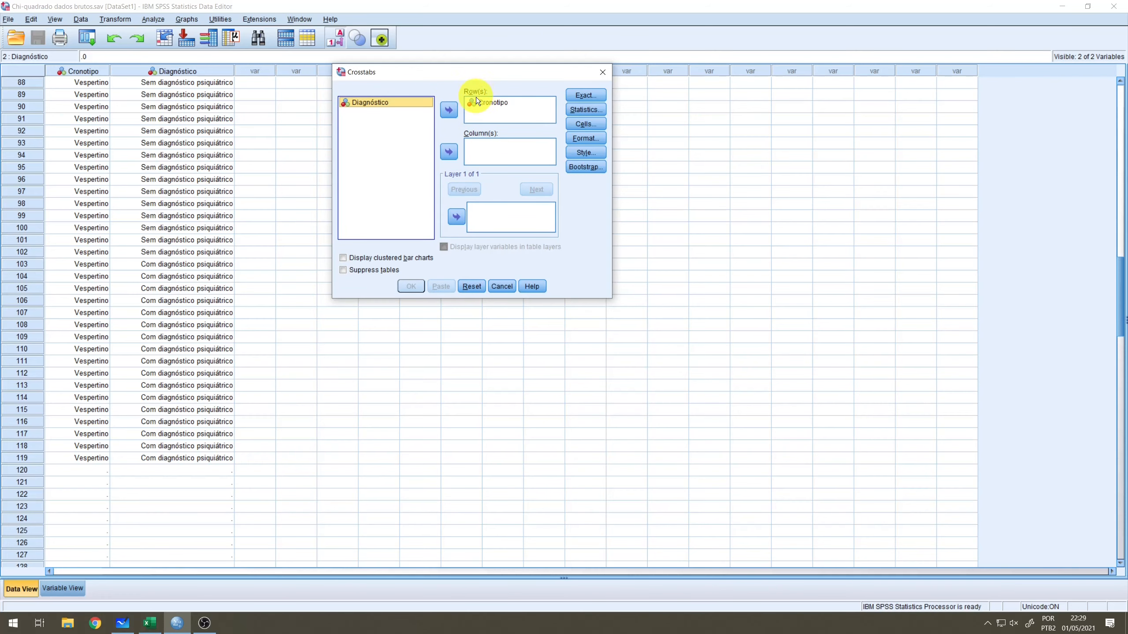
pyautogui.click(448, 151)
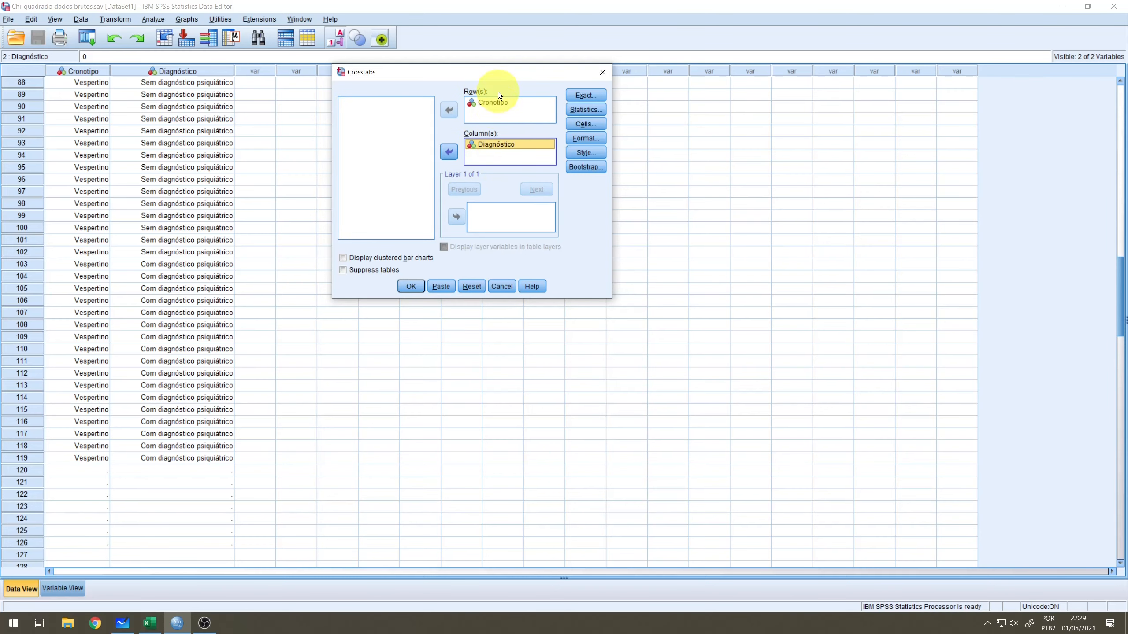
# Step: Keep the crosstab's exact tests on Asymptotic only and request only the Chi-square statistic
pyautogui.click(577, 96)
pyautogui.moveTo(471, 217); pyautogui.dragTo(452, 118)
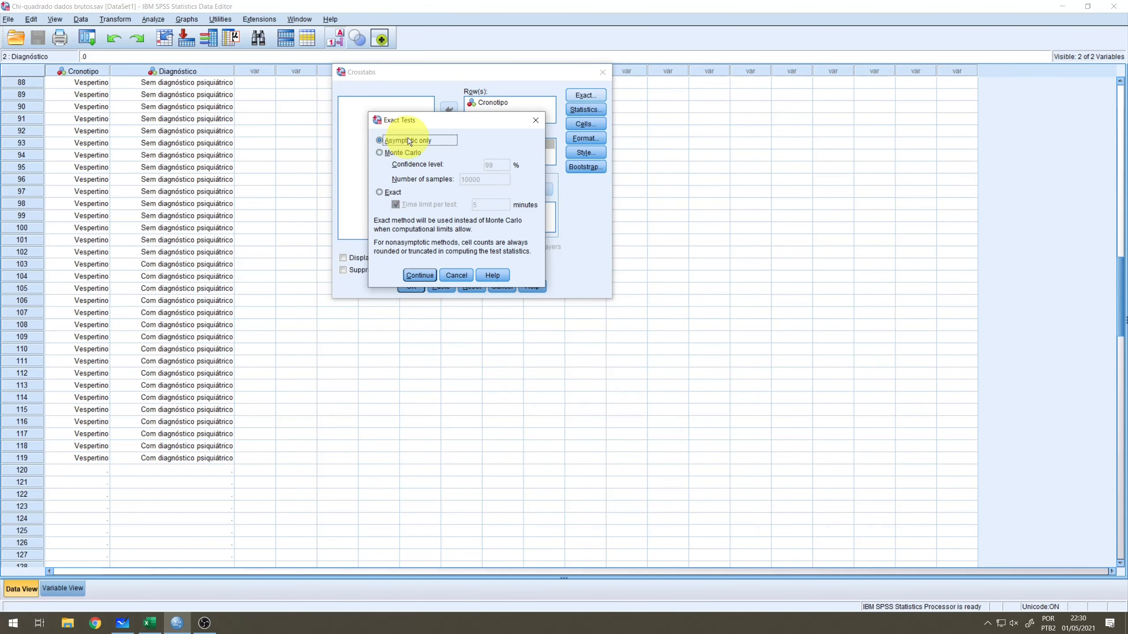
pyautogui.click(418, 275)
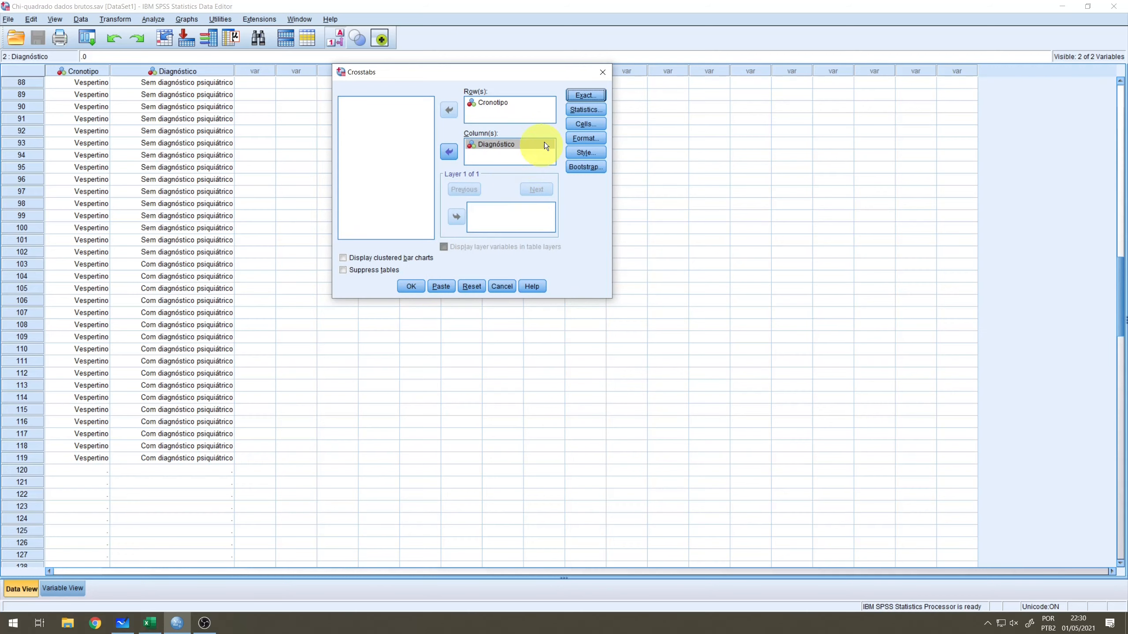
pyautogui.click(577, 114)
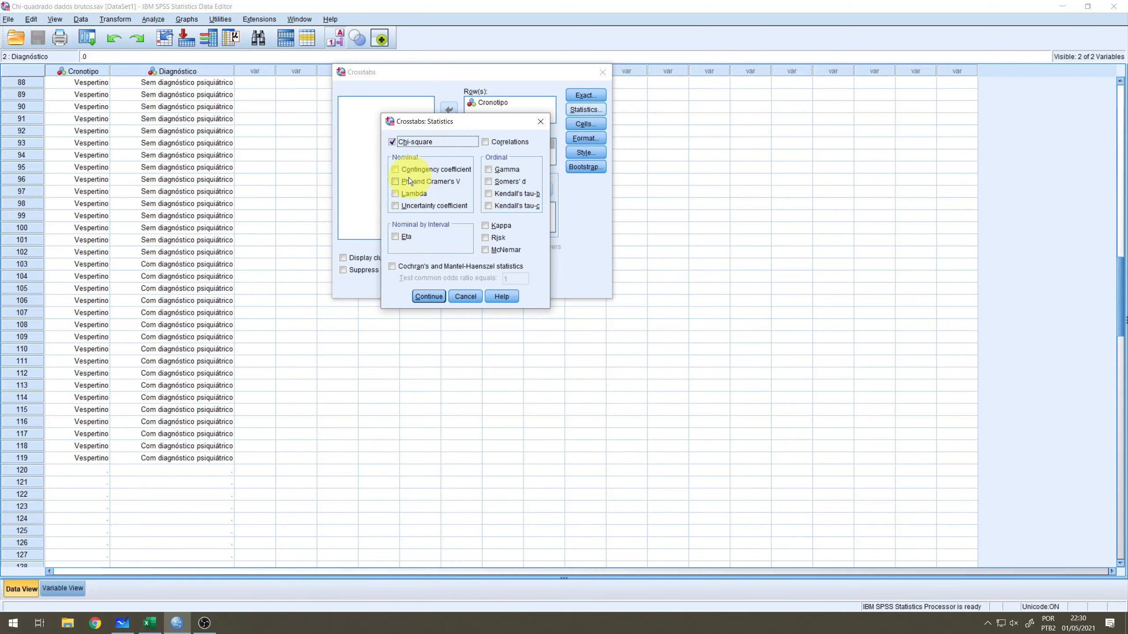
pyautogui.click(451, 183)
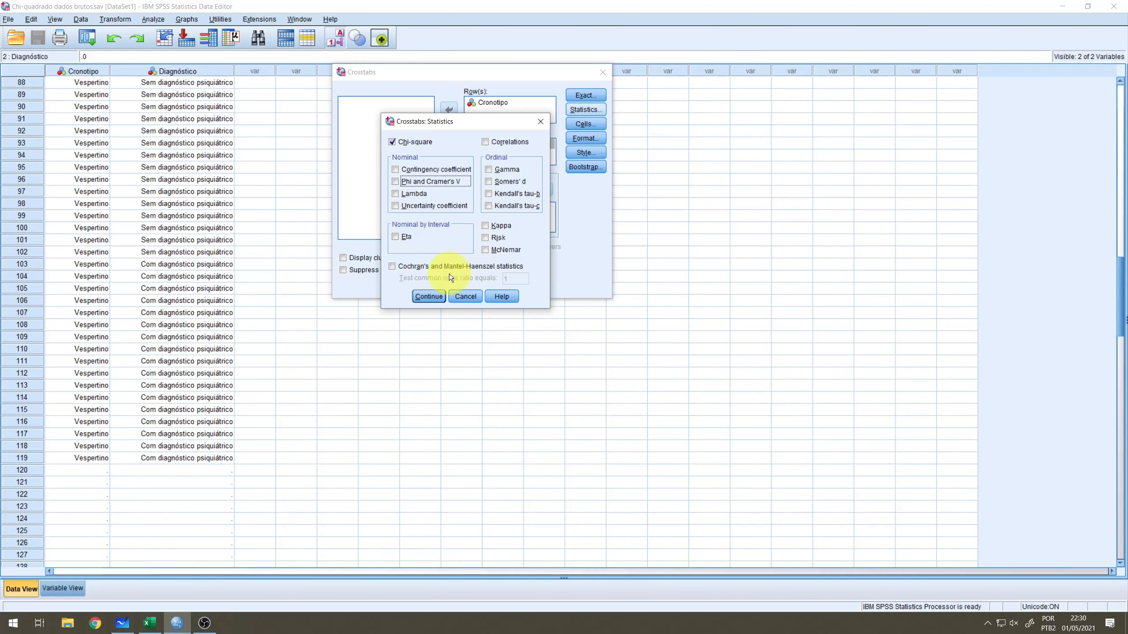
pyautogui.click(429, 298)
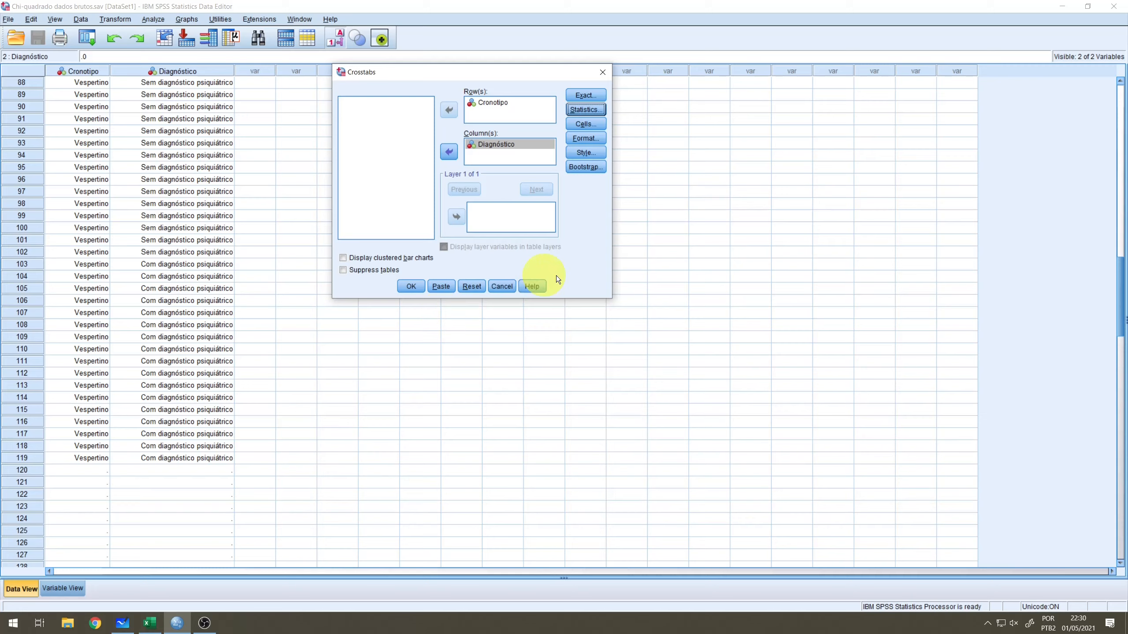
# Step: Configure the crosstab cells to show observed and expected counts, row, column and total percentages, and adjusted standardized residuals
pyautogui.click(573, 125)
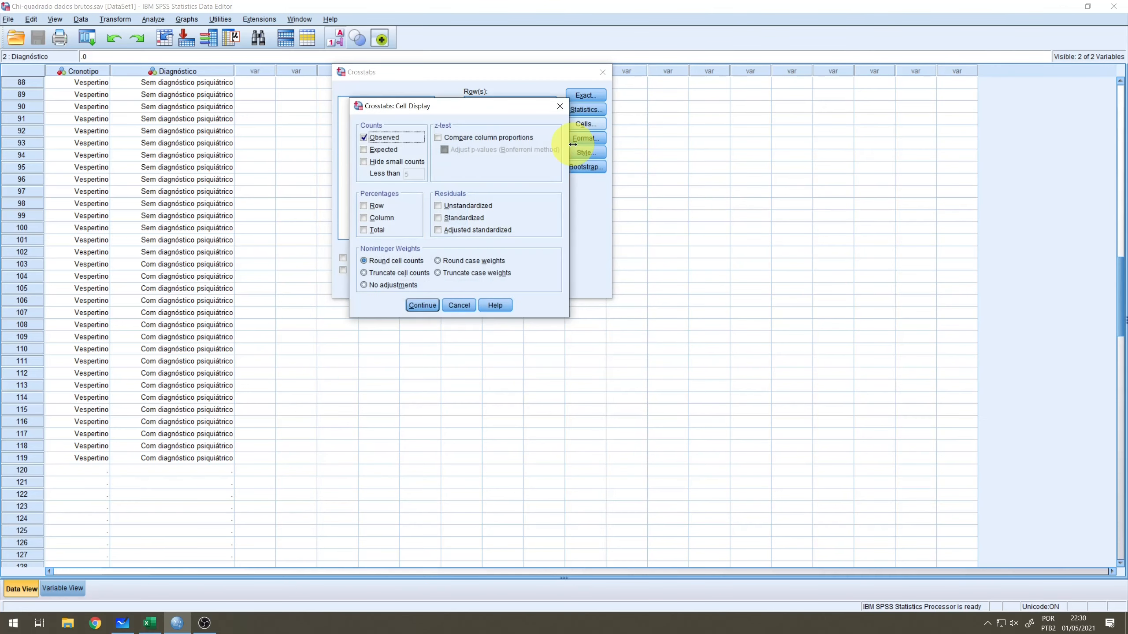
pyautogui.click(367, 150)
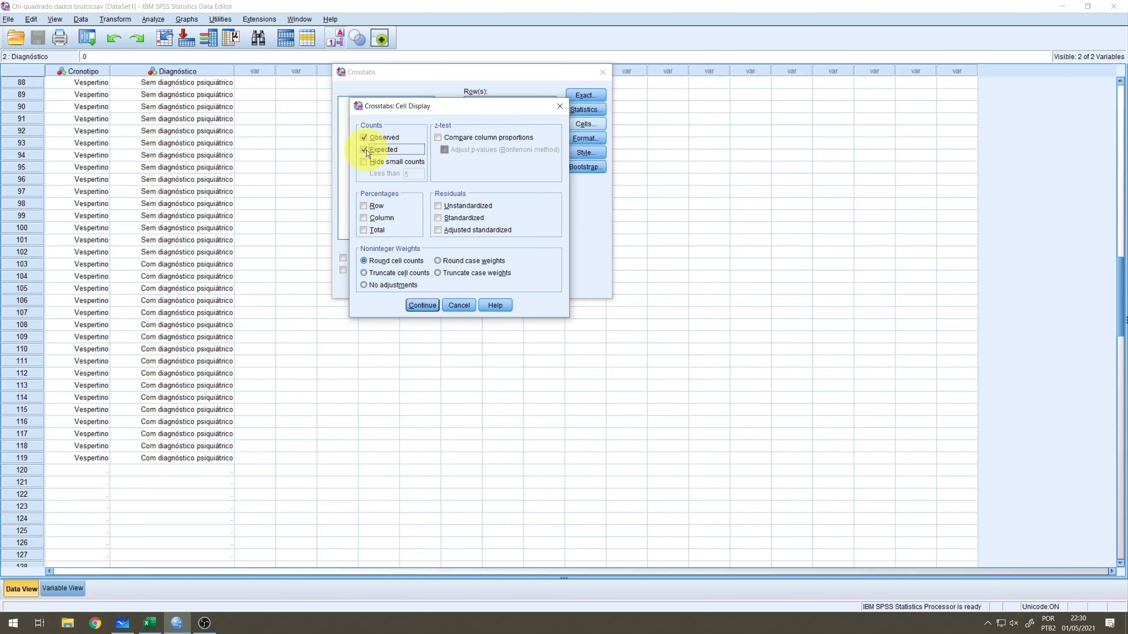
pyautogui.click(363, 207)
pyautogui.click(363, 218)
pyautogui.click(365, 228)
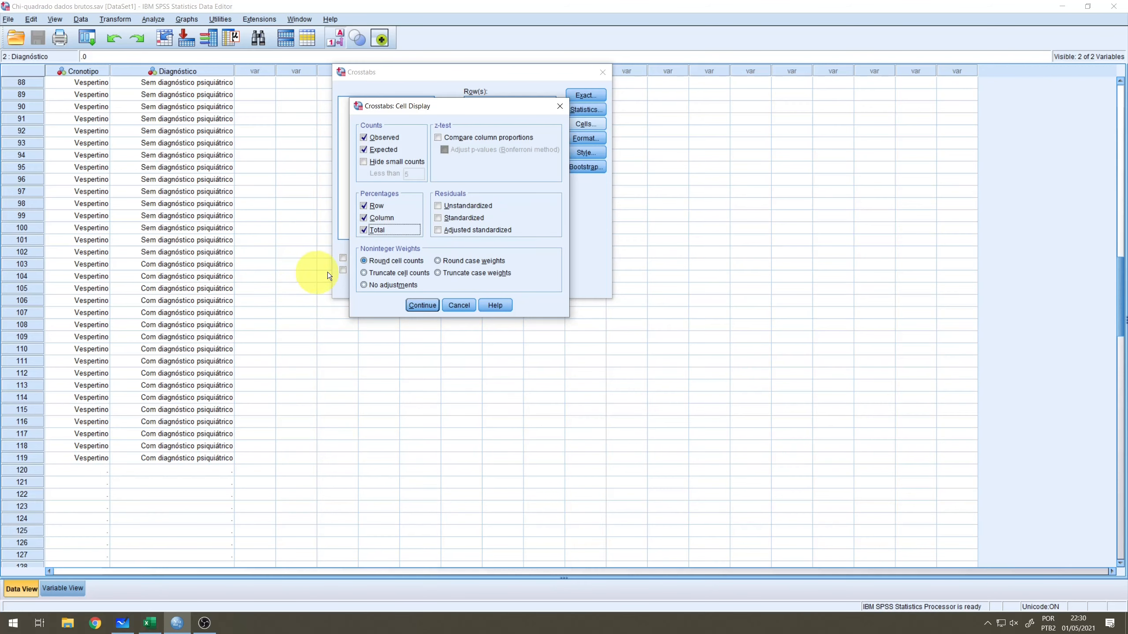
pyautogui.click(438, 230)
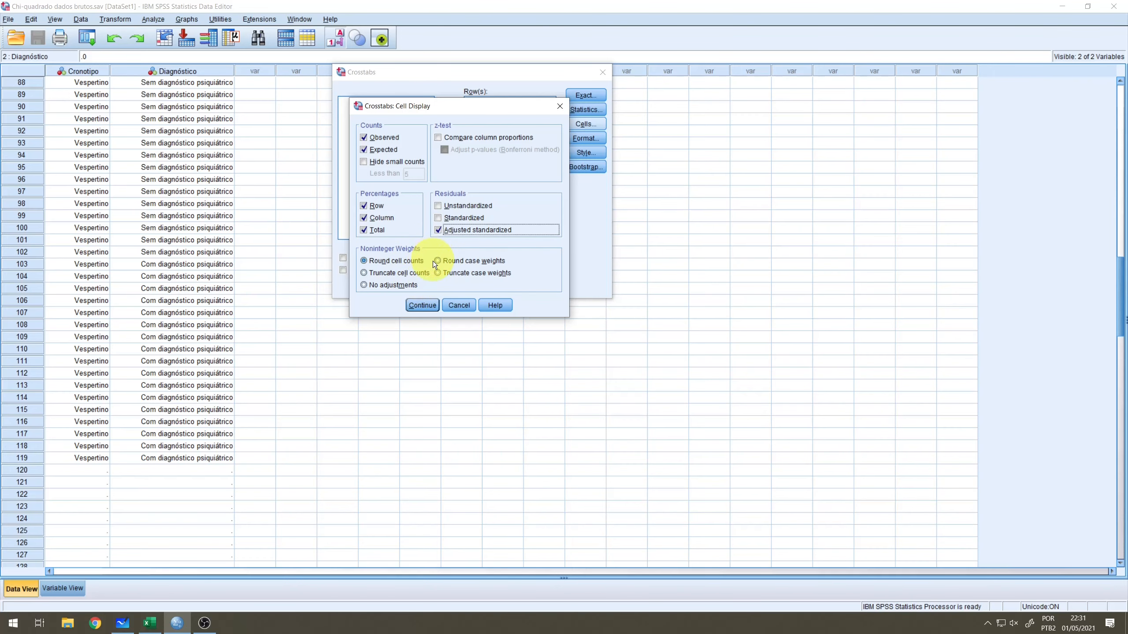
pyautogui.click(432, 309)
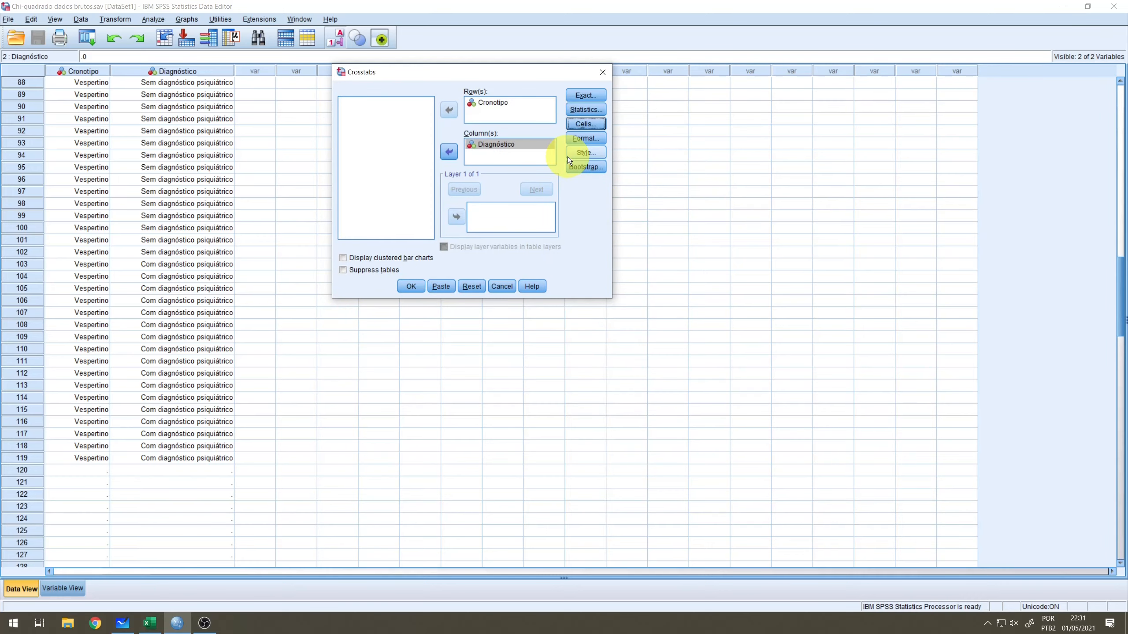
# Step: Run the crosstab analysis, maximize the output viewer, and examine the Cronotipo by Diagnóstico crosstabulation
pyautogui.click(411, 287)
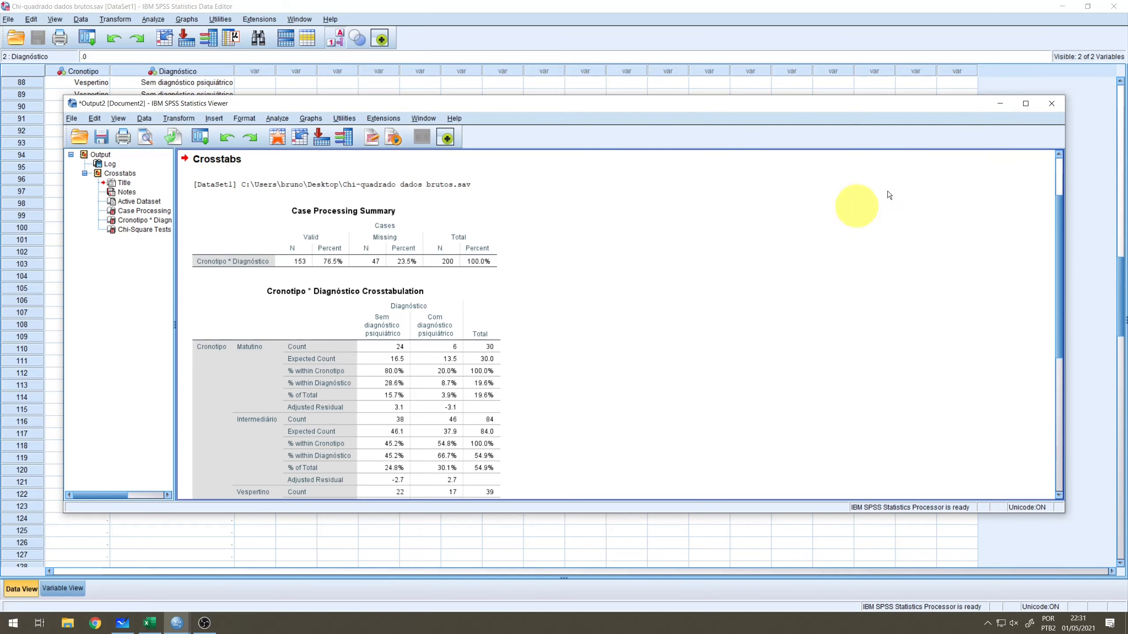
pyautogui.click(1025, 103)
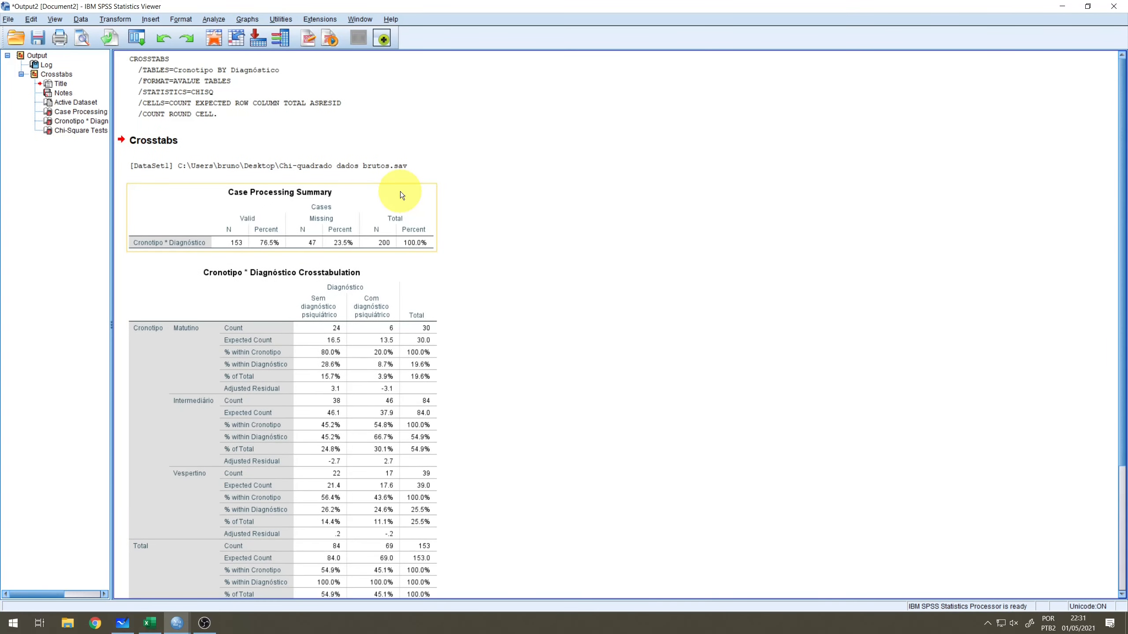
pyautogui.scroll(-1, 545, 296)
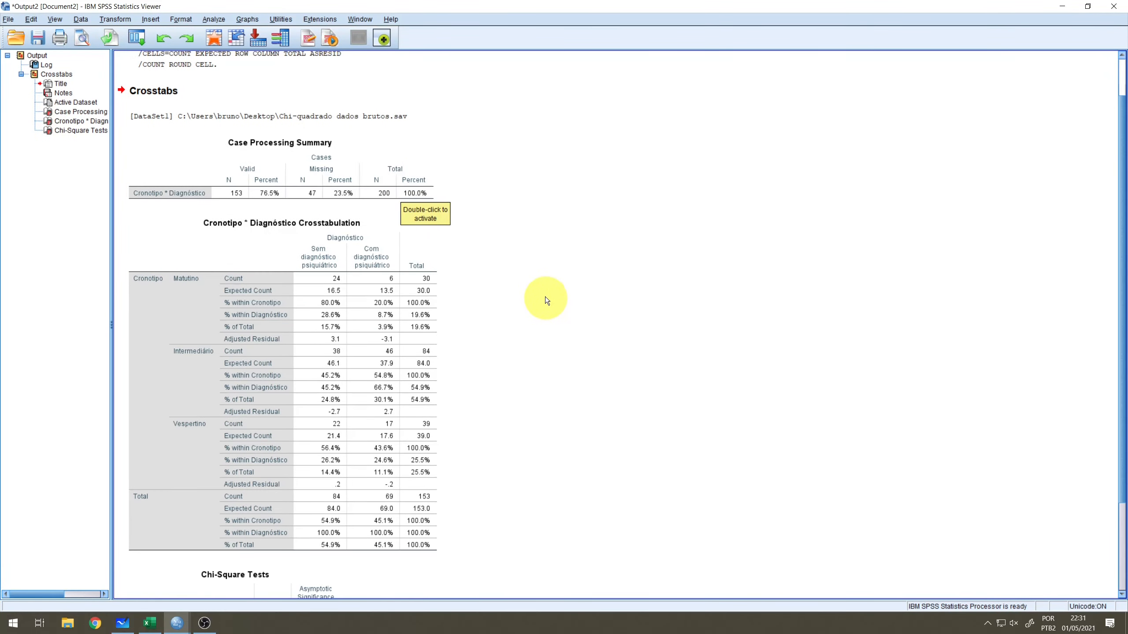
pyautogui.scroll(-1, 545, 300)
pyautogui.click(330, 372)
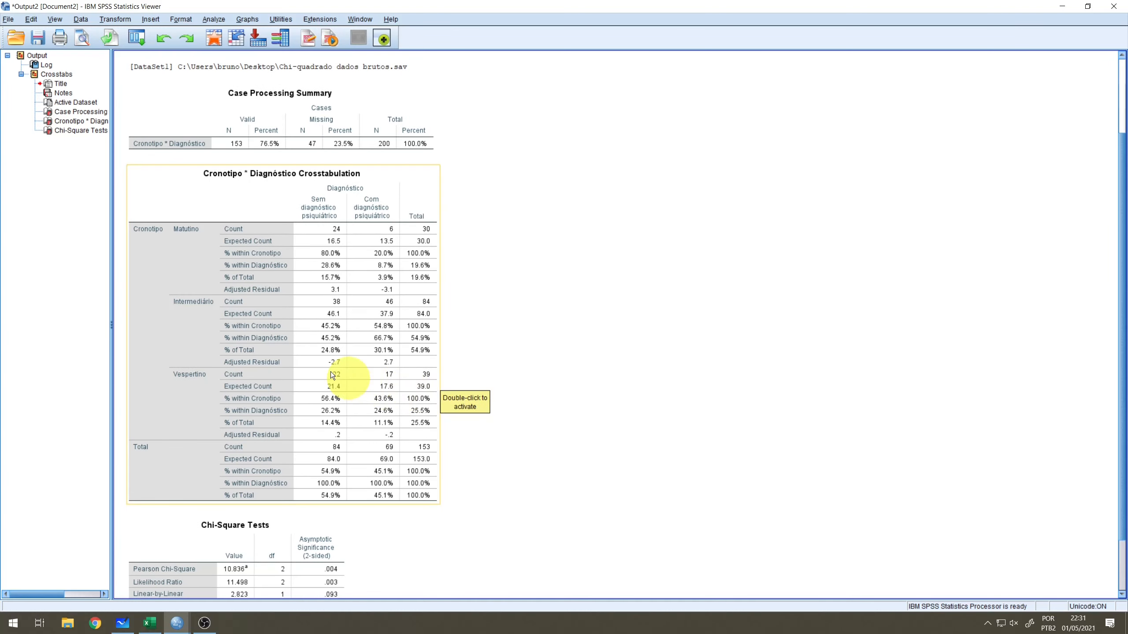
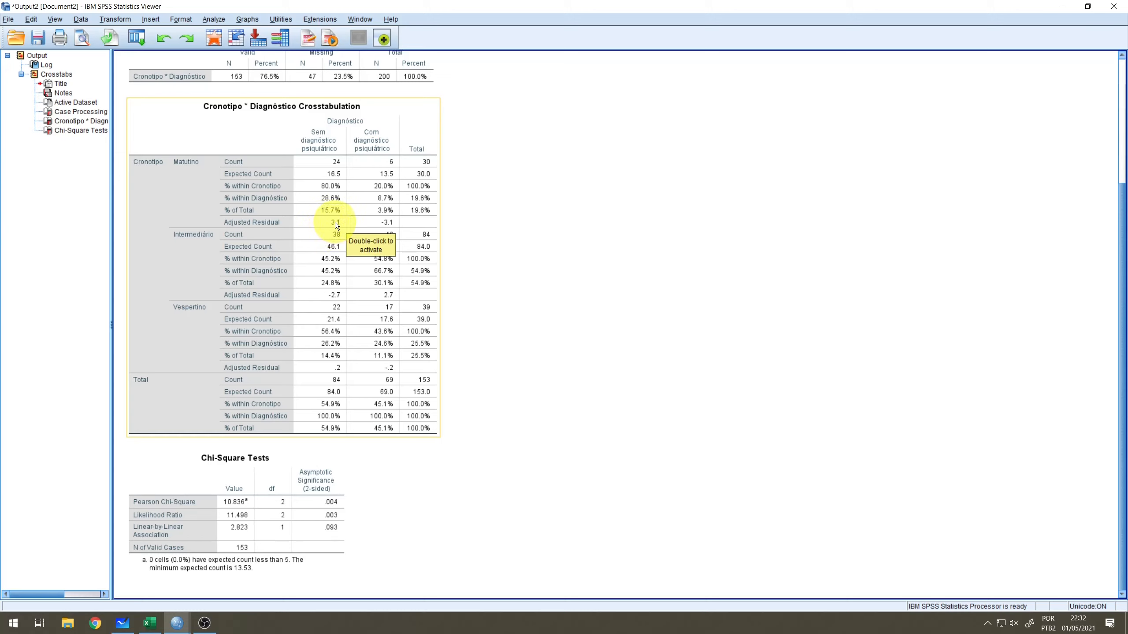
# Step: Open the Chi-square table image from the desktop and examine the 0.05 critical value for 2 degrees of freedom
pyautogui.click(1126, 633)
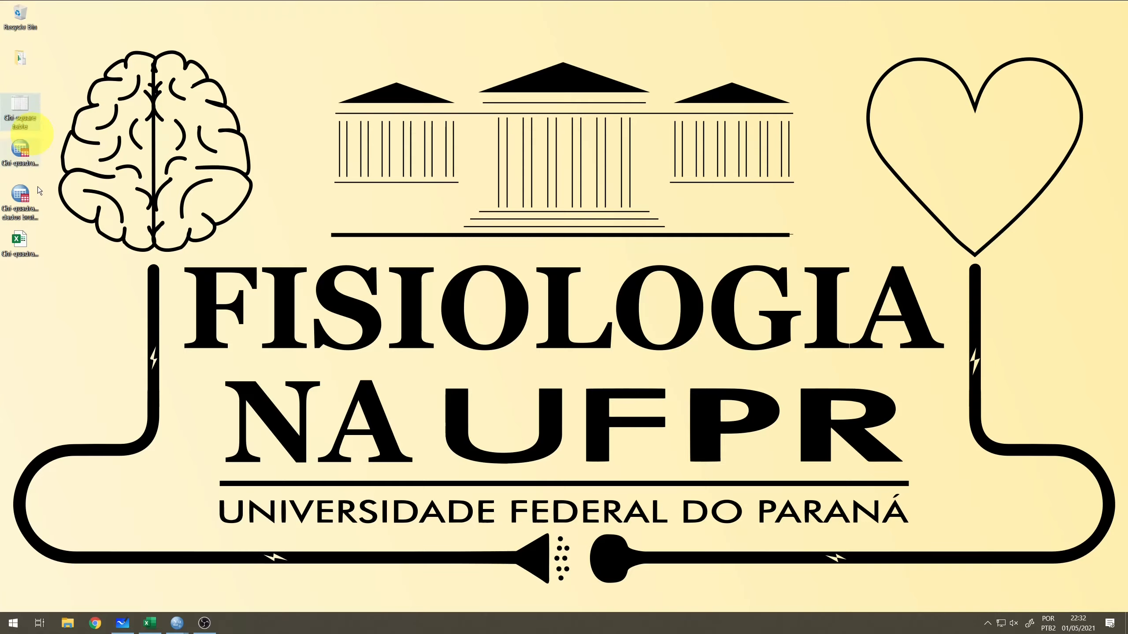
pyautogui.doubleClick(20, 109)
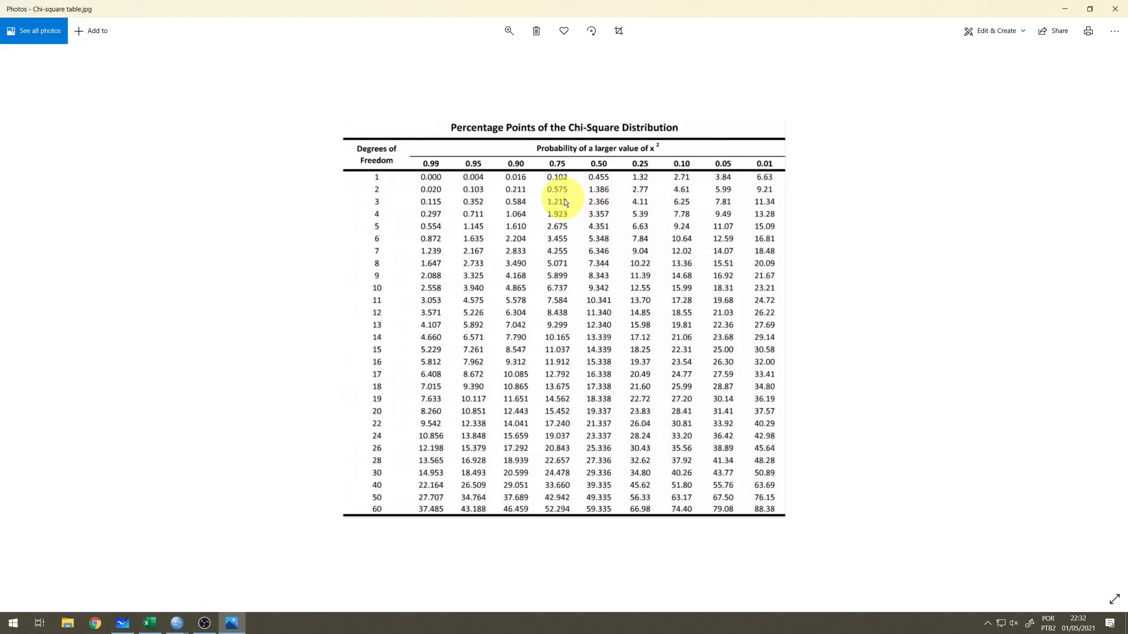
pyautogui.scroll(5, 769, 179)
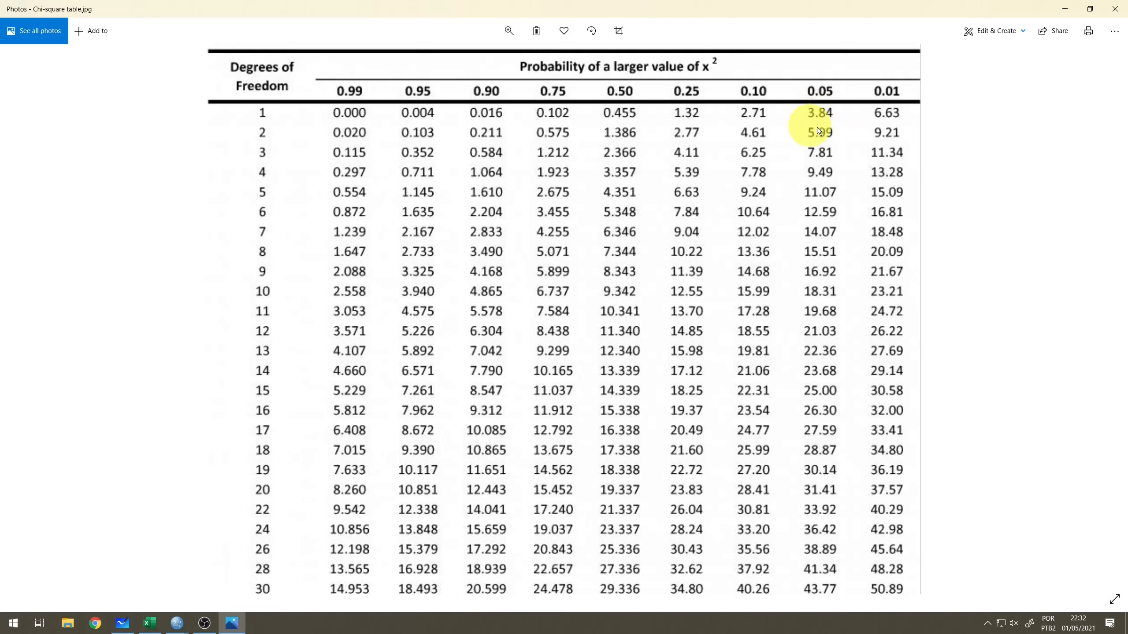
pyautogui.click(1064, 9)
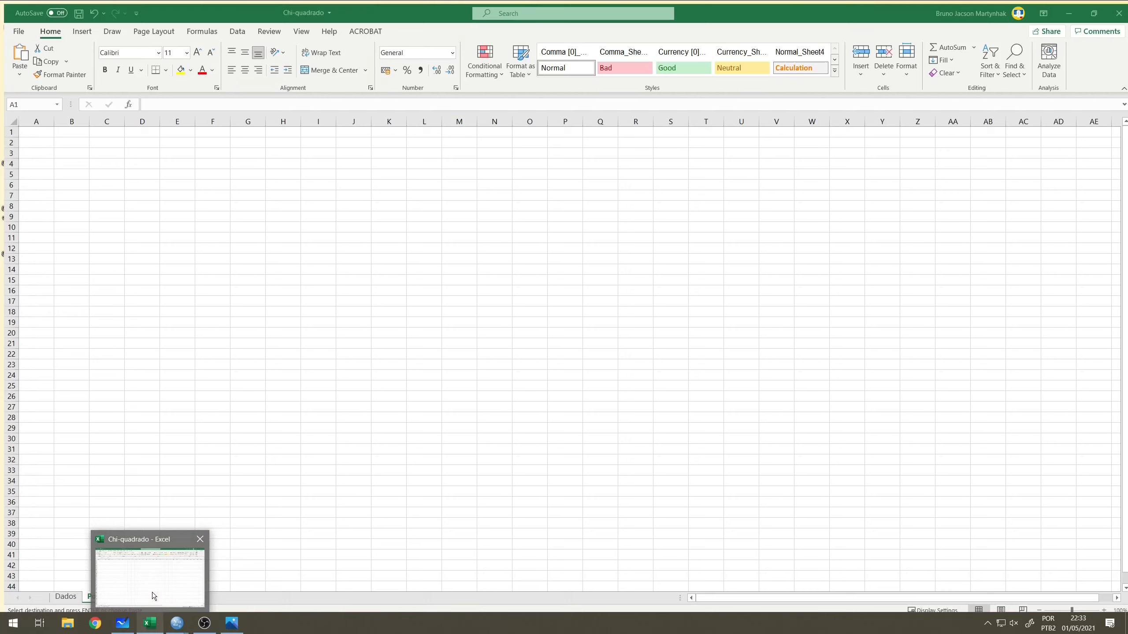
# Step: Return to the SPSS output and copy the Cronotipo * Diagnóstico Crosstabulation table
pyautogui.click(152, 593)
pyautogui.moveTo(173, 620)
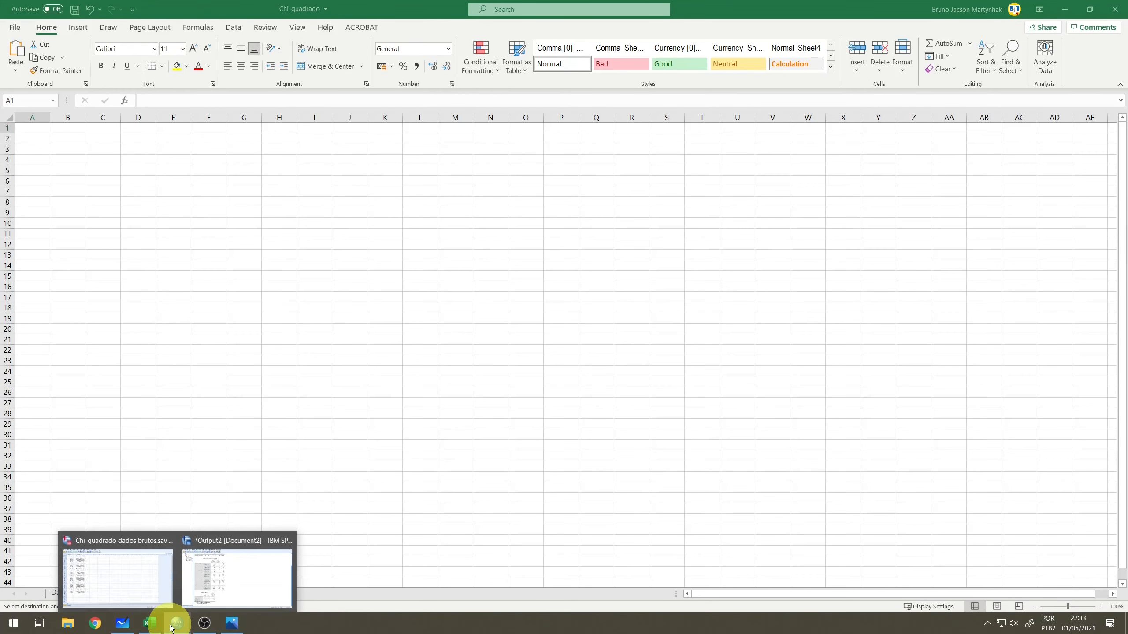
pyautogui.click(228, 588)
pyautogui.click(348, 536)
pyautogui.click(368, 344)
pyautogui.rightClick(190, 150)
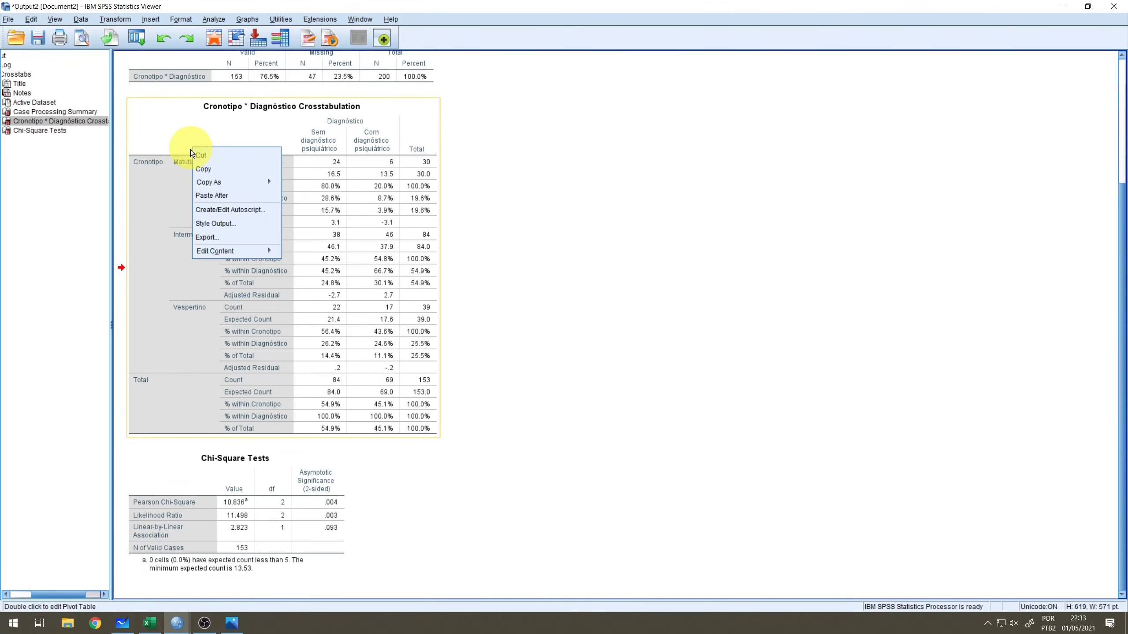
pyautogui.click(206, 171)
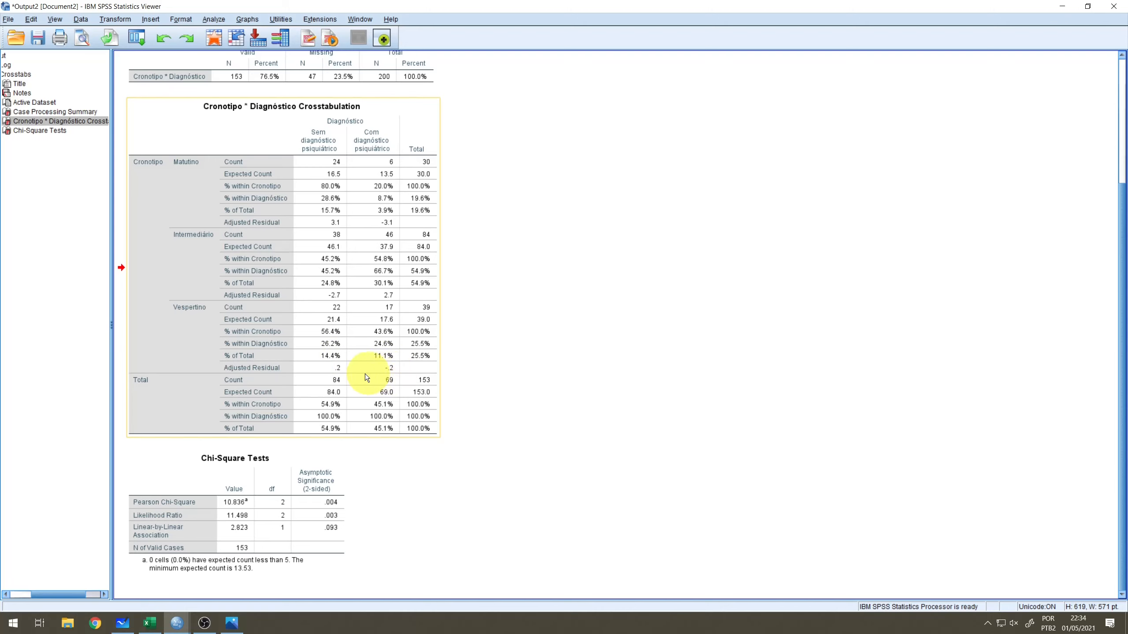
# Step: Switch to Excel, enter "Correção de Bonferroni" in cell A1 of the Post-hoc sheet, and fit column A to the text
pyautogui.click(150, 623)
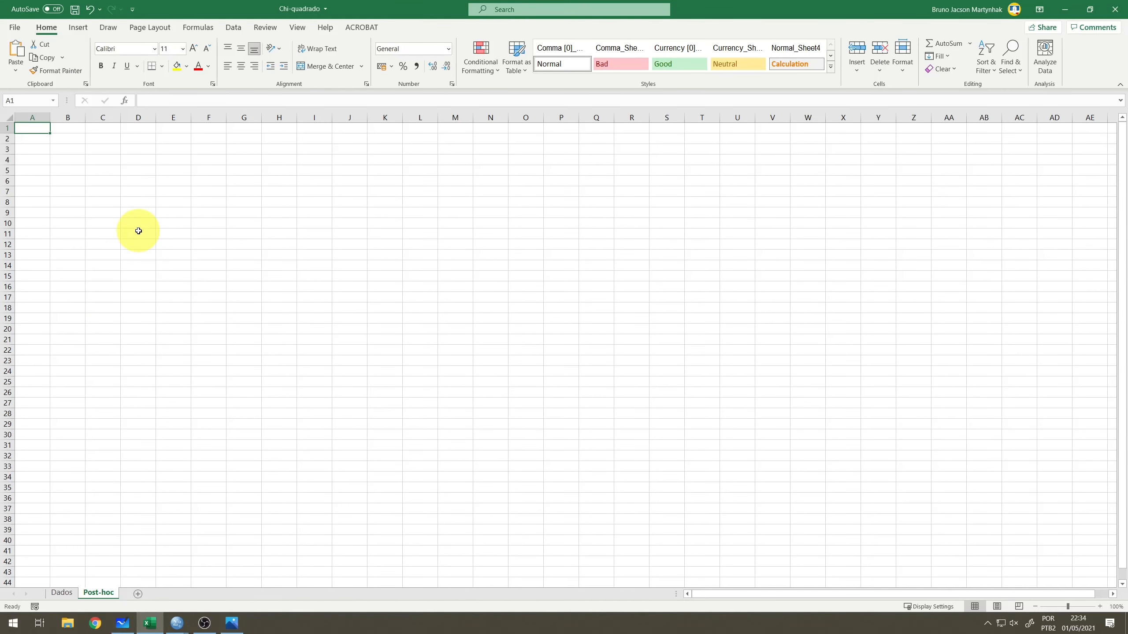
pyautogui.scroll(3, 191, 156)
pyautogui.scroll(1, 95, 147)
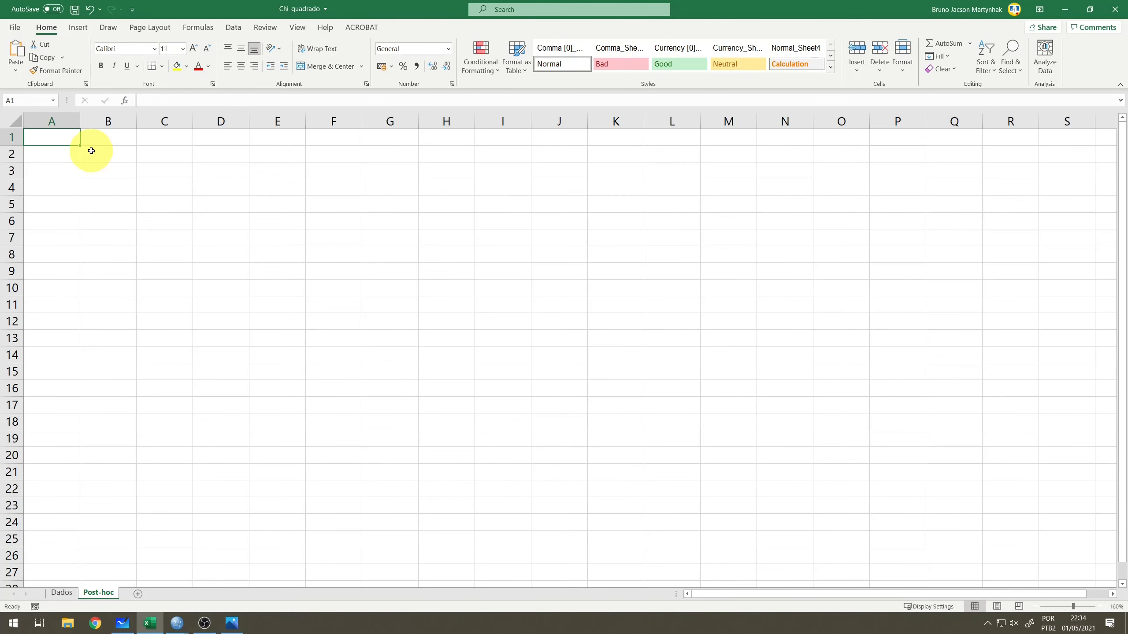
pyautogui.write('Cor')
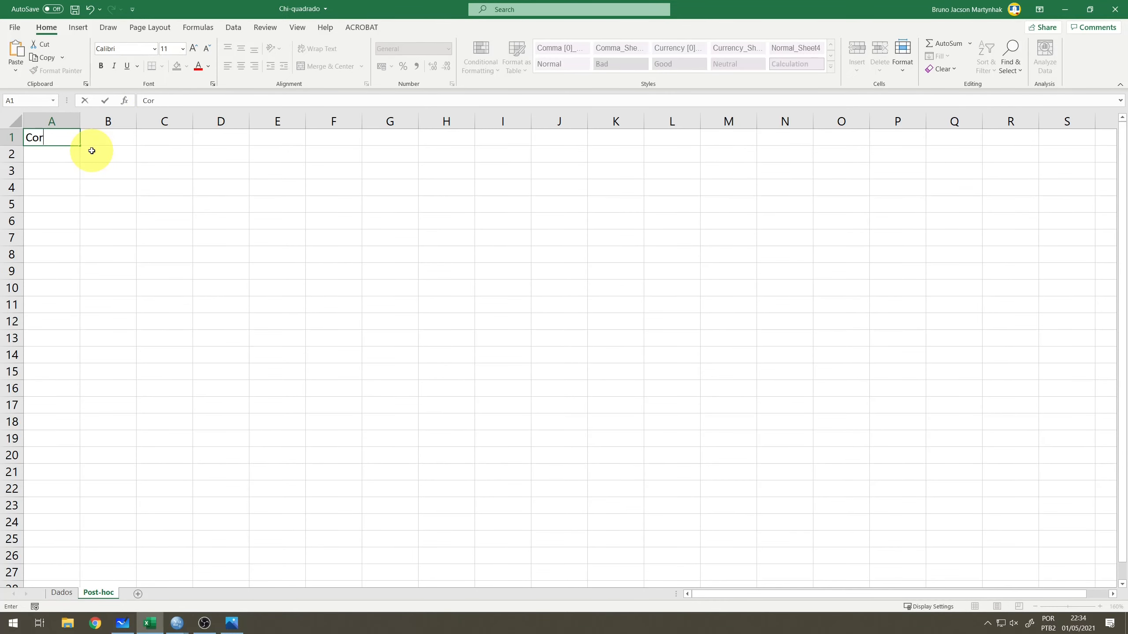
pyautogui.write('reção de Bonferroni')
pyautogui.press('Return')
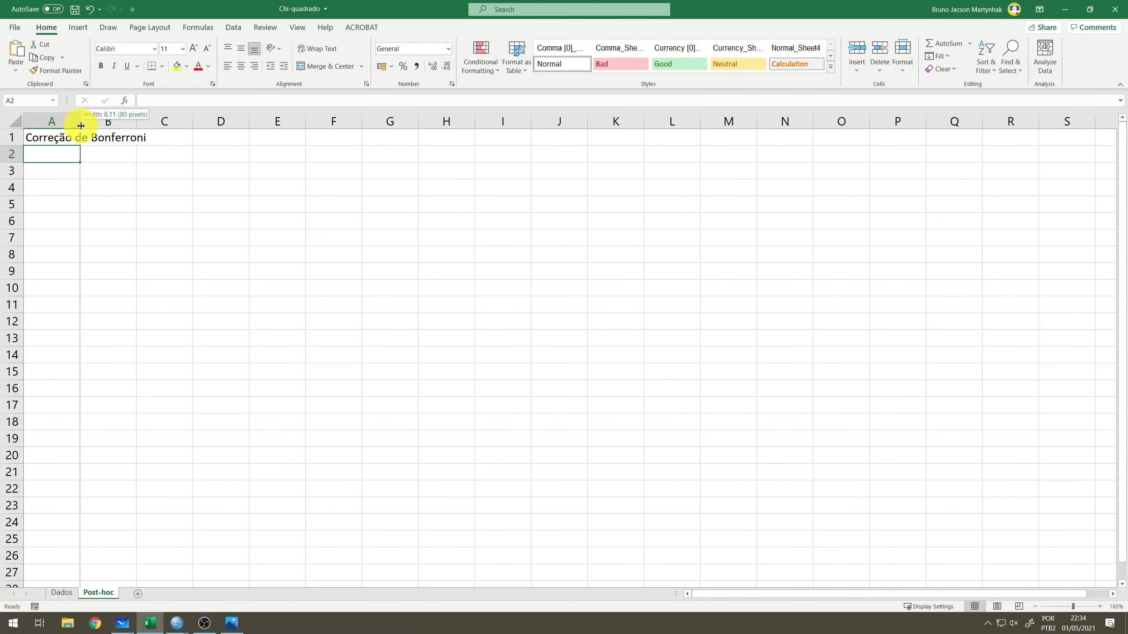
pyautogui.doubleClick(81, 121)
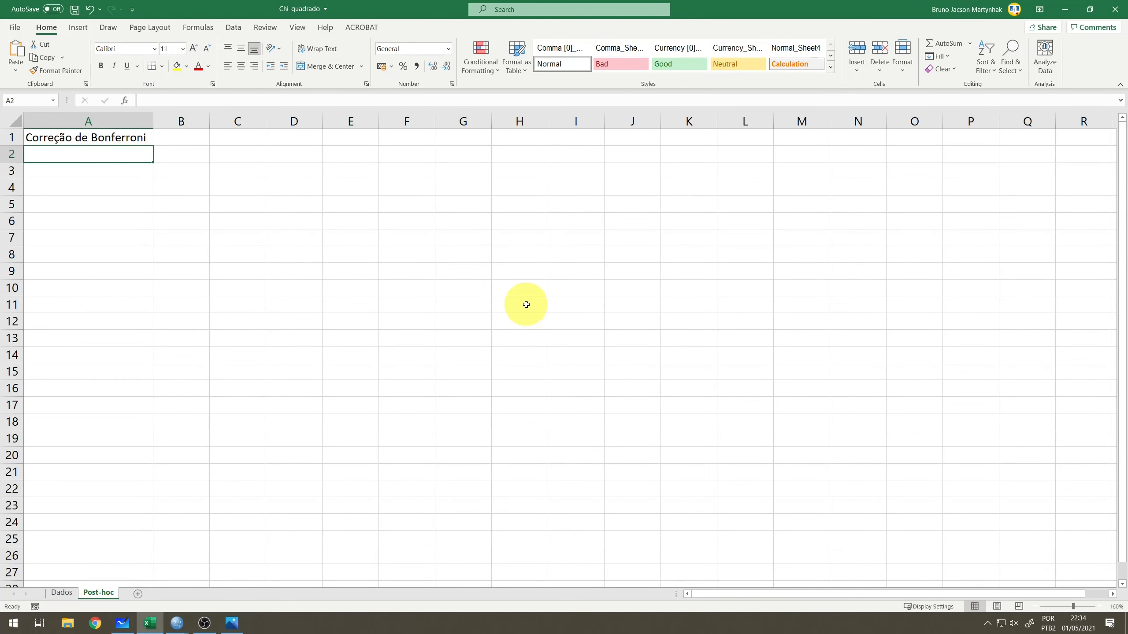
# Step: Enter "alpha = 0.05 / número de comparações" in cell A2 and widen column A to fit it
pyautogui.write('alpha')
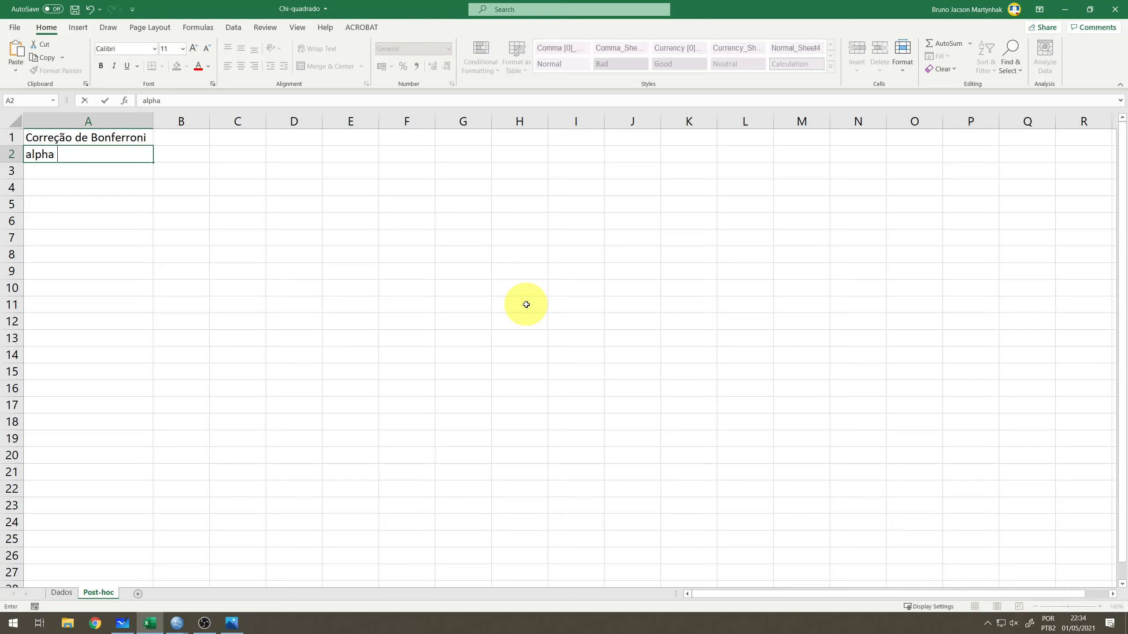
pyautogui.write('= 0.05 / número de com')
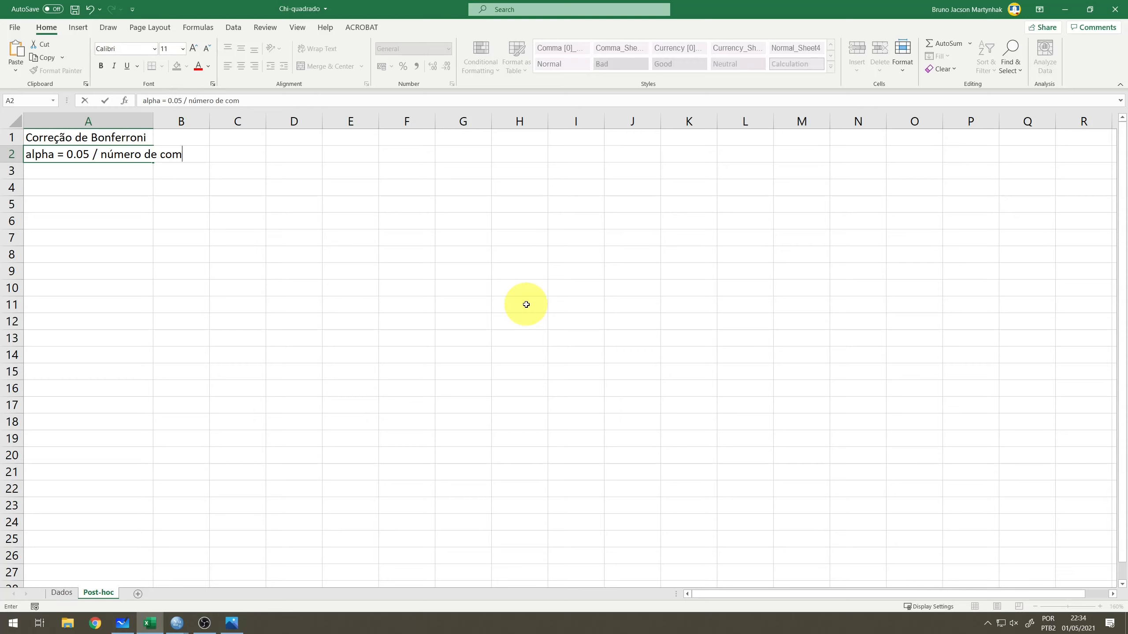
pyautogui.write('parações')
pyautogui.press('Return')
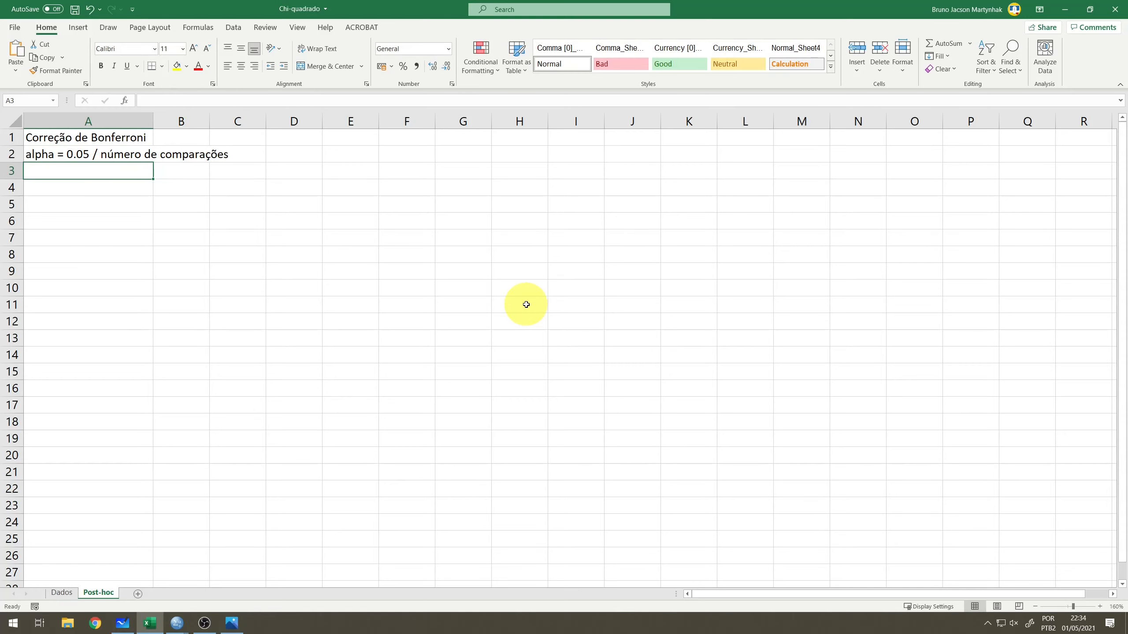
pyautogui.doubleClick(154, 124)
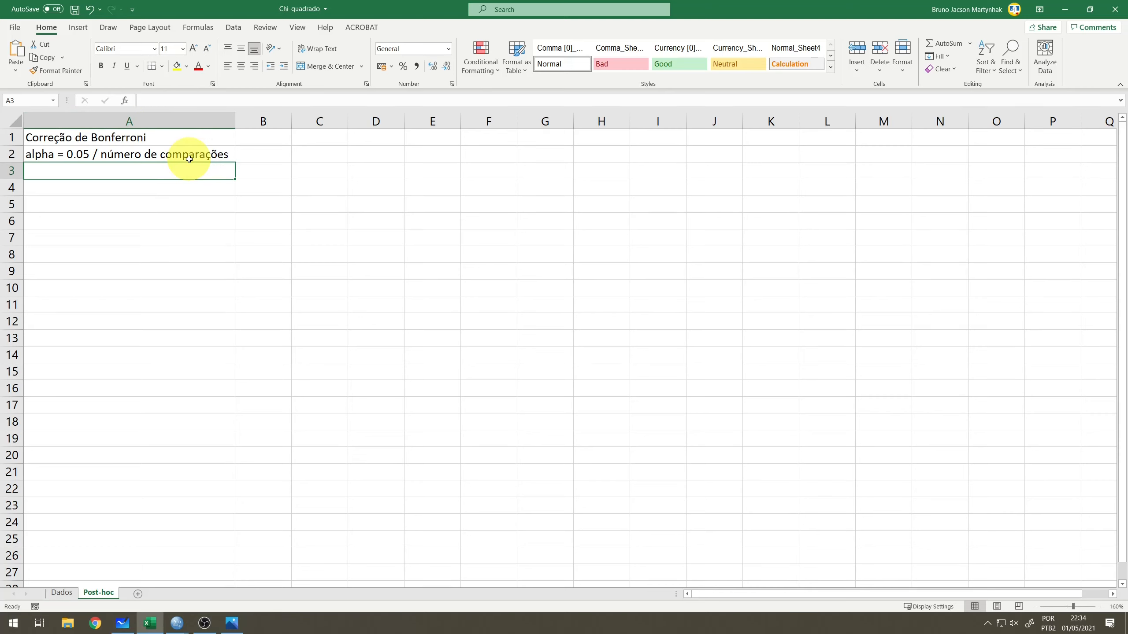
# Step: Copy the Cronotipo * Diagnóstico crosstabulation from the SPSS output and paste it into Excel's Post-hoc sheet at cell C2
pyautogui.moveTo(176, 622)
pyautogui.click(228, 587)
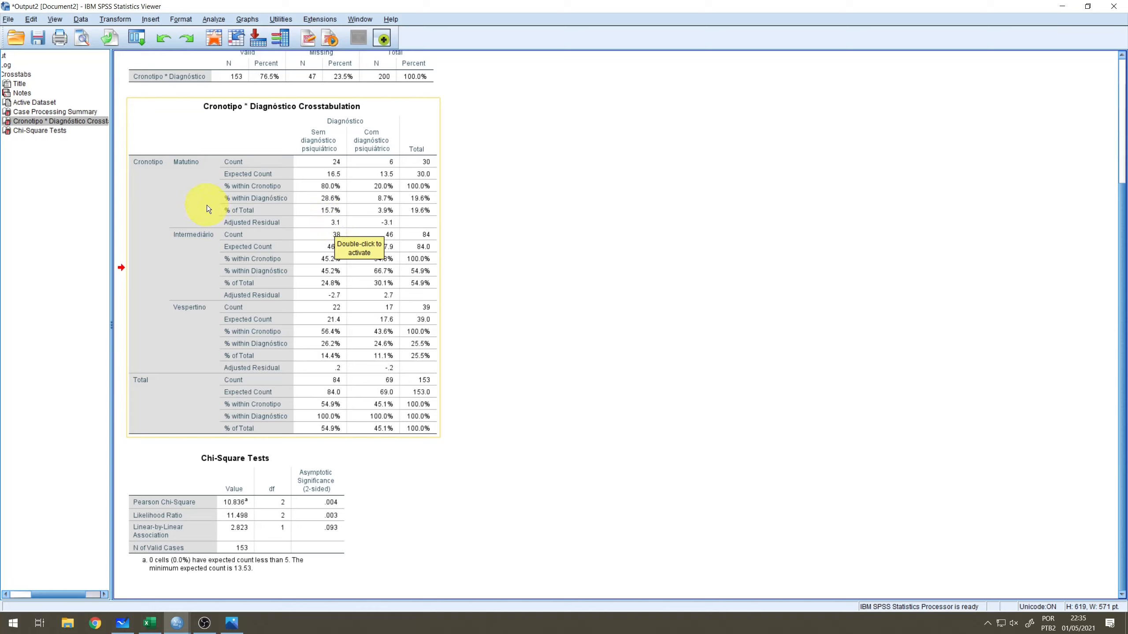
pyautogui.rightClick(194, 202)
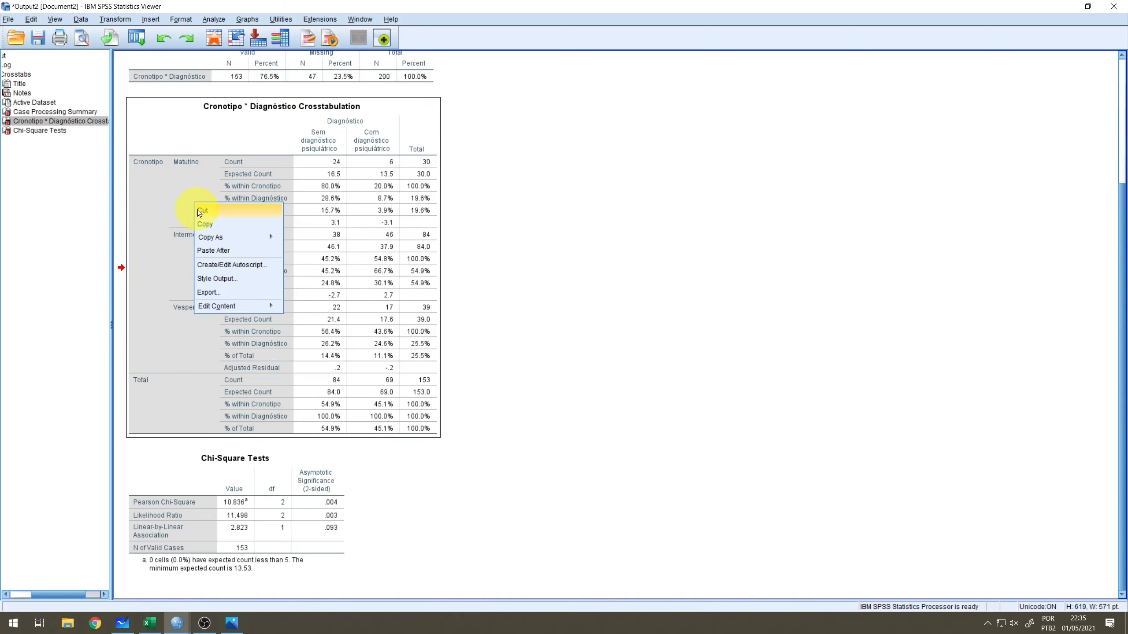
pyautogui.click(204, 223)
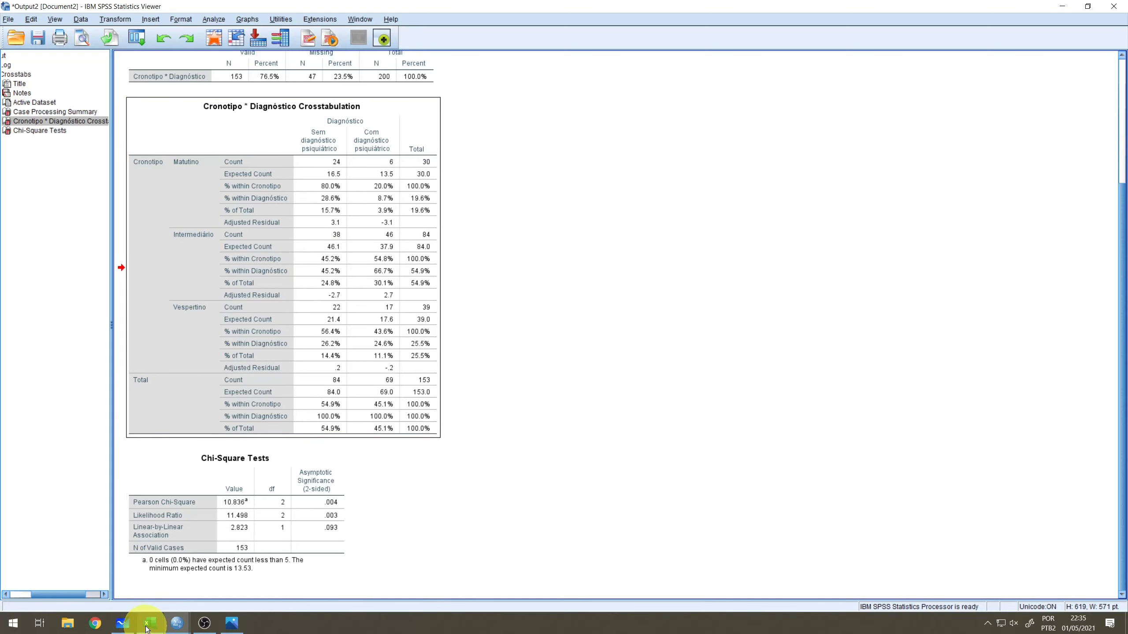
pyautogui.click(149, 623)
pyautogui.click(320, 172)
pyautogui.click(332, 155)
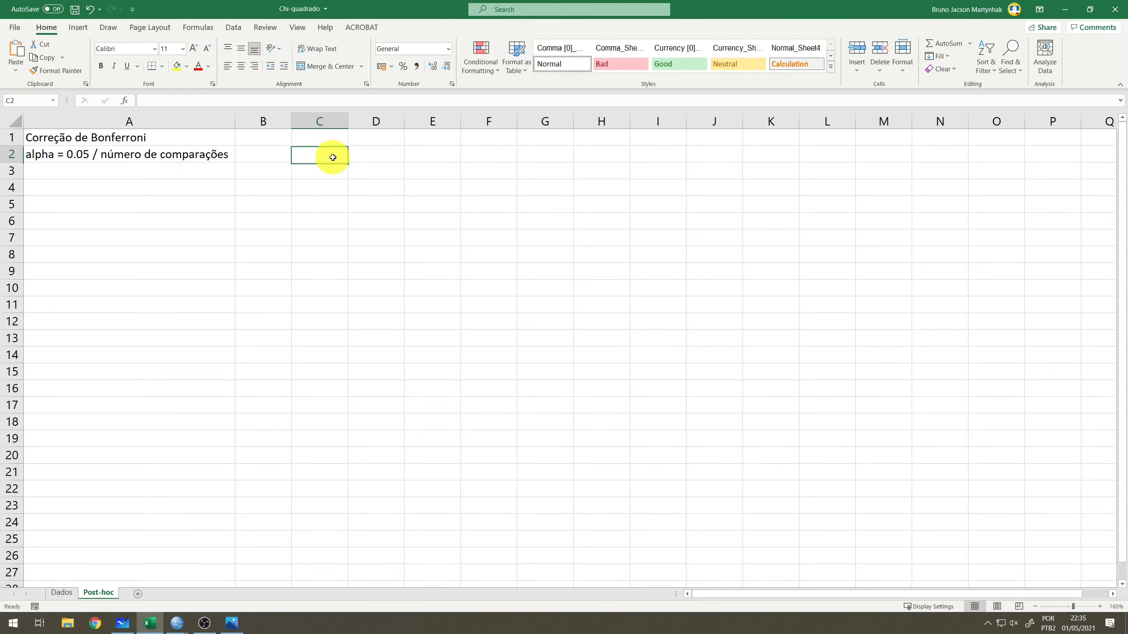
pyautogui.hotkey('ctrl', 'v')
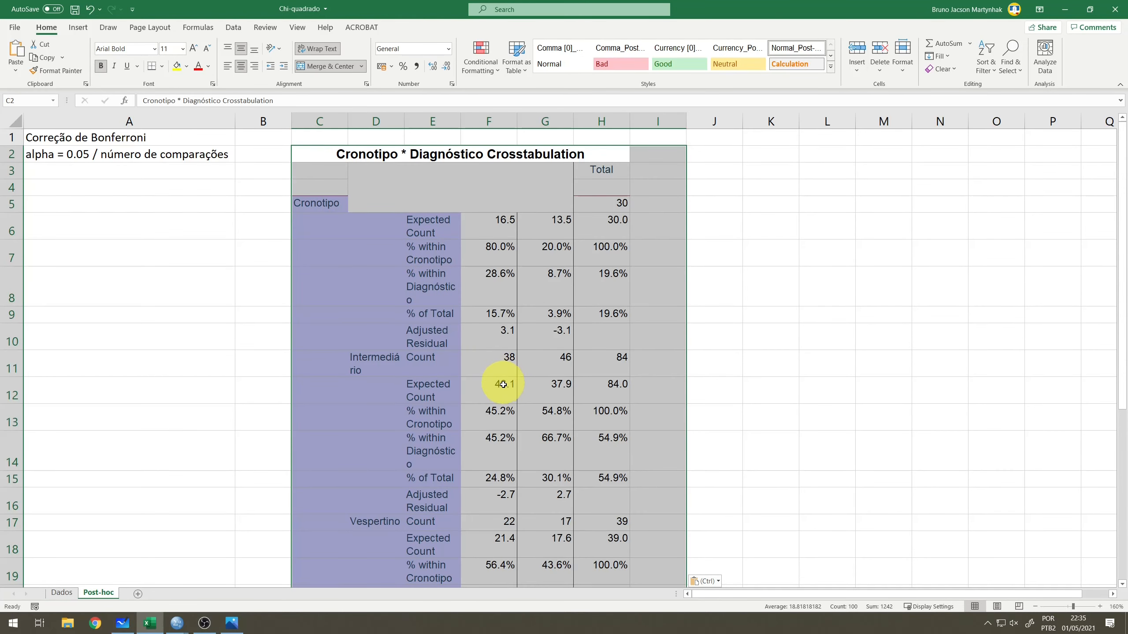
pyautogui.click(502, 341)
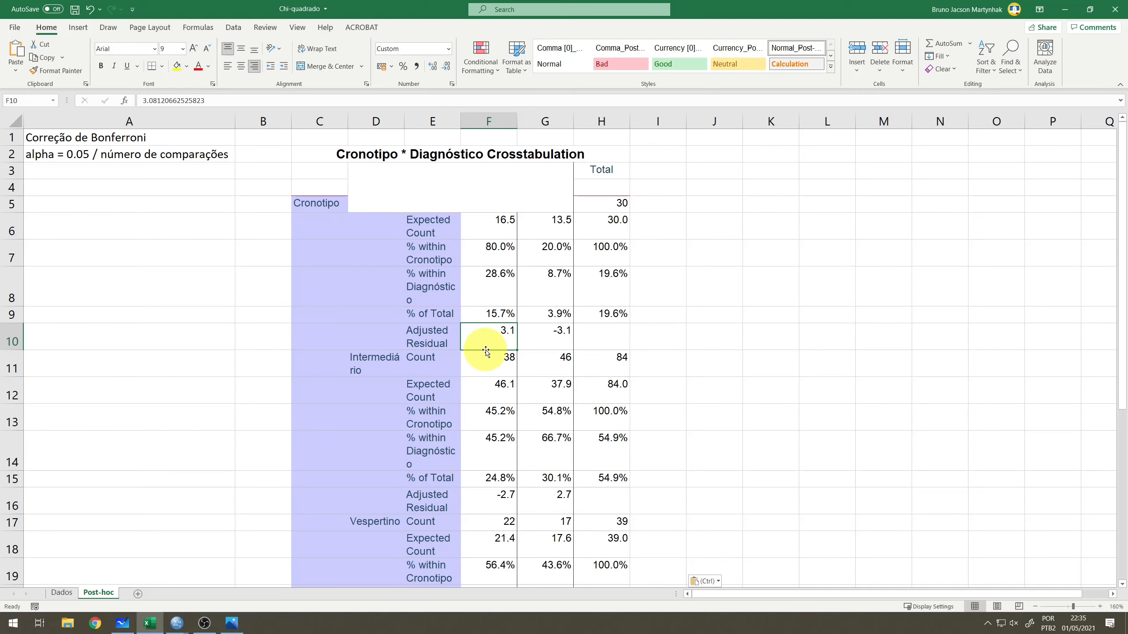
# Step: Paste a second copy of the crosstabulation at cell J2 using the destination formatting
pyautogui.click(712, 153)
pyautogui.rightClick(713, 154)
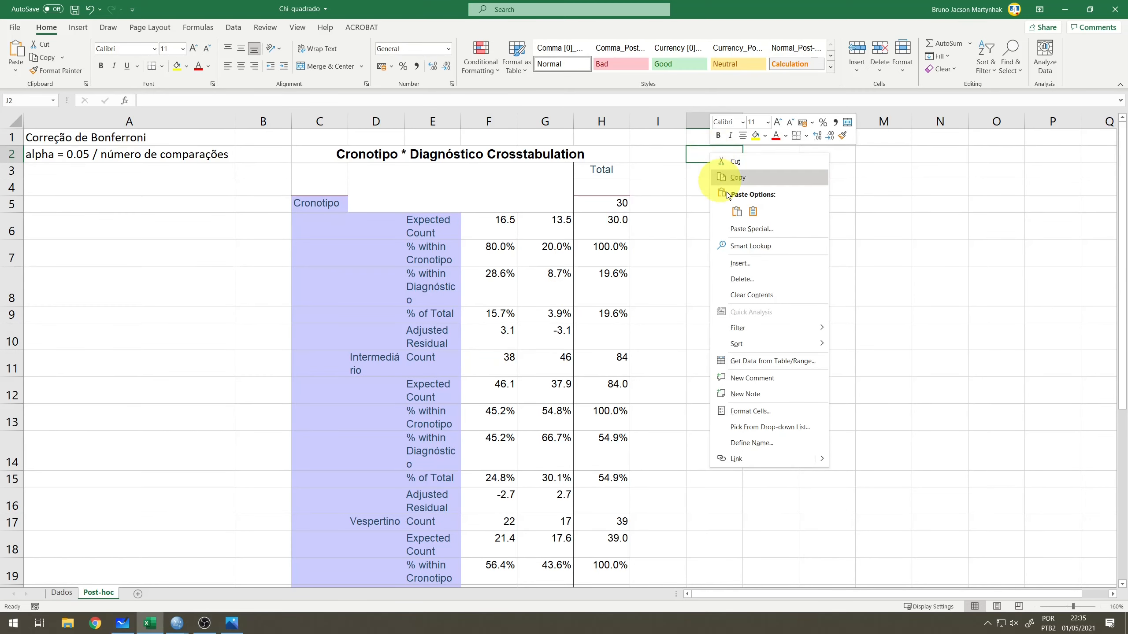
pyautogui.click(750, 211)
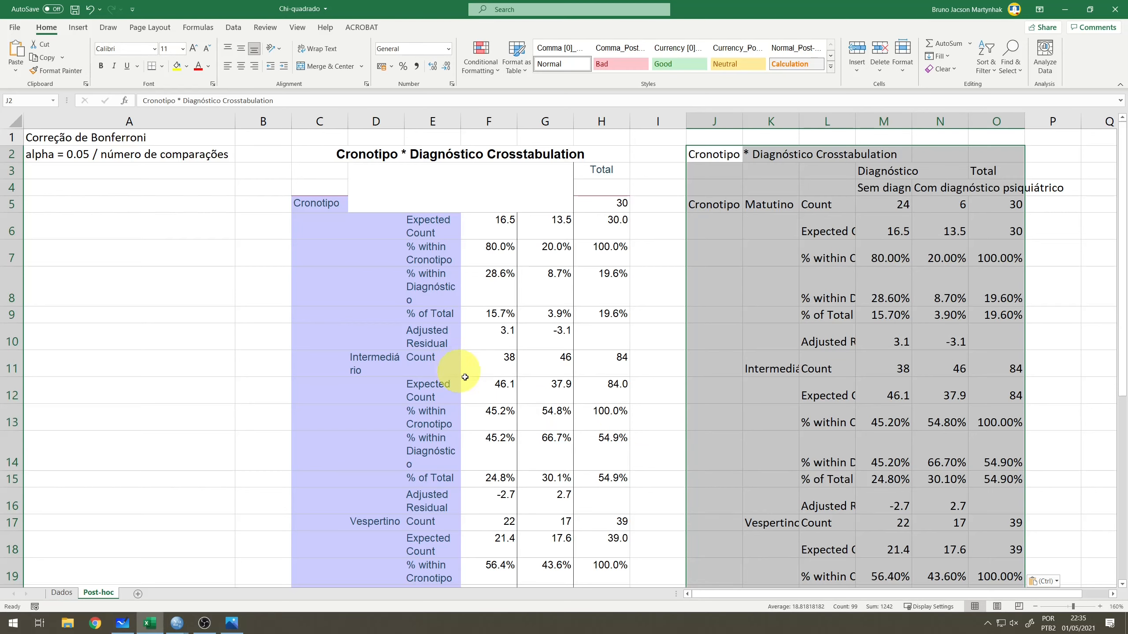
# Step: Set the height of all worksheet rows first to 10 and then to 15
pyautogui.click(7, 121)
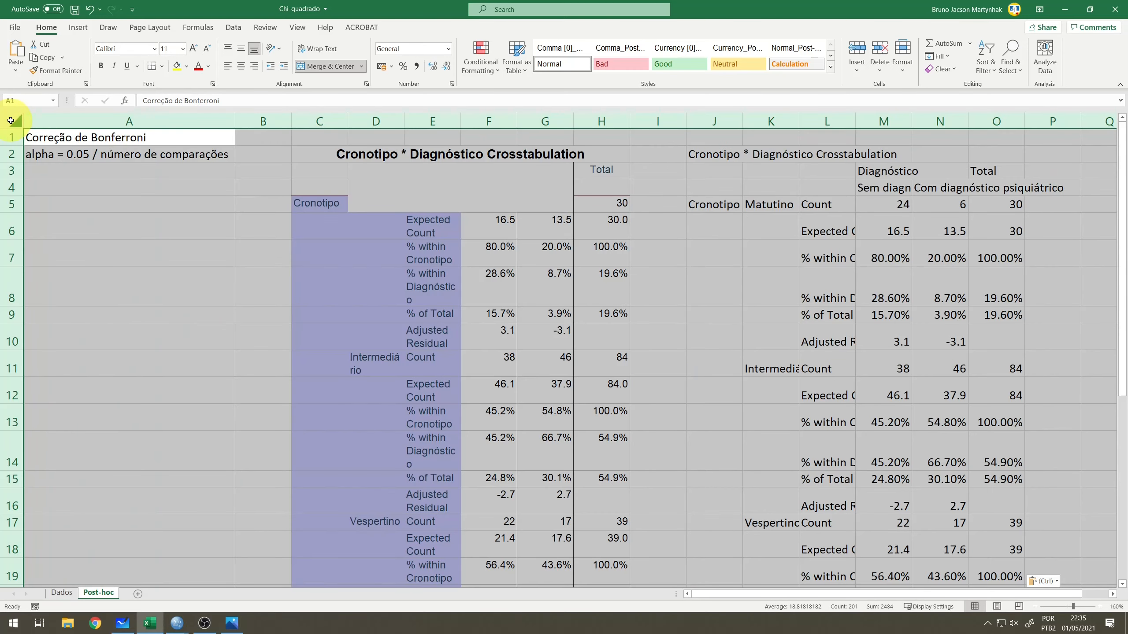
pyautogui.rightClick(12, 230)
pyautogui.click(66, 384)
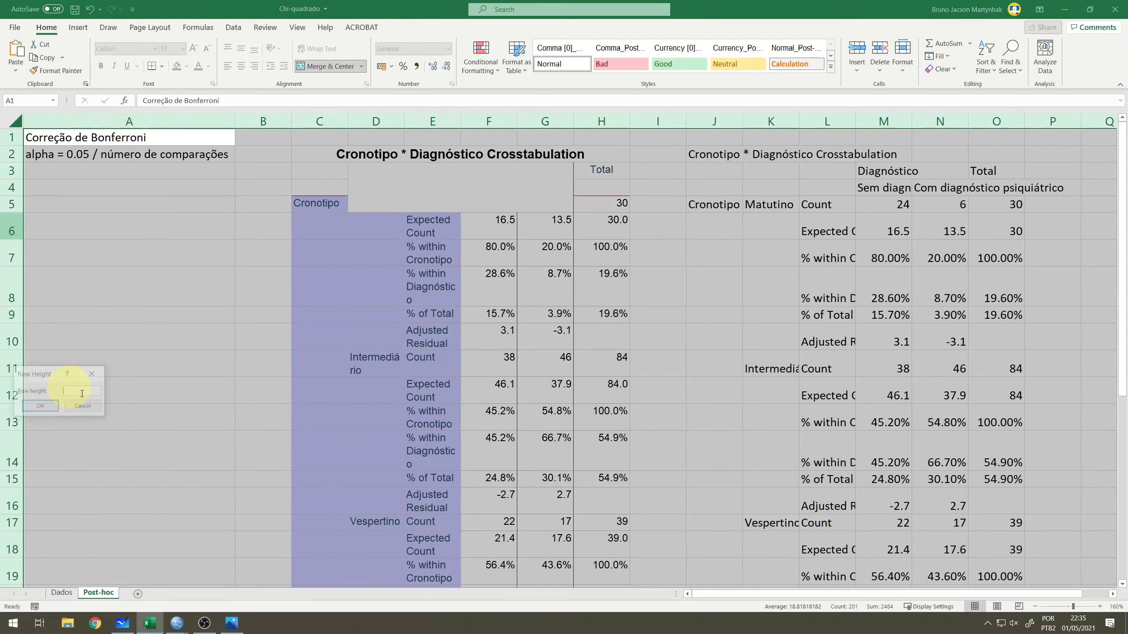
pyautogui.write('10')
pyautogui.press('Return')
pyautogui.rightClick(13, 204)
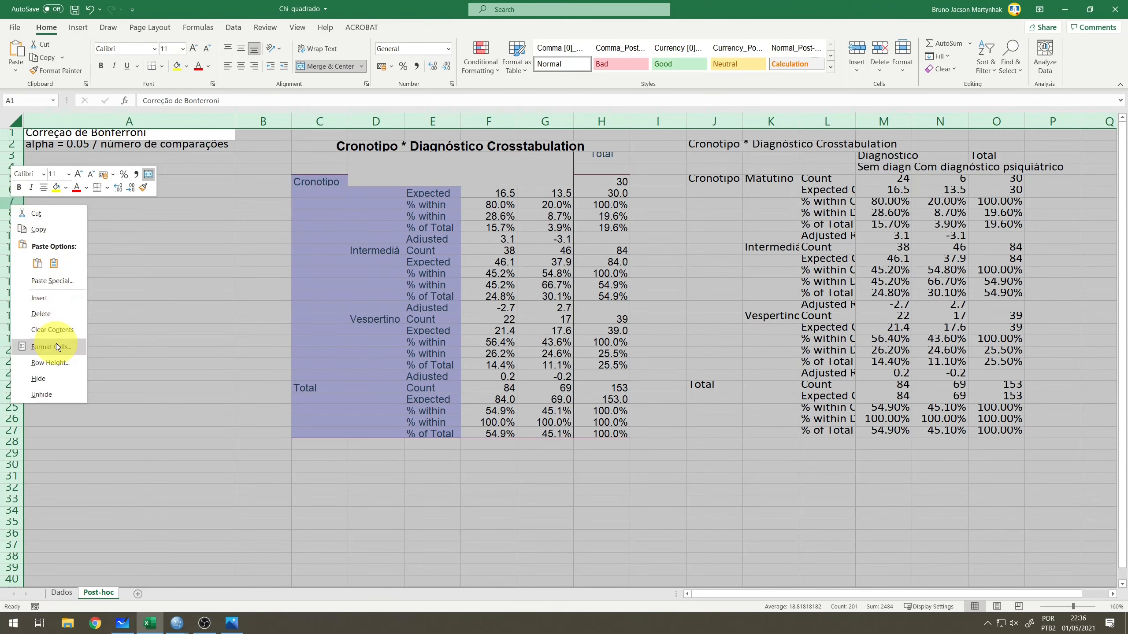
pyautogui.click(53, 362)
pyautogui.write('15')
pyautogui.press('Return')
pyautogui.click(182, 403)
# Step: Fit the widths of columns E and D to the statistic and chronotype labels
pyautogui.doubleClick(460, 122)
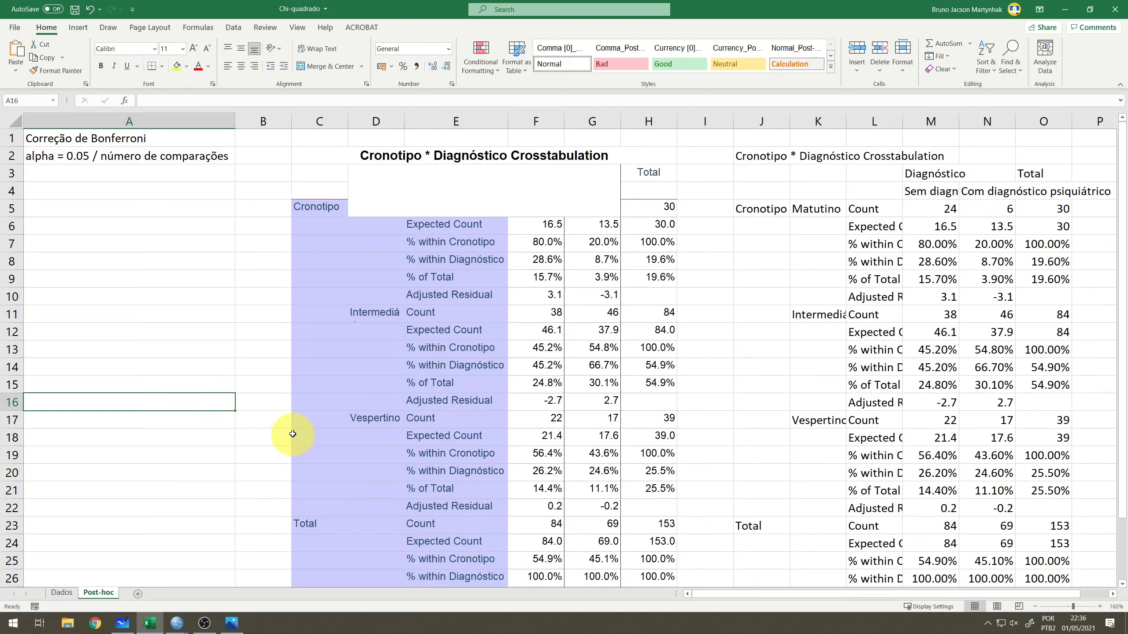
pyautogui.click(258, 311)
pyautogui.doubleClick(404, 121)
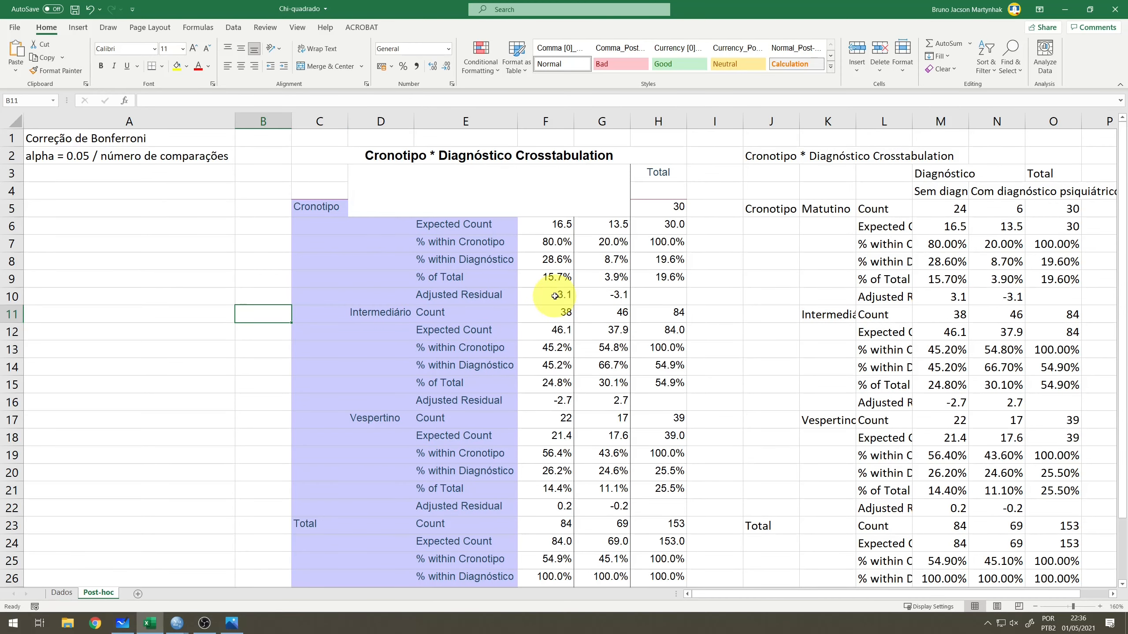
# Step: Unmerge the blank header block at D3, copy the two diagnosis headings from the second table into F4:G4, and fit their columns
pyautogui.click(544, 203)
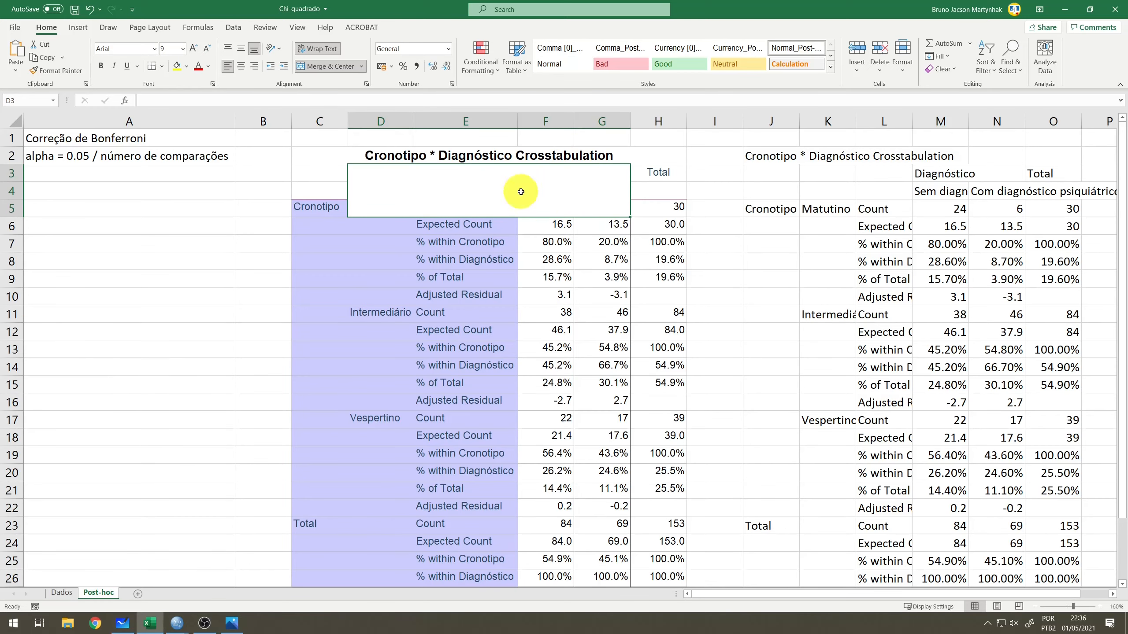
pyautogui.click(933, 195)
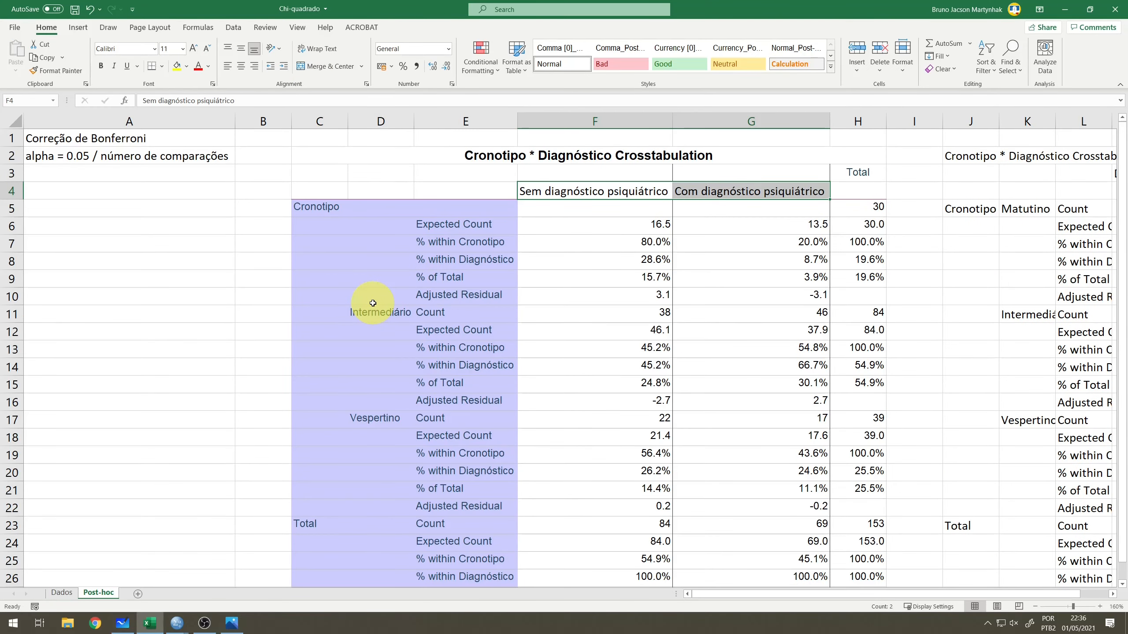
# Step: Insert blank rows at row 11 and row 18, directly above the Intermediário and Vespertino blocks
pyautogui.rightClick(17, 314)
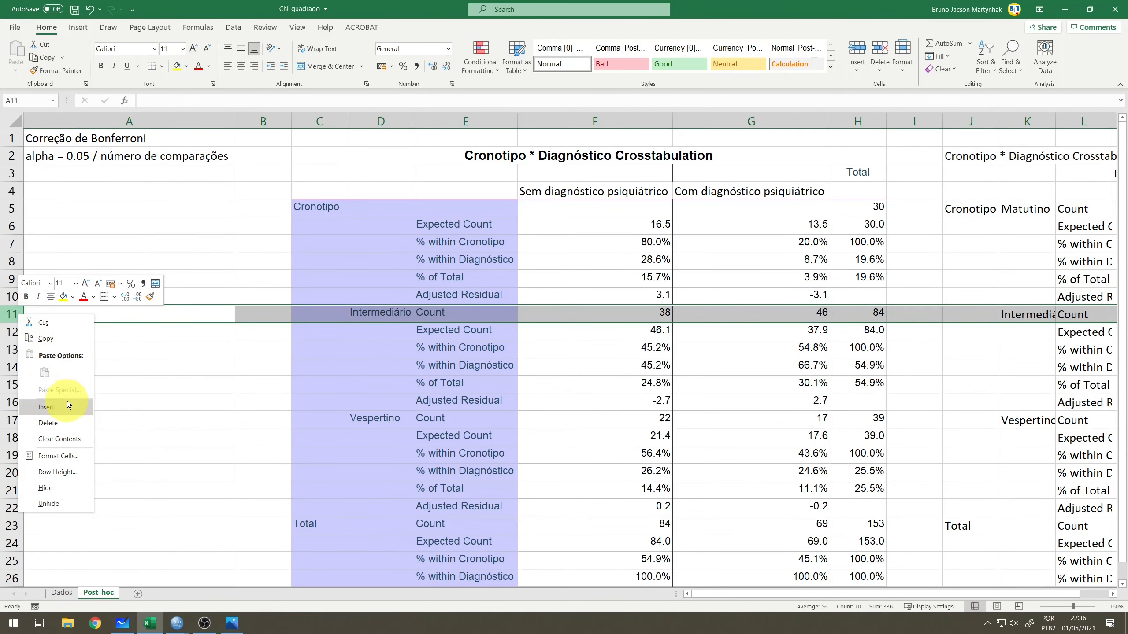
pyautogui.click(69, 416)
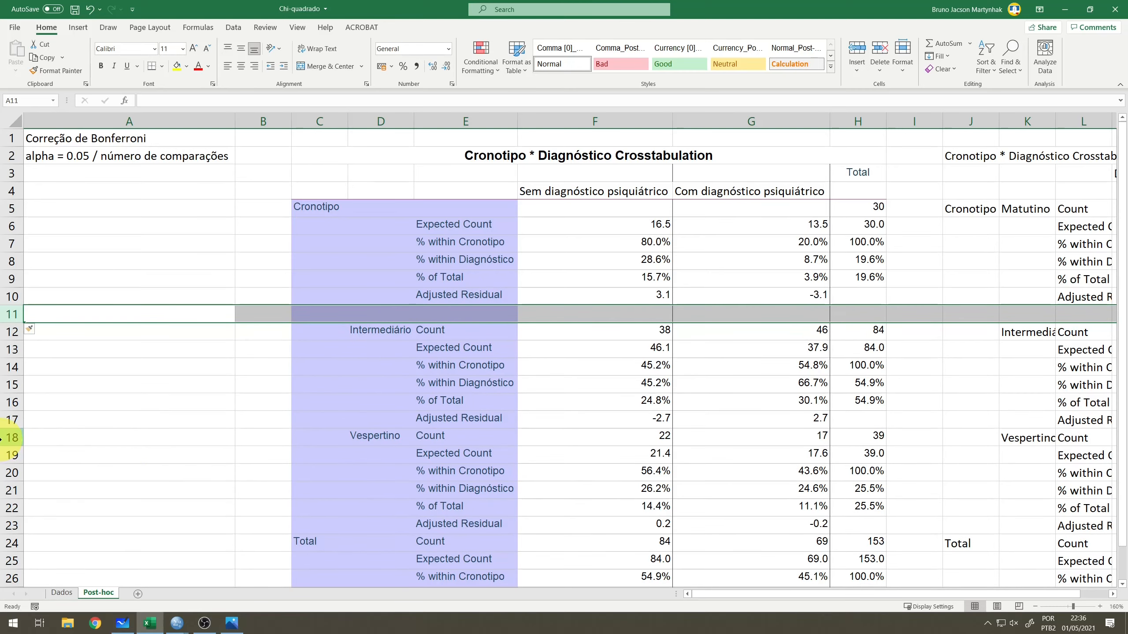
pyautogui.rightClick(11, 437)
pyautogui.click(39, 333)
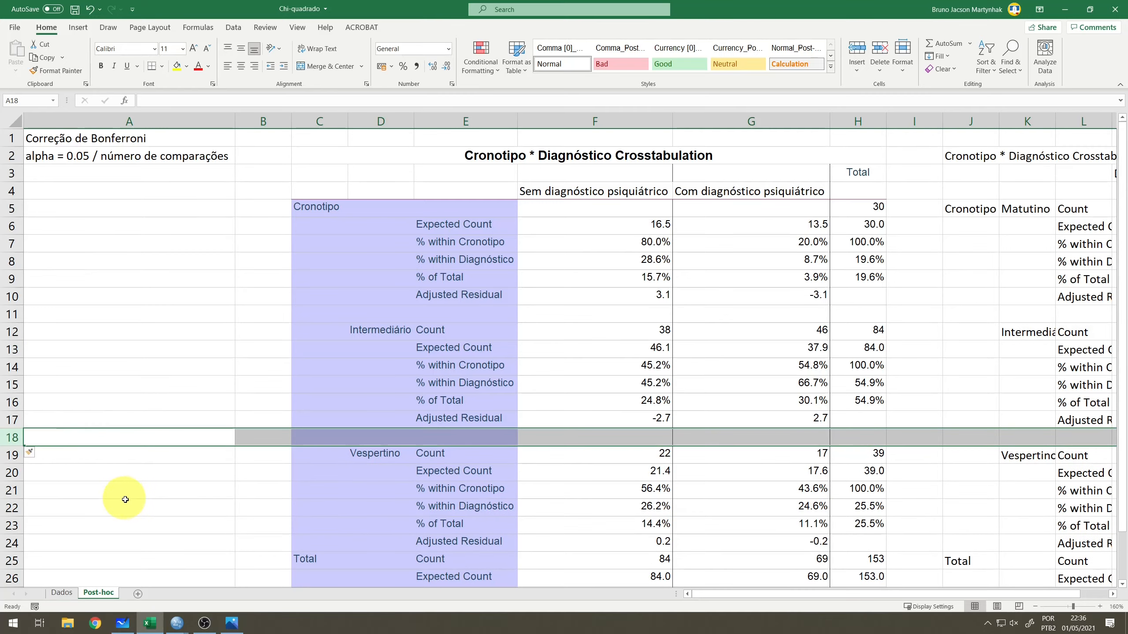
# Step: Insert a blank row at row 24, above the Vespertino Adjusted Residual row
pyautogui.scroll(-3, 118, 467)
pyautogui.rightClick(13, 386)
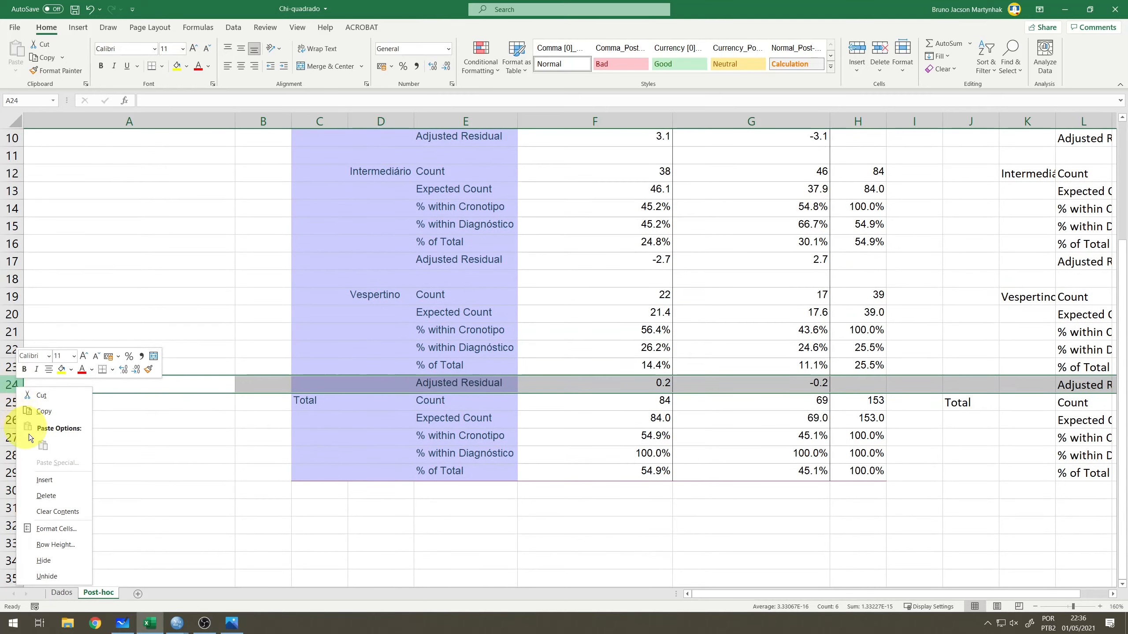
pyautogui.click(56, 479)
# Step: Enter =CHISQ.DIST.RT(F10^2,1) in F11 to compute the p-value of the first adjusted residual
pyautogui.scroll(1, 467, 355)
pyautogui.scroll(3, 467, 356)
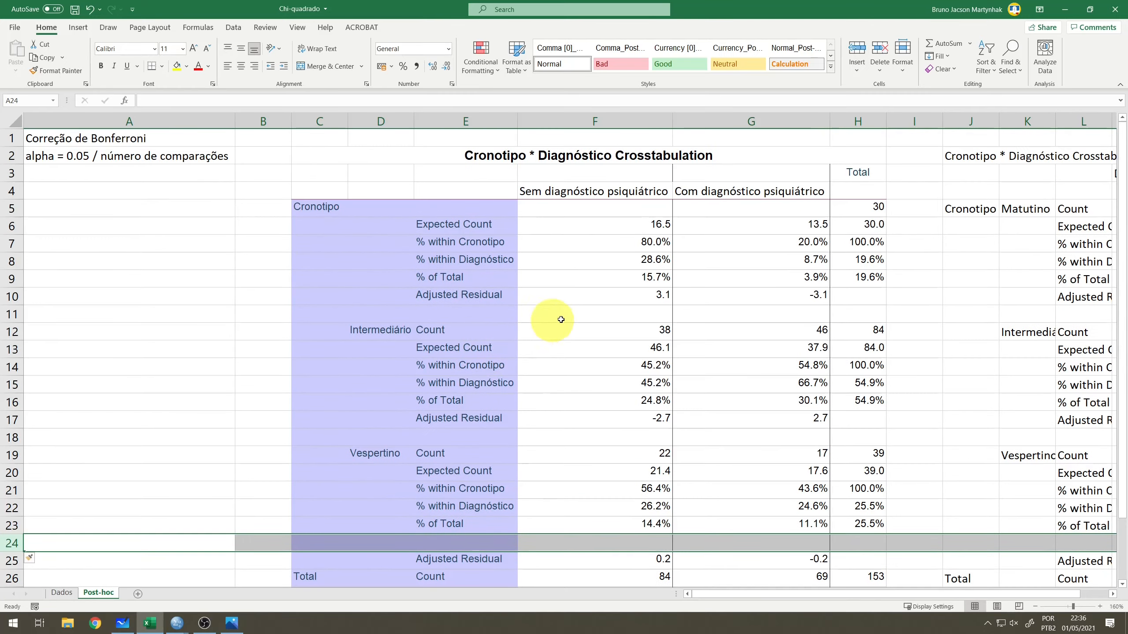
pyautogui.click(621, 315)
pyautogui.write('=')
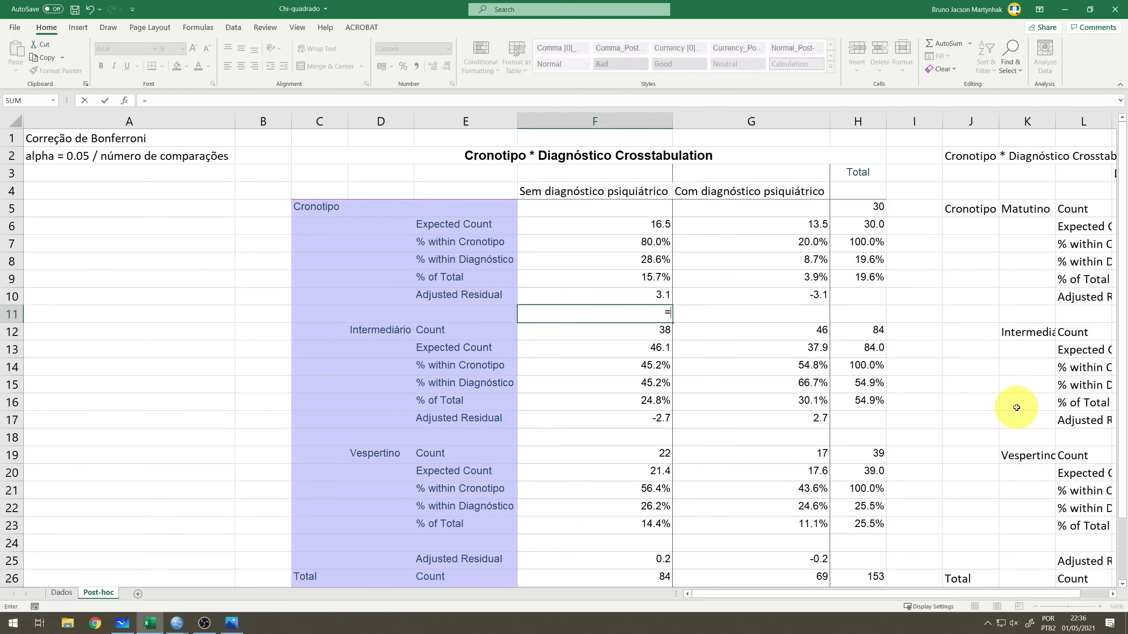
pyautogui.write('CHI')
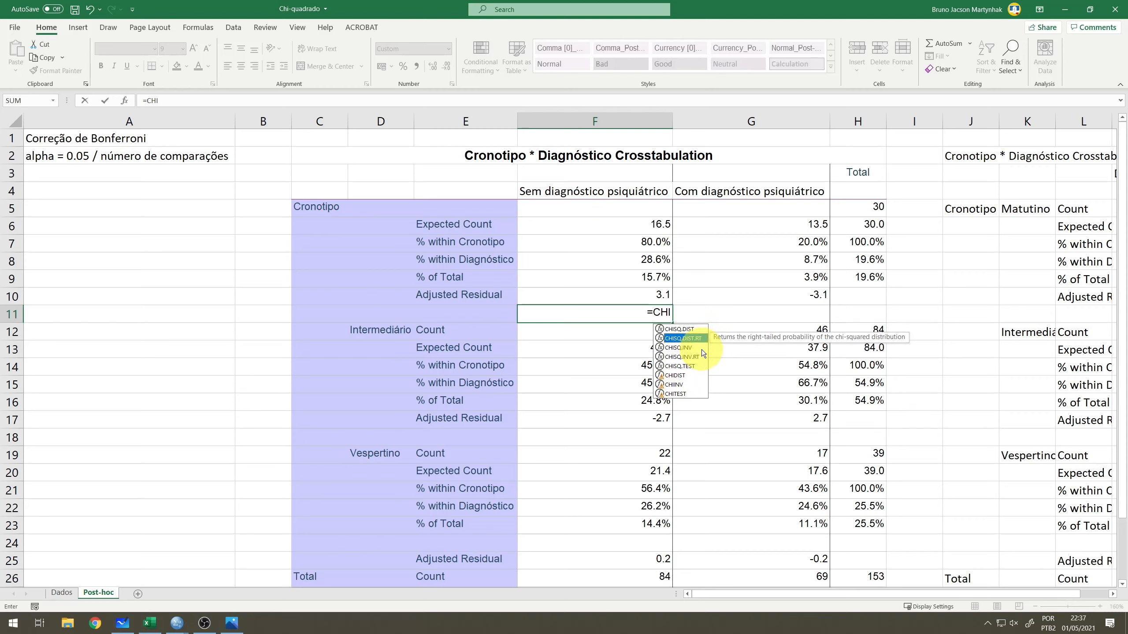
pyautogui.doubleClick(691, 339)
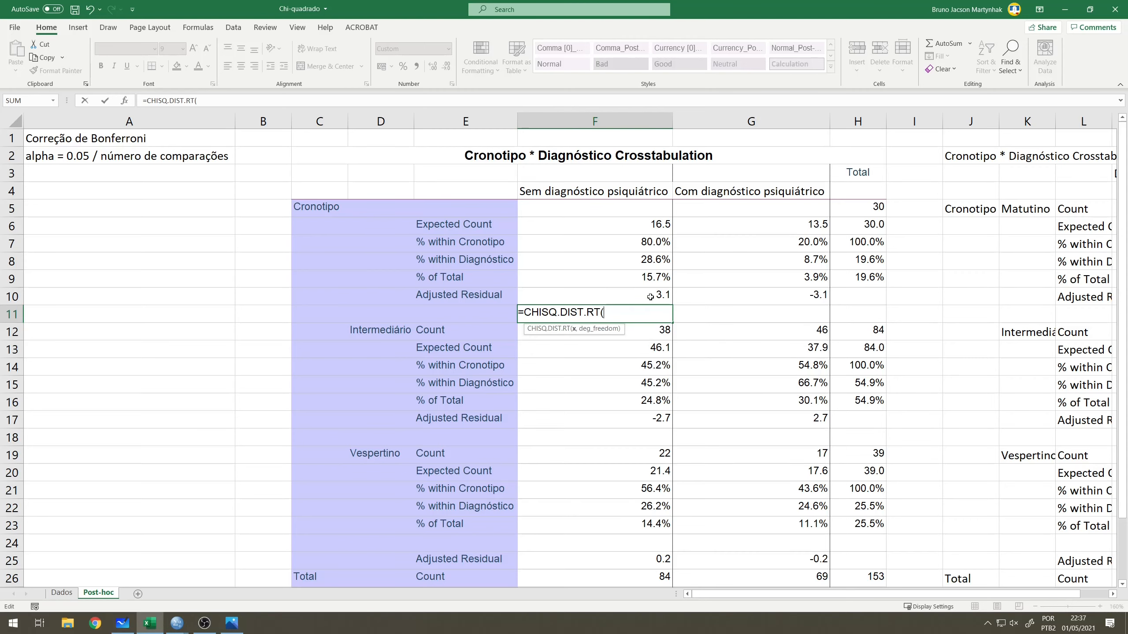
pyautogui.click(650, 297)
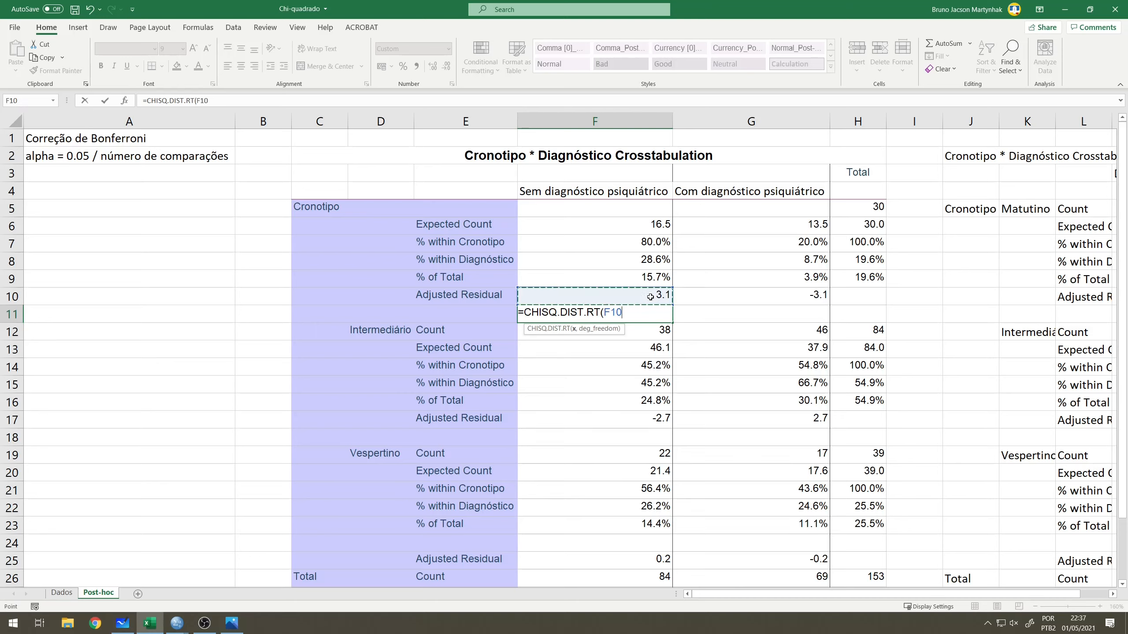
pyautogui.write('^2,1')
pyautogui.scroll(-1, 670, 296)
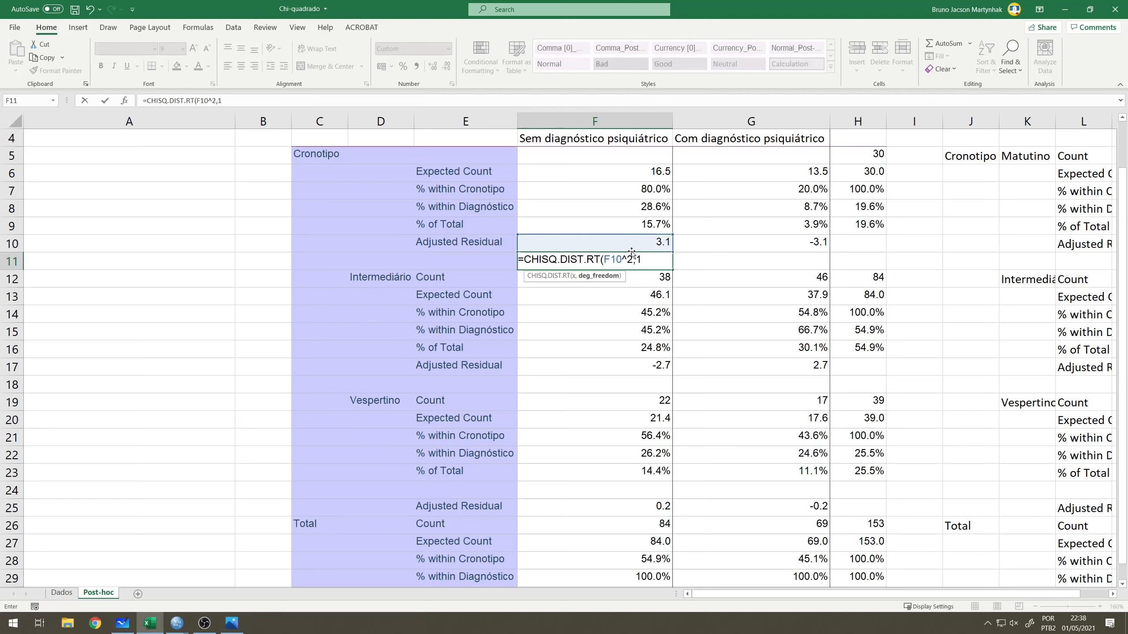
pyautogui.press('Return')
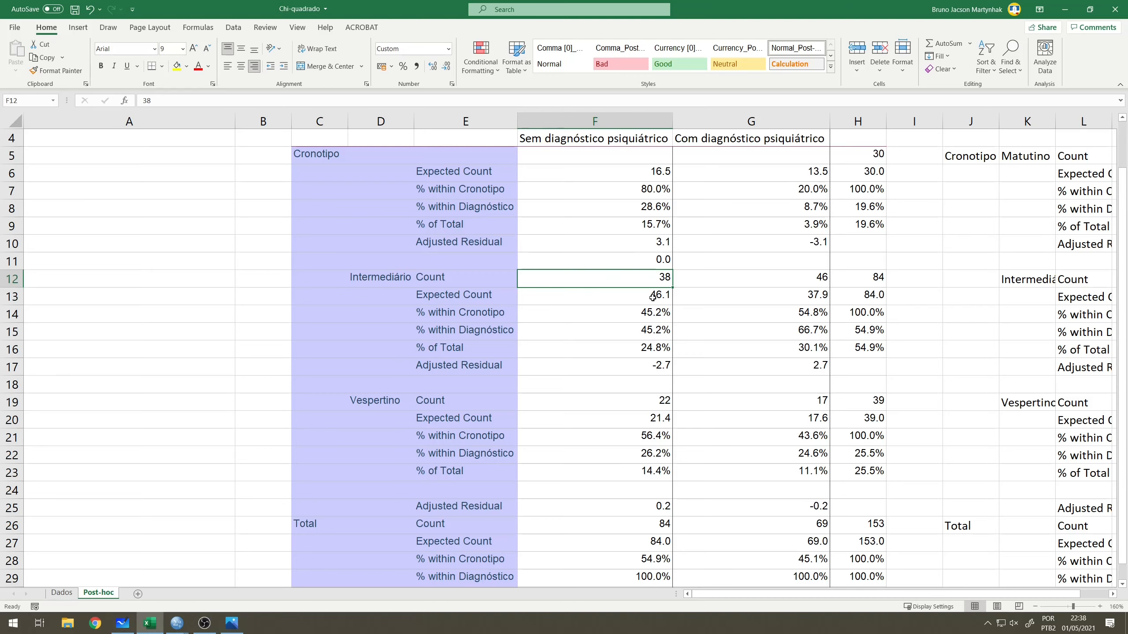
# Step: Display the p-value in F11 with nine decimal places and fill its formula across to G11
pyautogui.click(661, 262)
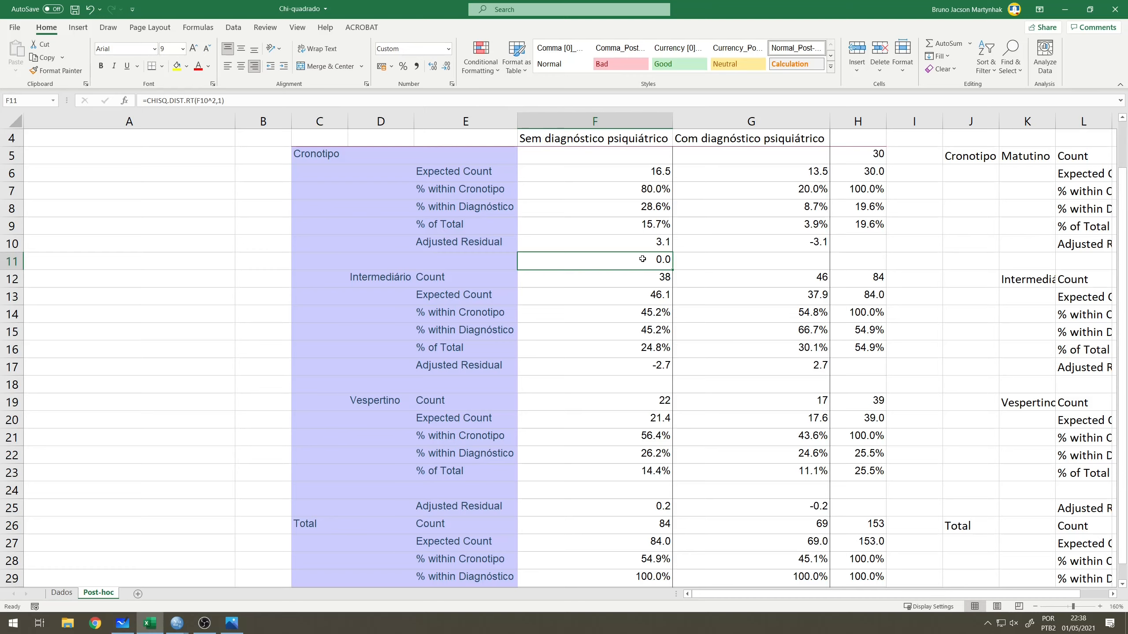
pyautogui.click(661, 243)
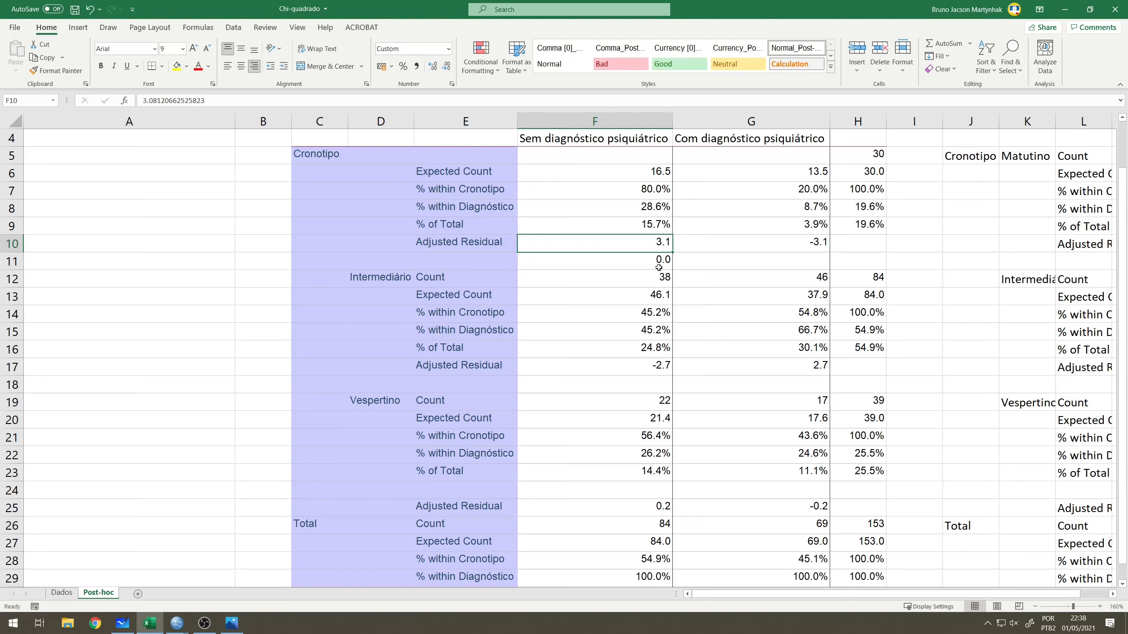
pyautogui.click(661, 261)
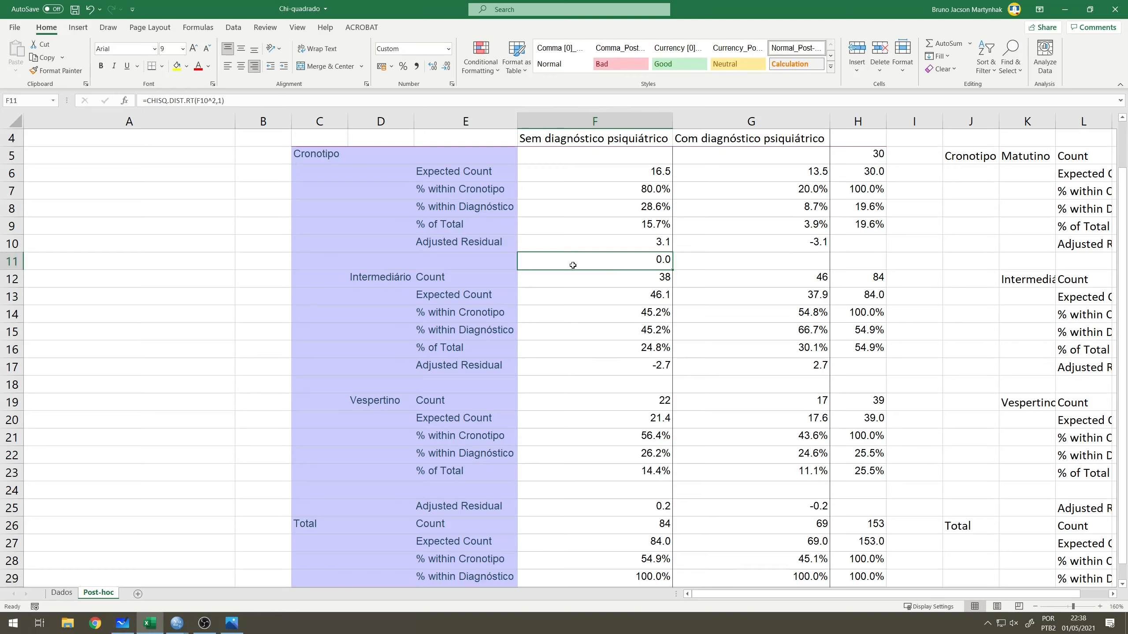
pyautogui.click(447, 67)
pyautogui.click(435, 67)
pyautogui.click(435, 68)
pyautogui.click(436, 68)
pyautogui.click(436, 69)
pyautogui.click(435, 68)
pyautogui.click(435, 68)
pyautogui.click(435, 68)
pyautogui.click(436, 68)
pyautogui.click(435, 68)
pyautogui.moveTo(673, 271); pyautogui.dragTo(826, 268)
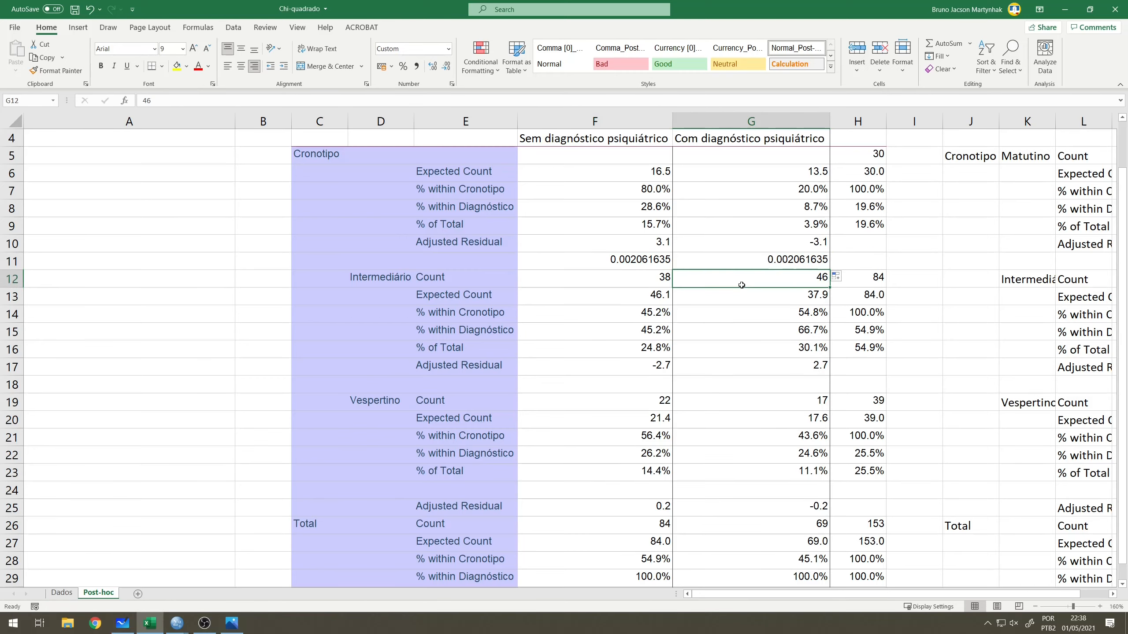
# Step: Copy the p-value formula from F11 into F18 and fill it across to G18 for the Intermediário residuals
pyautogui.click(657, 263)
pyautogui.hotkey('ctrl', 'c')
pyautogui.click(653, 384)
pyautogui.hotkey('ctrl', 'v')
pyautogui.moveTo(673, 394); pyautogui.dragTo(755, 391)
# Step: Delete the misplaced blank row 24 and insert a blank row at row 25, directly above the Total block
pyautogui.scroll(-2, 677, 454)
pyautogui.click(648, 384)
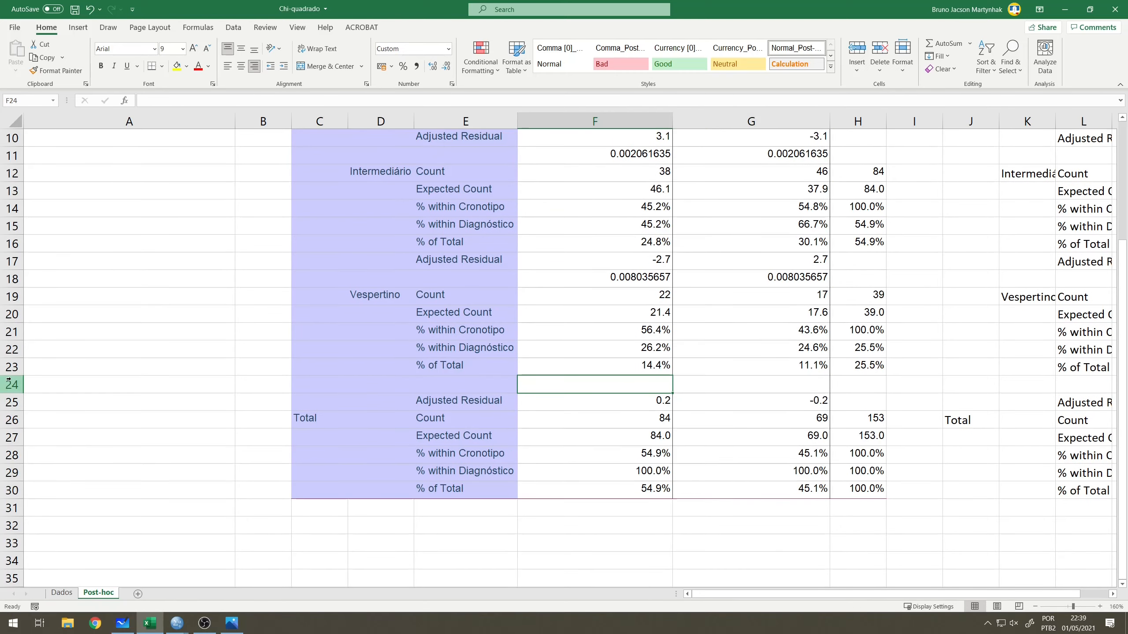
pyautogui.rightClick(13, 387)
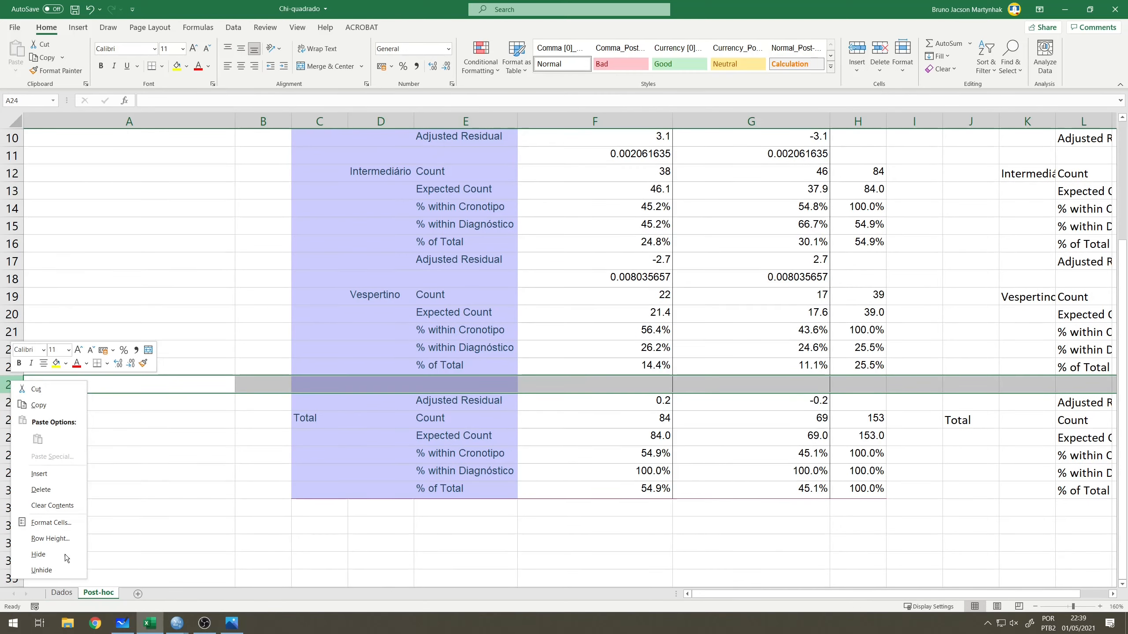
pyautogui.click(50, 491)
pyautogui.rightClick(13, 405)
pyautogui.click(50, 492)
# Step: Copy the p-value formula from F18 into F25 and fill it across to G25 for the Vespertino residuals
pyautogui.click(655, 405)
pyautogui.click(636, 278)
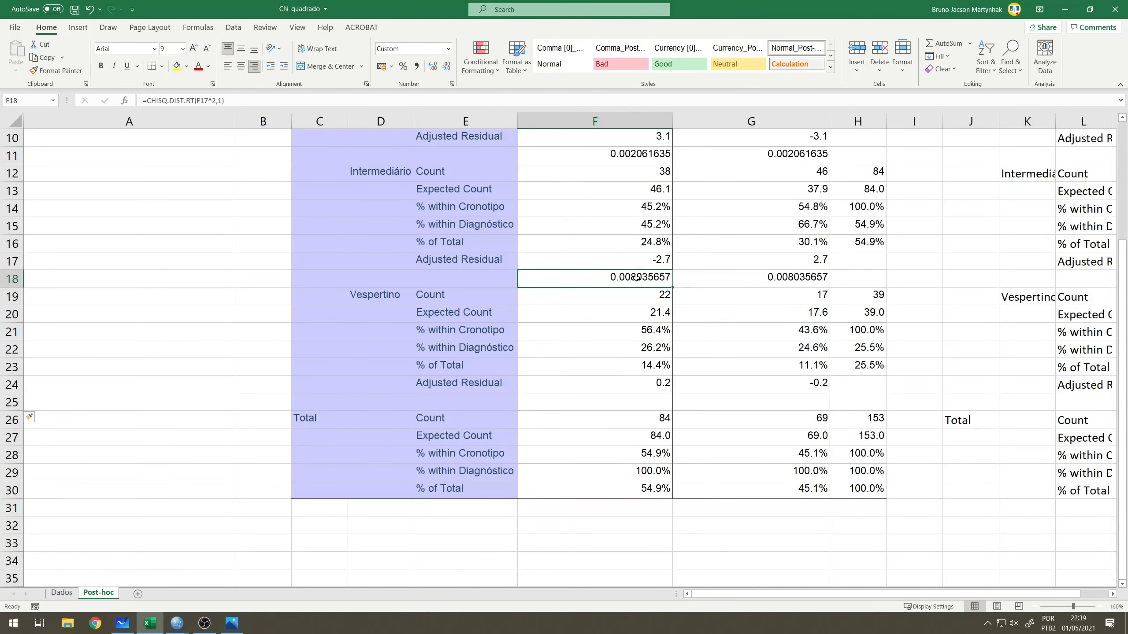
pyautogui.hotkey('ctrl', 'c')
pyautogui.click(657, 403)
pyautogui.hotkey('ctrl', 'v')
pyautogui.moveTo(672, 411); pyautogui.dragTo(782, 427)
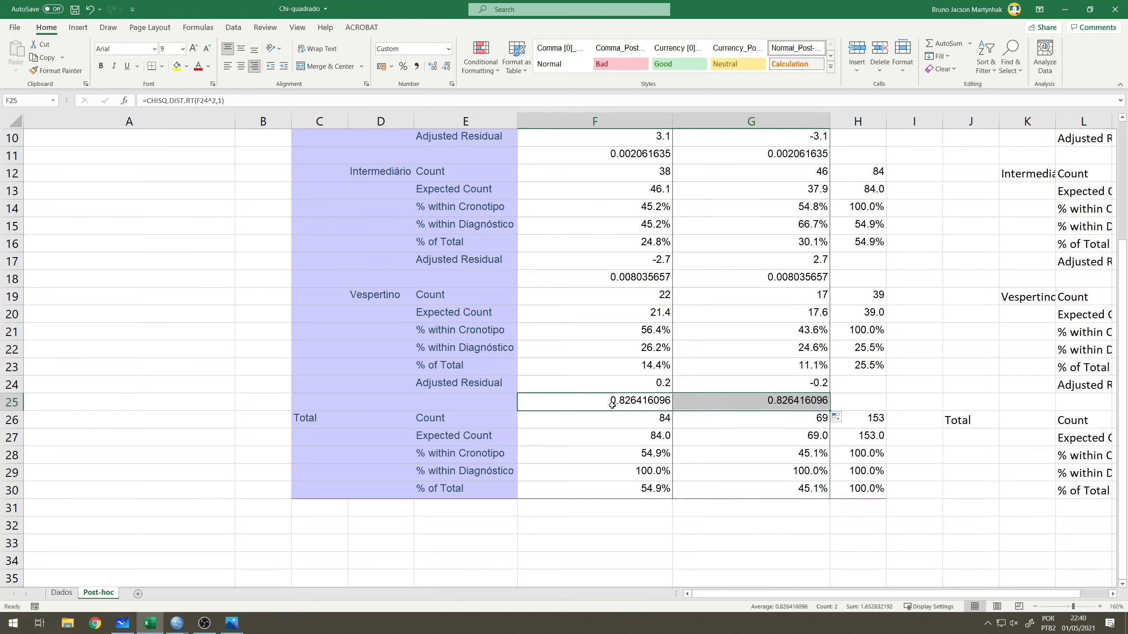
# Step: Calculate the Bonferroni-corrected alpha in A4 with the formula =0.05/6
pyautogui.scroll(1, 637, 434)
pyautogui.click(640, 455)
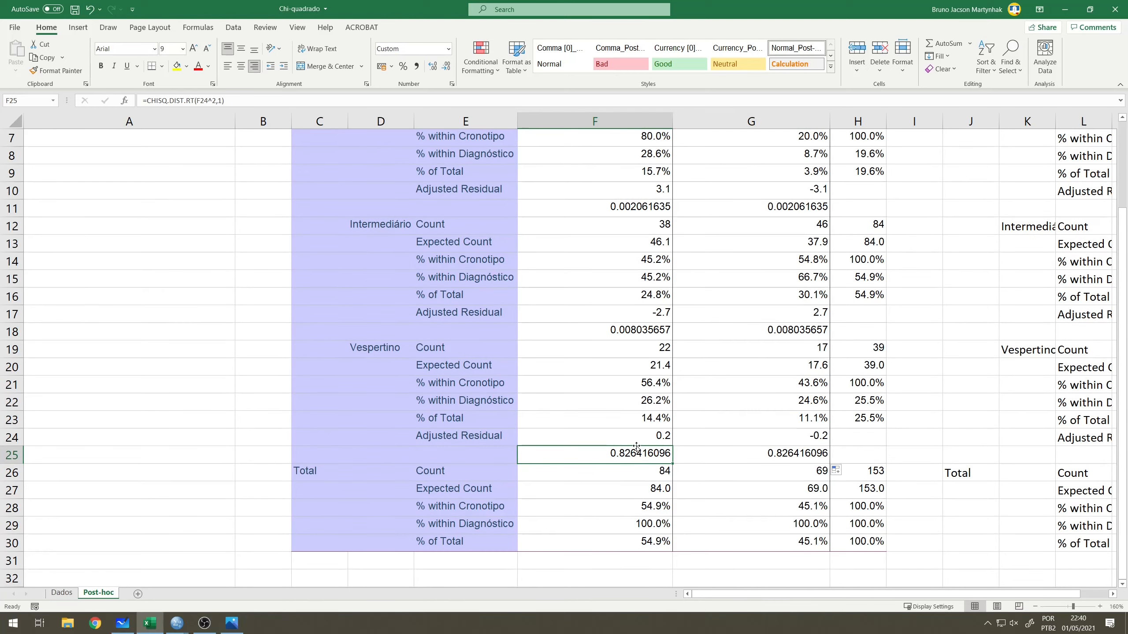
pyautogui.scroll(1, 650, 441)
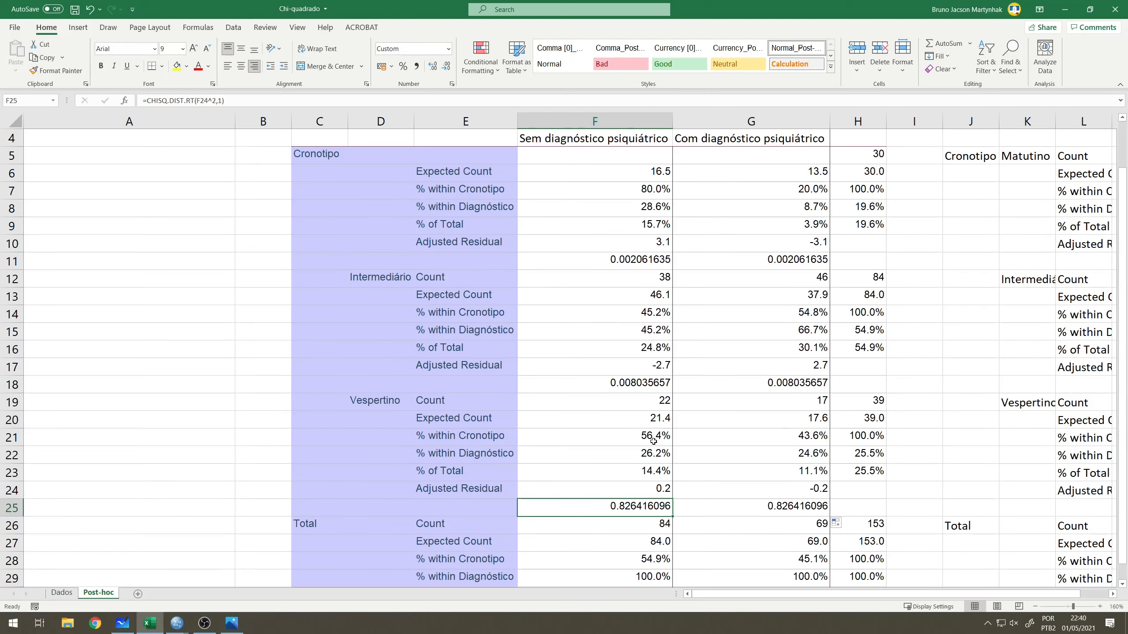
pyautogui.scroll(1, 664, 460)
pyautogui.click(92, 196)
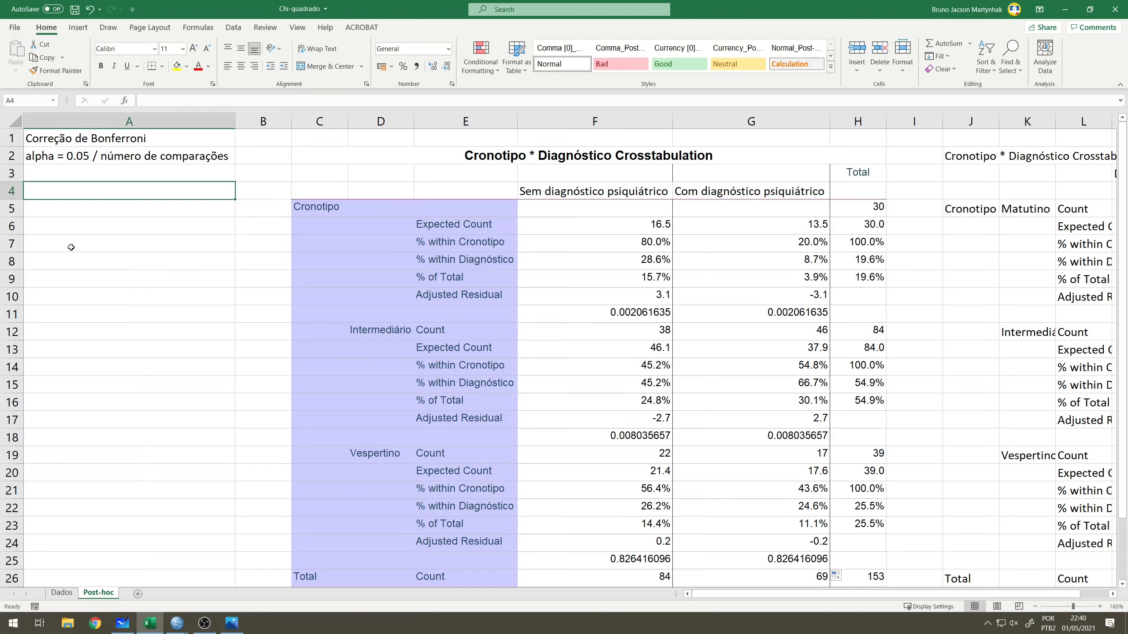
pyautogui.write('=0')
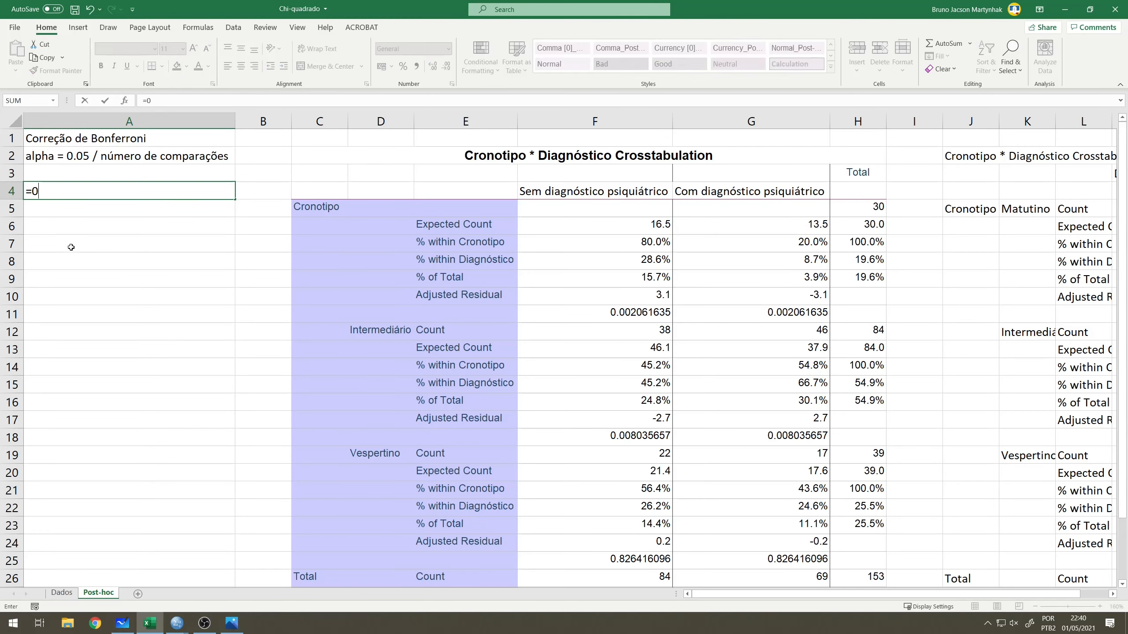
pyautogui.write('.05/6')
pyautogui.press('Return')
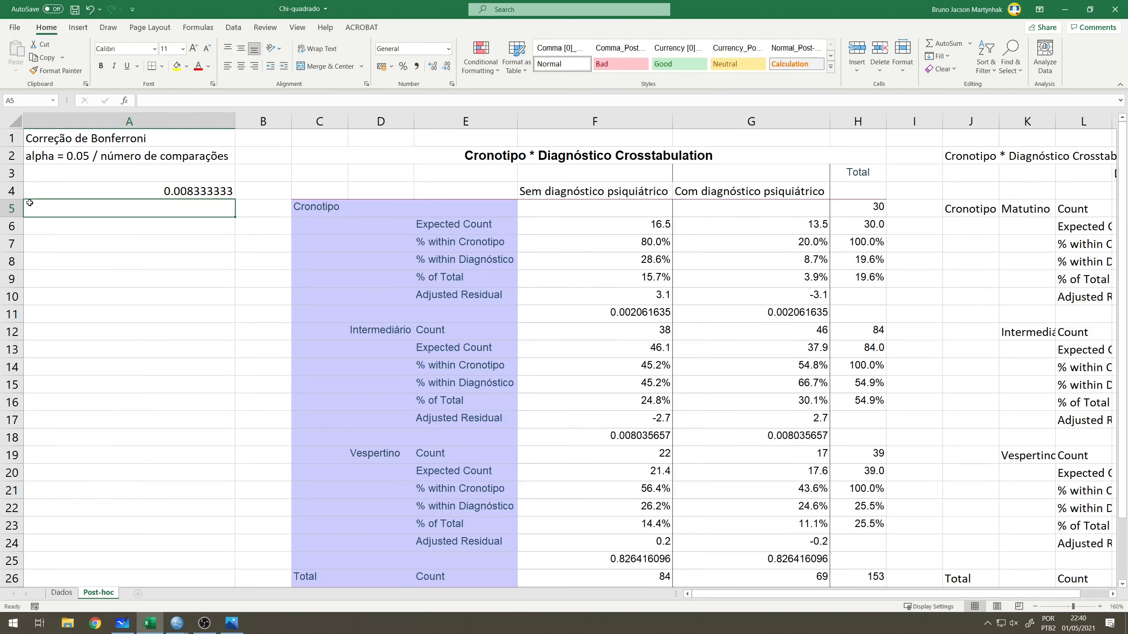
# Step: Compare the p-values in rows 11 and 18 with the Bonferroni-corrected alpha in A4
pyautogui.click(186, 194)
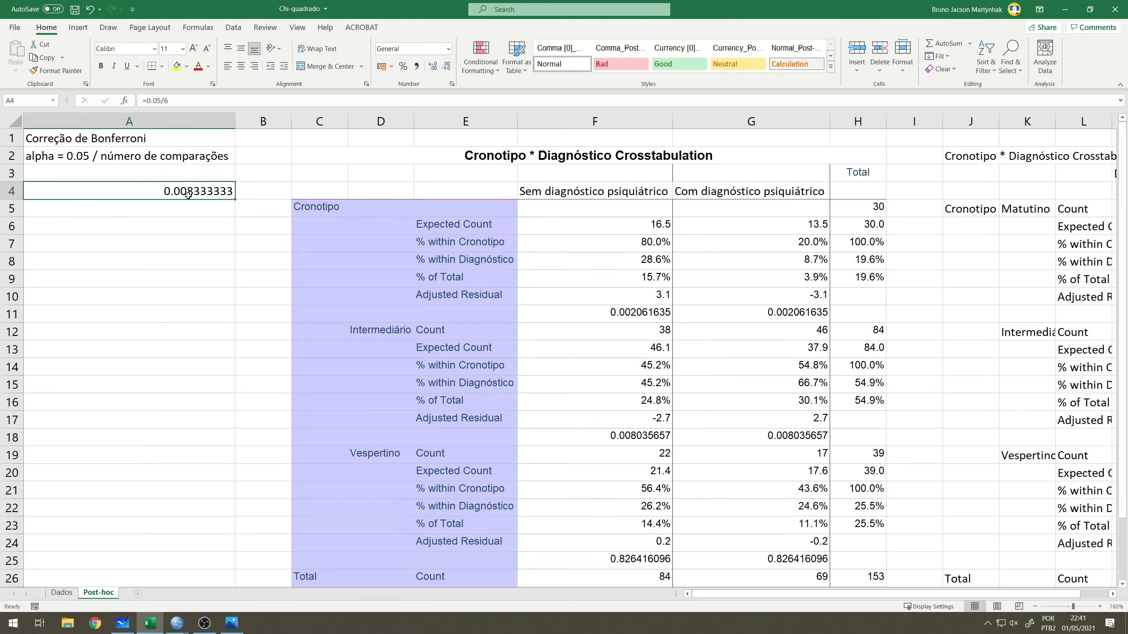
pyautogui.click(198, 209)
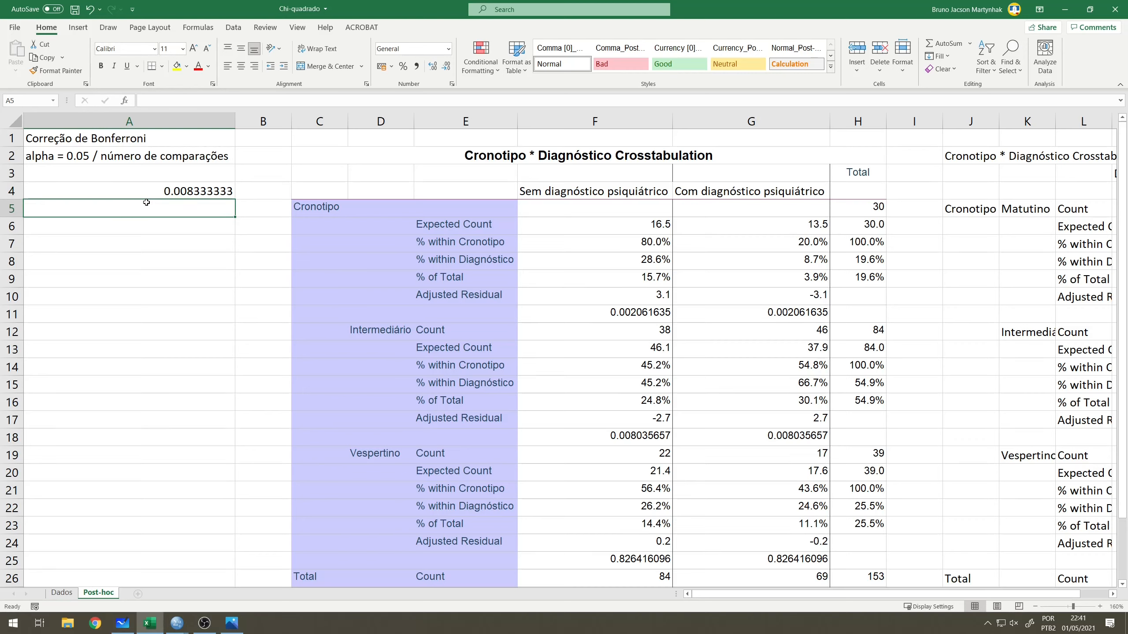
pyautogui.click(186, 226)
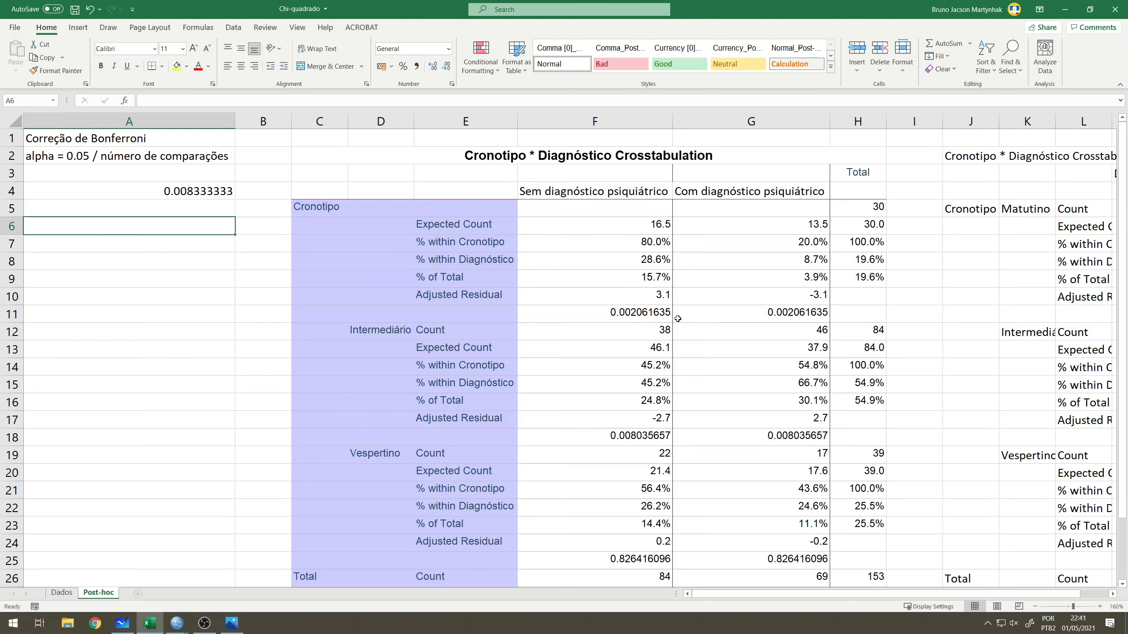
pyautogui.click(633, 311)
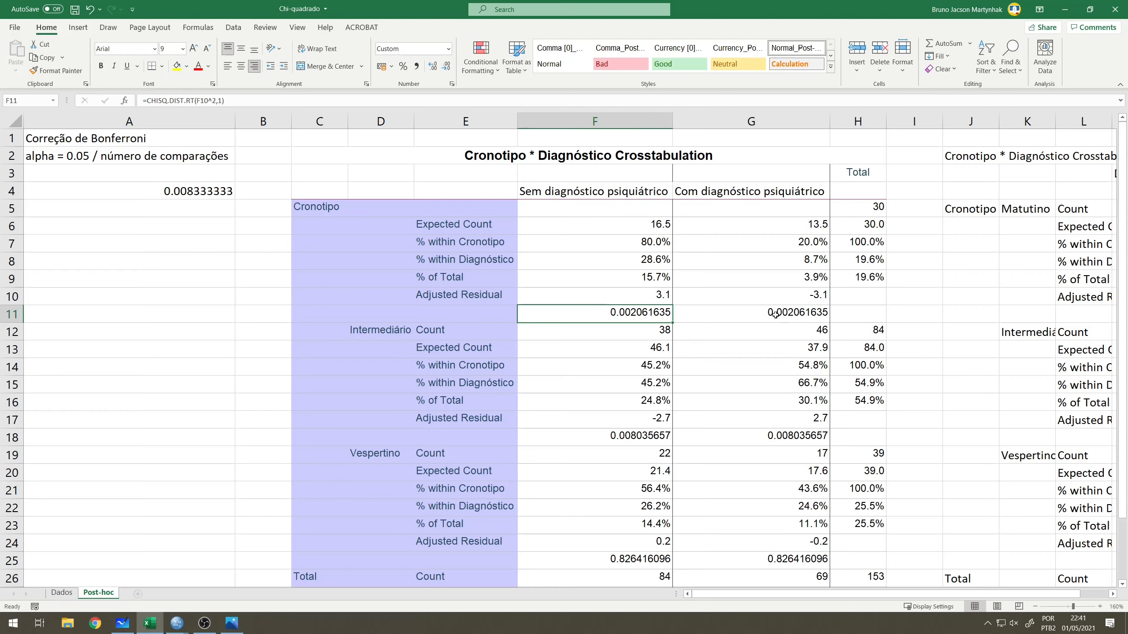
pyautogui.click(735, 313)
pyautogui.click(640, 319)
pyautogui.click(745, 319)
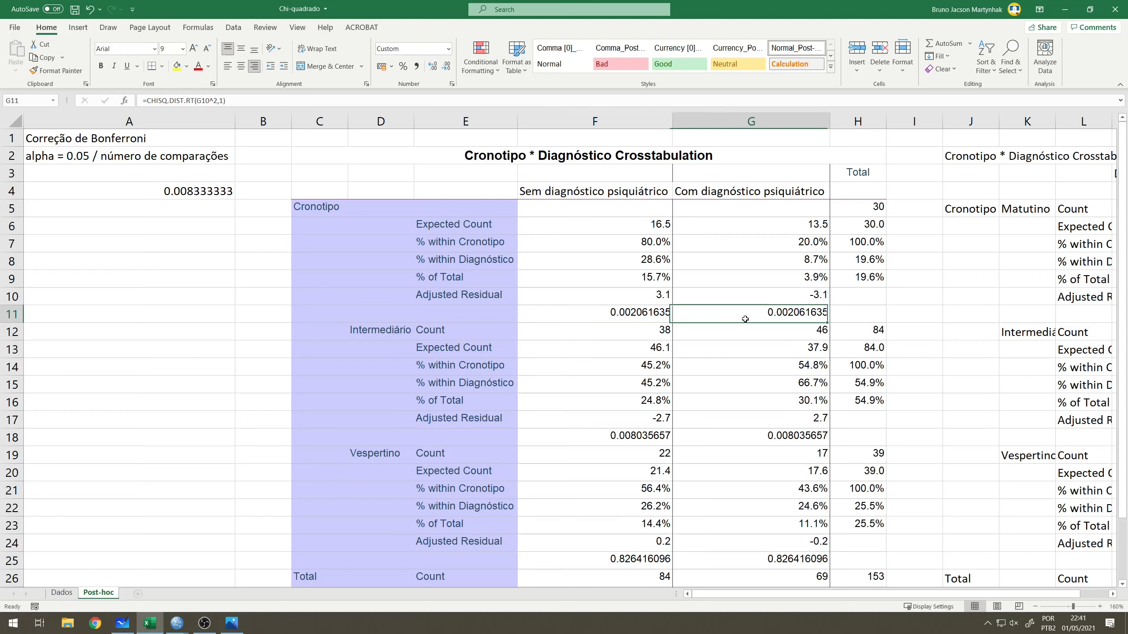
pyautogui.click(642, 320)
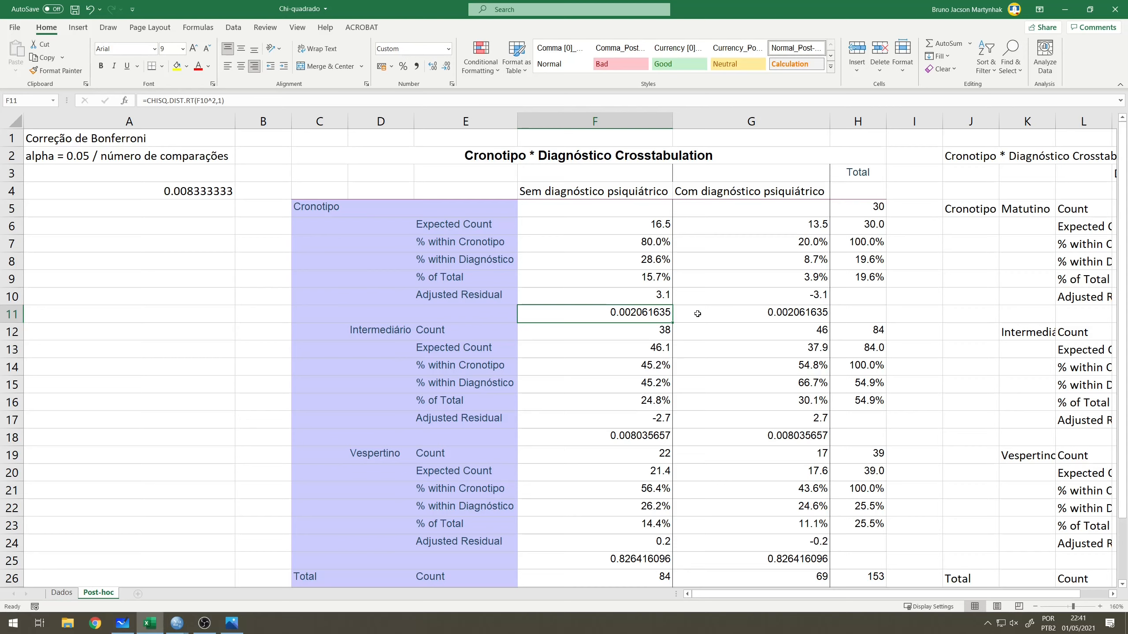
pyautogui.press('Right')
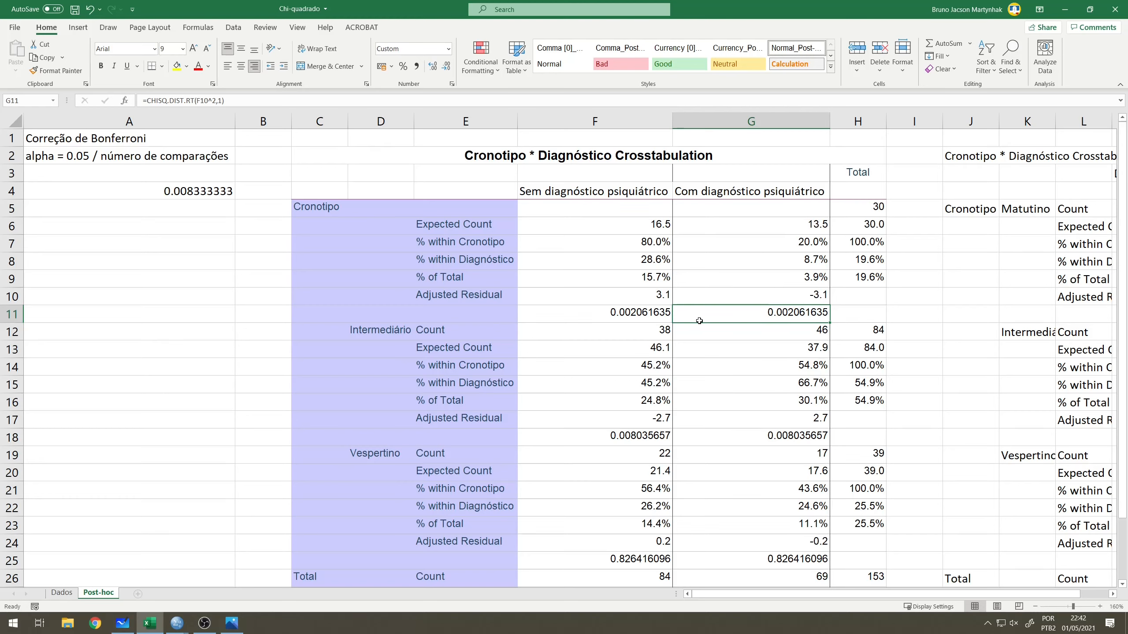
pyautogui.press('Left')
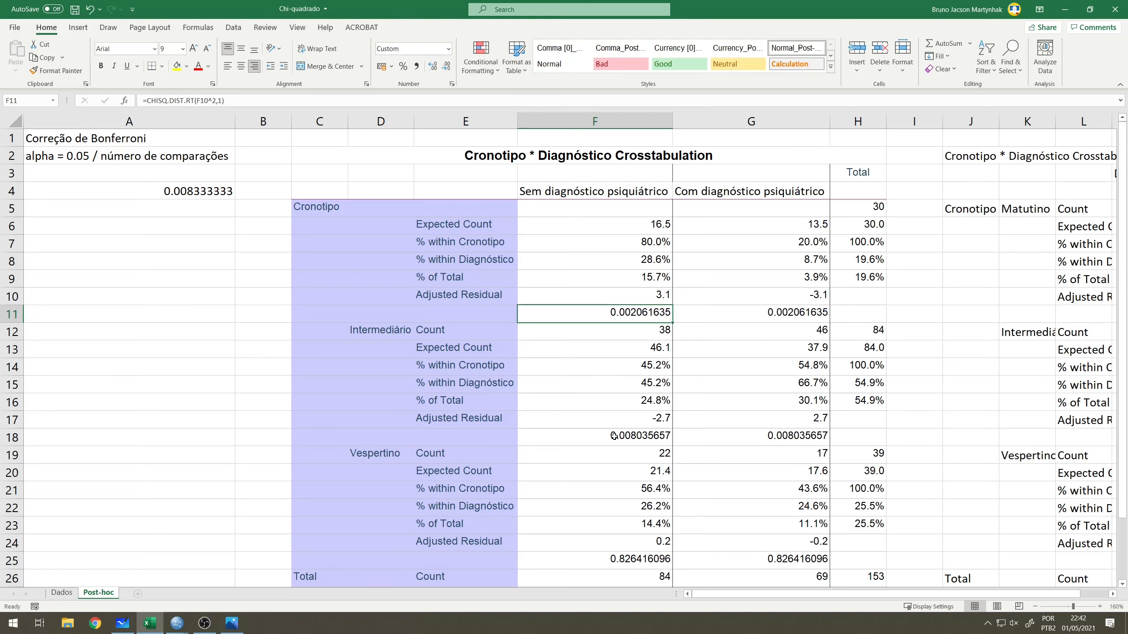
pyautogui.scroll(-1, 614, 436)
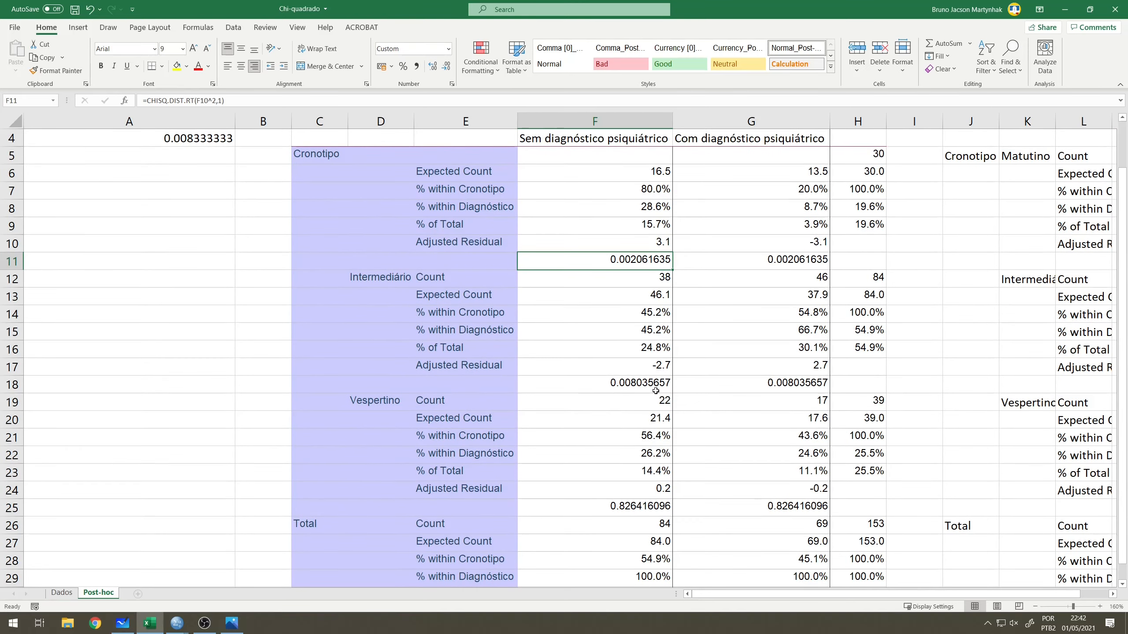
pyautogui.scroll(1, 652, 391)
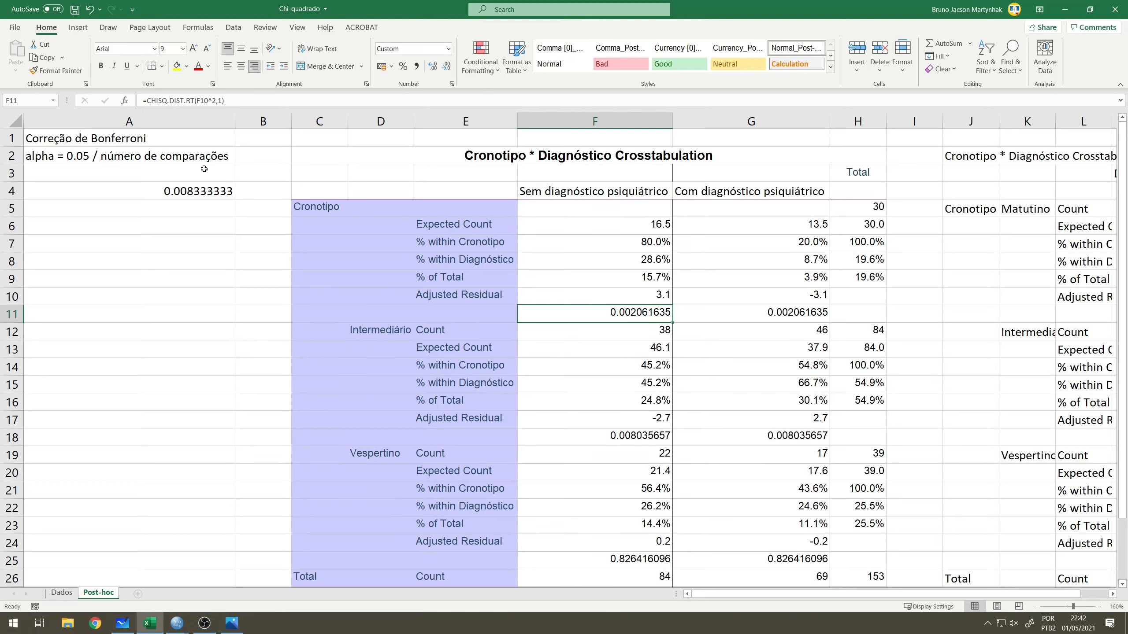
pyautogui.click(651, 441)
pyautogui.click(789, 441)
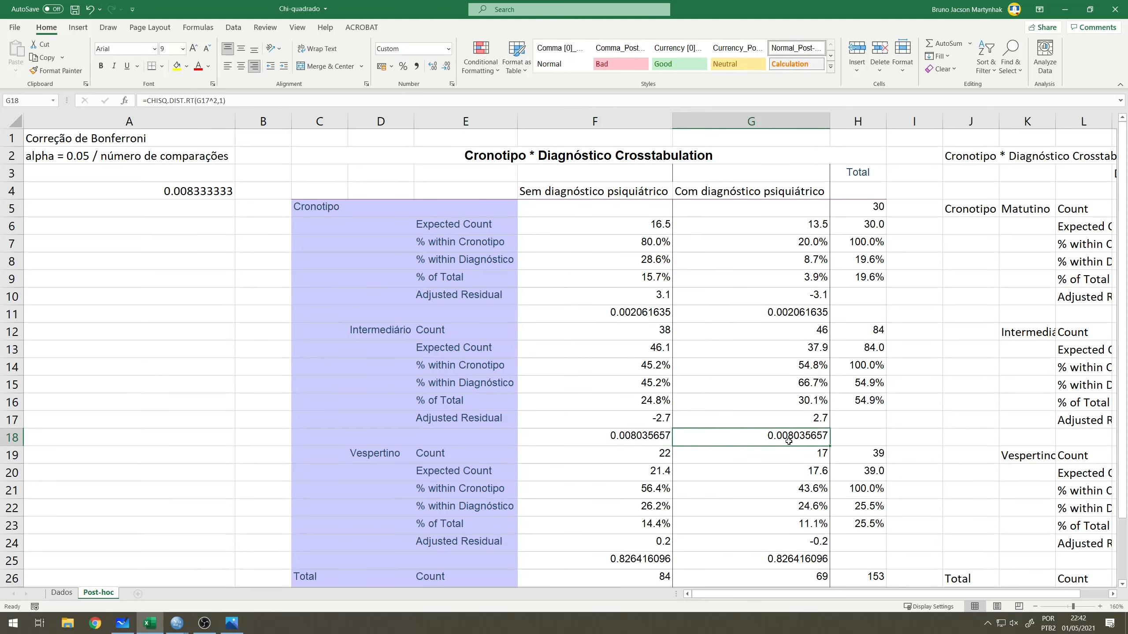
# Step: Compare the Vespertino p-values in F25 and G25 with the Bonferroni-corrected alpha in A4
pyautogui.scroll(-1, 755, 458)
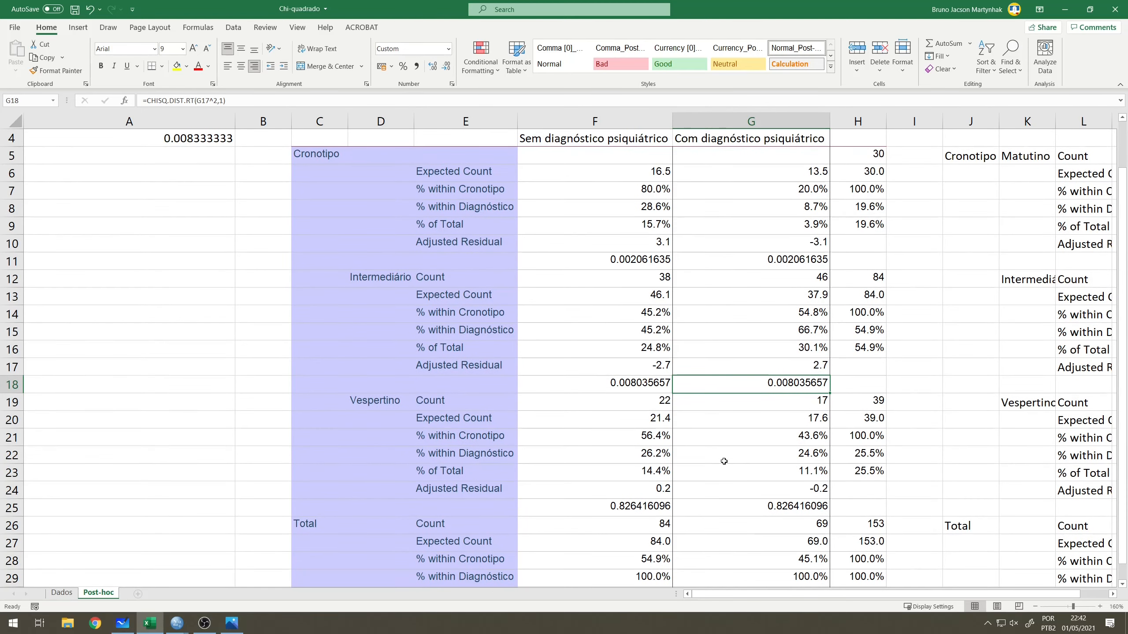
pyautogui.click(654, 509)
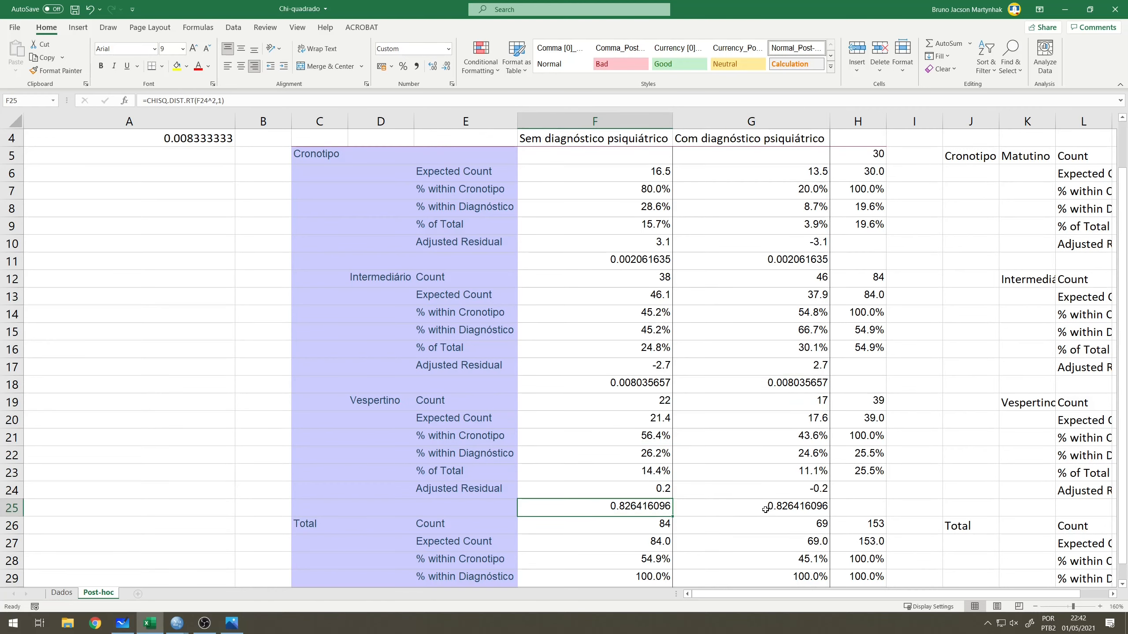
pyautogui.click(751, 508)
pyautogui.click(614, 507)
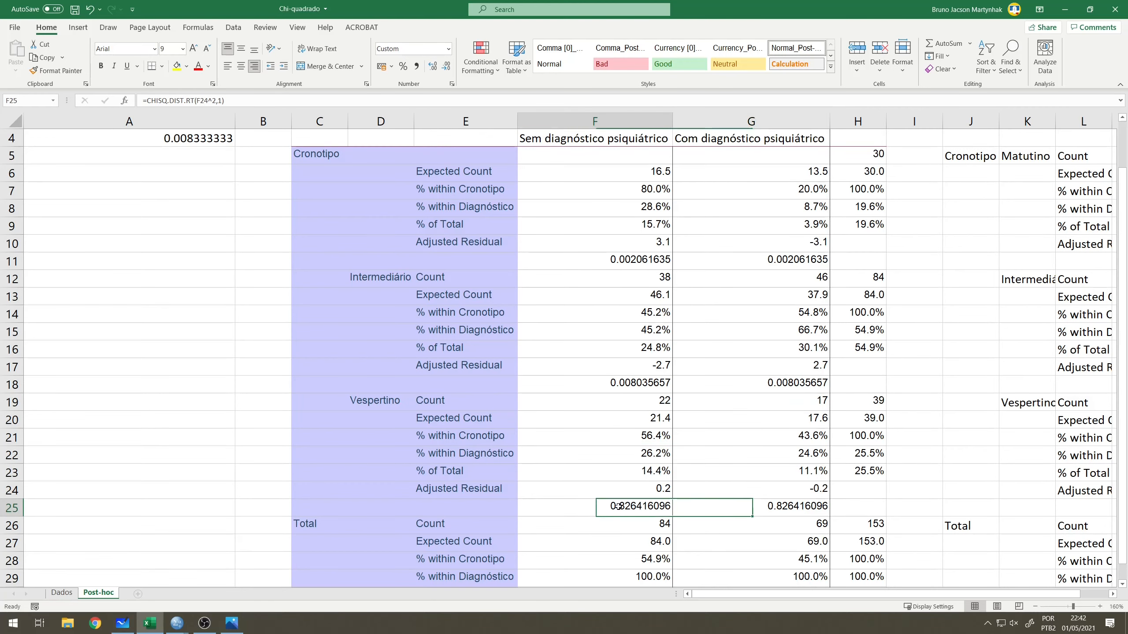
pyautogui.click(770, 511)
pyautogui.click(605, 514)
pyautogui.click(716, 512)
pyautogui.click(614, 506)
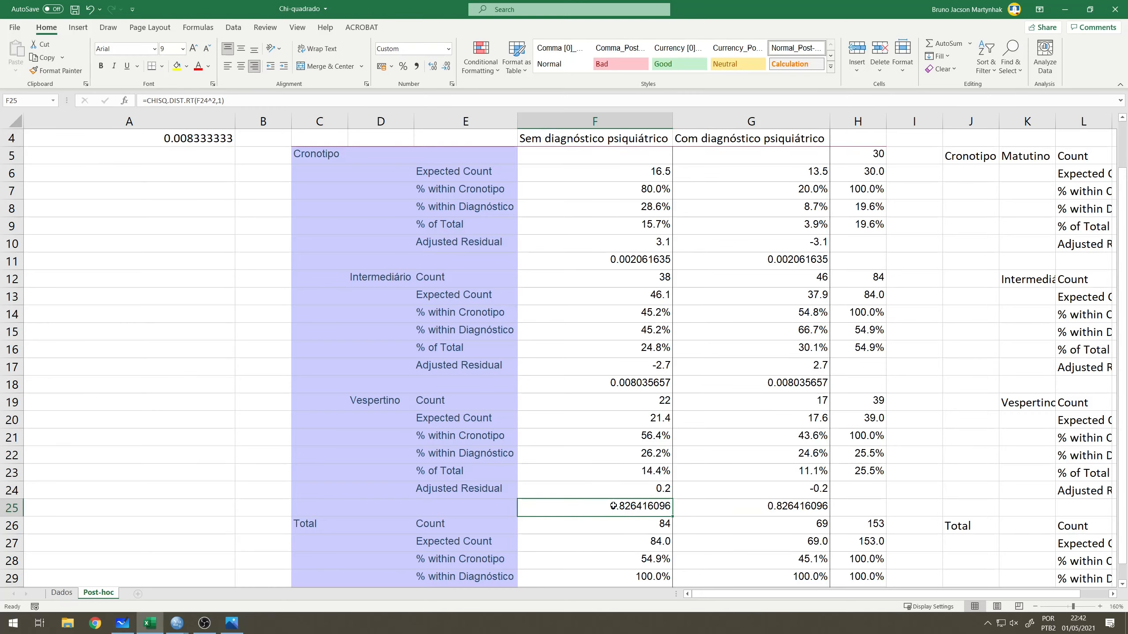
pyautogui.scroll(-1, 613, 506)
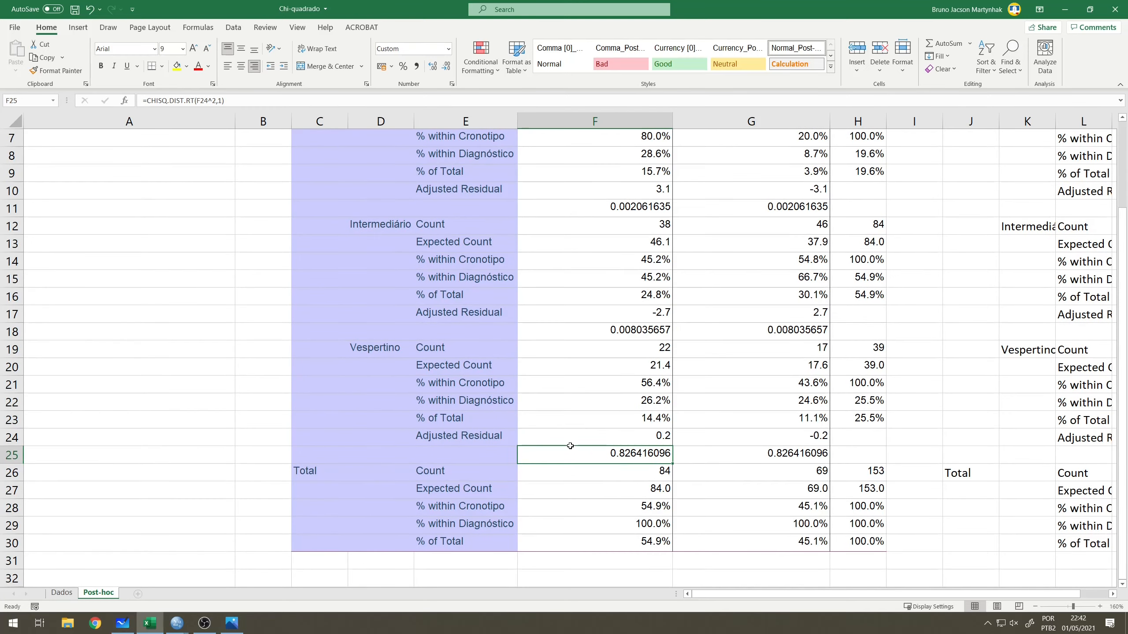
# Step: Review the Matutino p-values in row 11 and the Intermediário p-values in row 18 against the corrected alpha
pyautogui.scroll(1, 605, 378)
pyautogui.scroll(1, 605, 378)
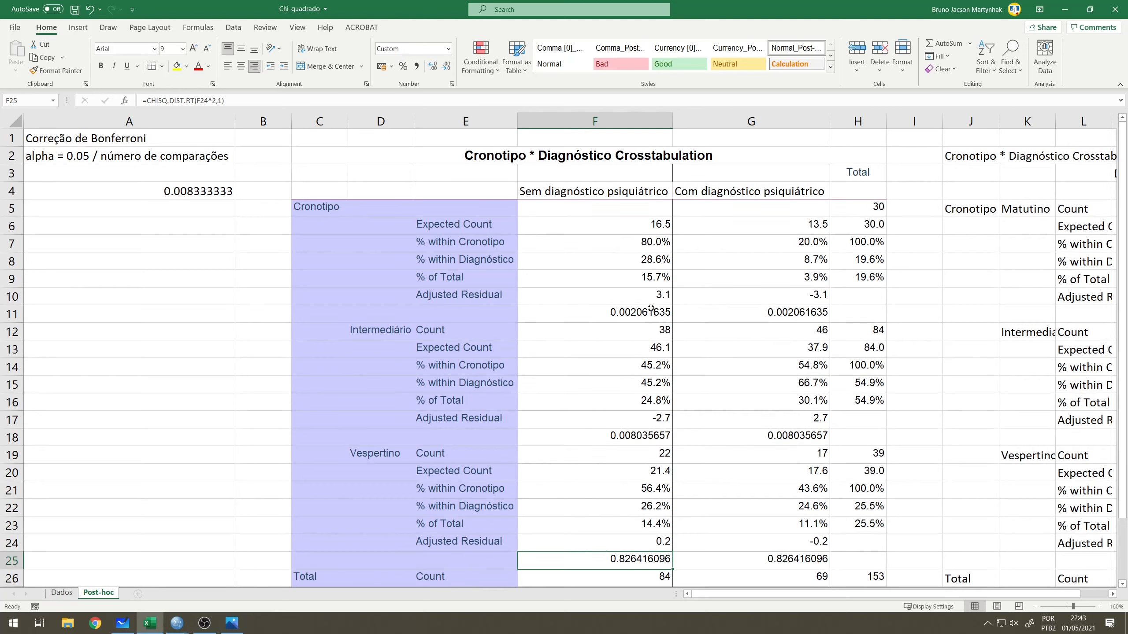
pyautogui.moveTo(648, 312); pyautogui.dragTo(743, 320)
pyautogui.moveTo(739, 444); pyautogui.dragTo(619, 441)
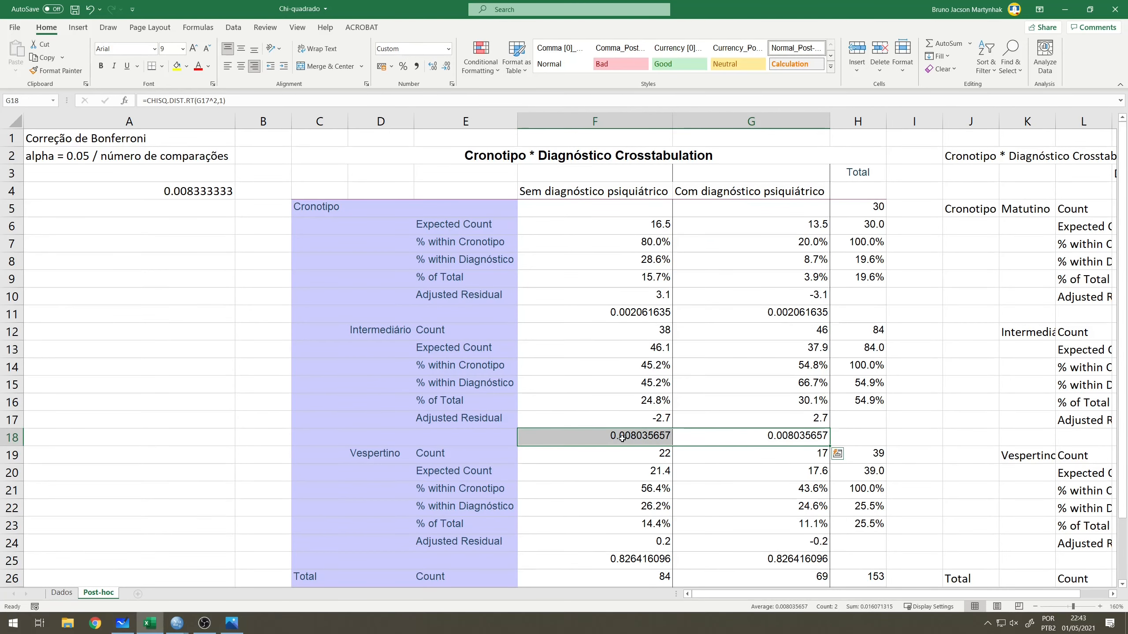
pyautogui.click(619, 441)
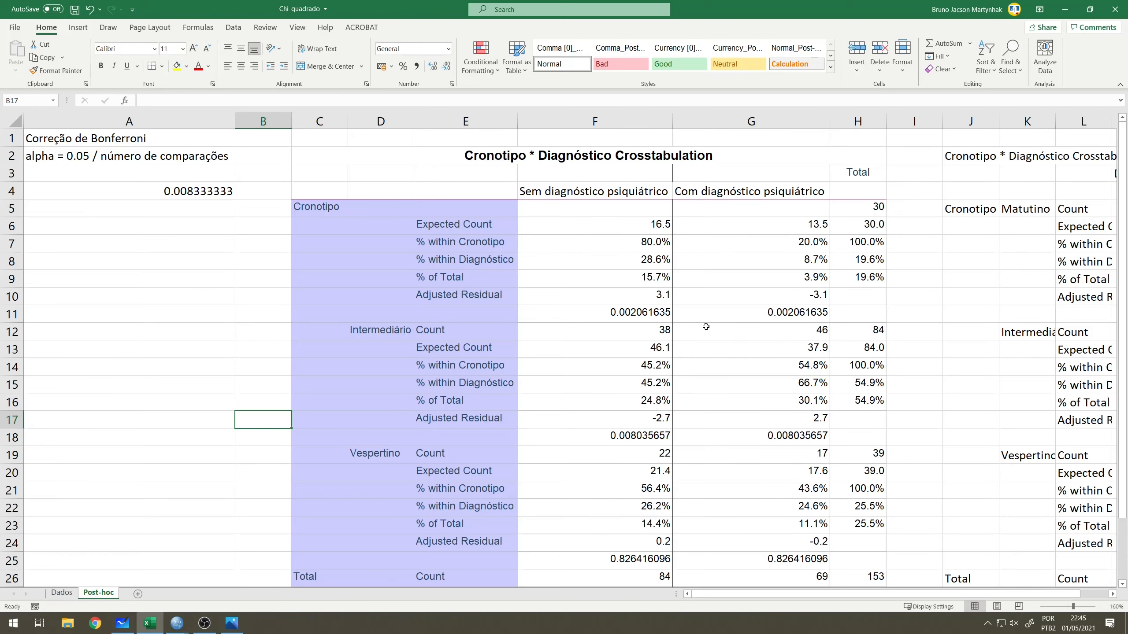
# Step: Examine the whole Cronotipo by Diagnóstico crosstabulation, including its percentages, adjusted residuals and p-values
pyautogui.scroll(-1, 706, 328)
pyautogui.scroll(1, 707, 327)
pyautogui.scroll(-2, 652, 363)
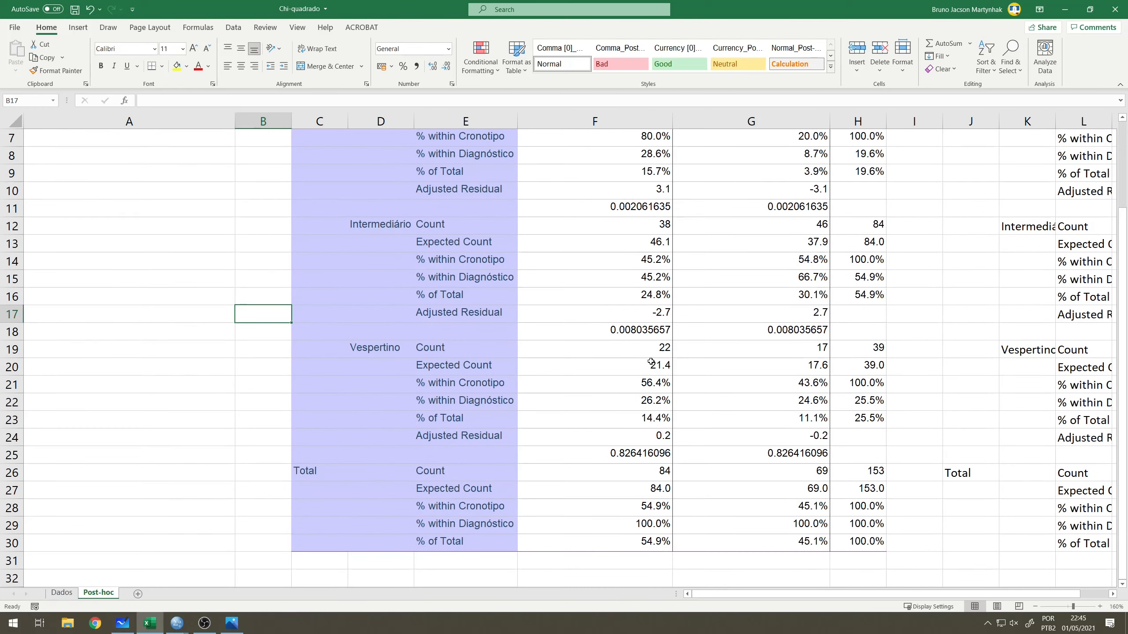
pyautogui.scroll(2, 639, 355)
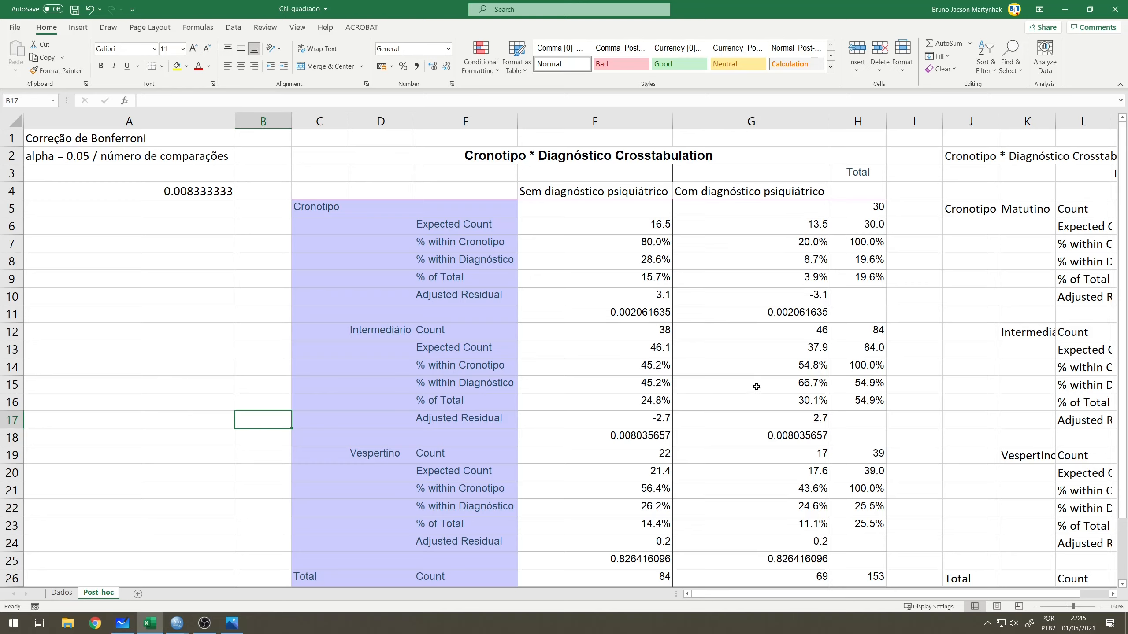
pyautogui.scroll(-1, 755, 386)
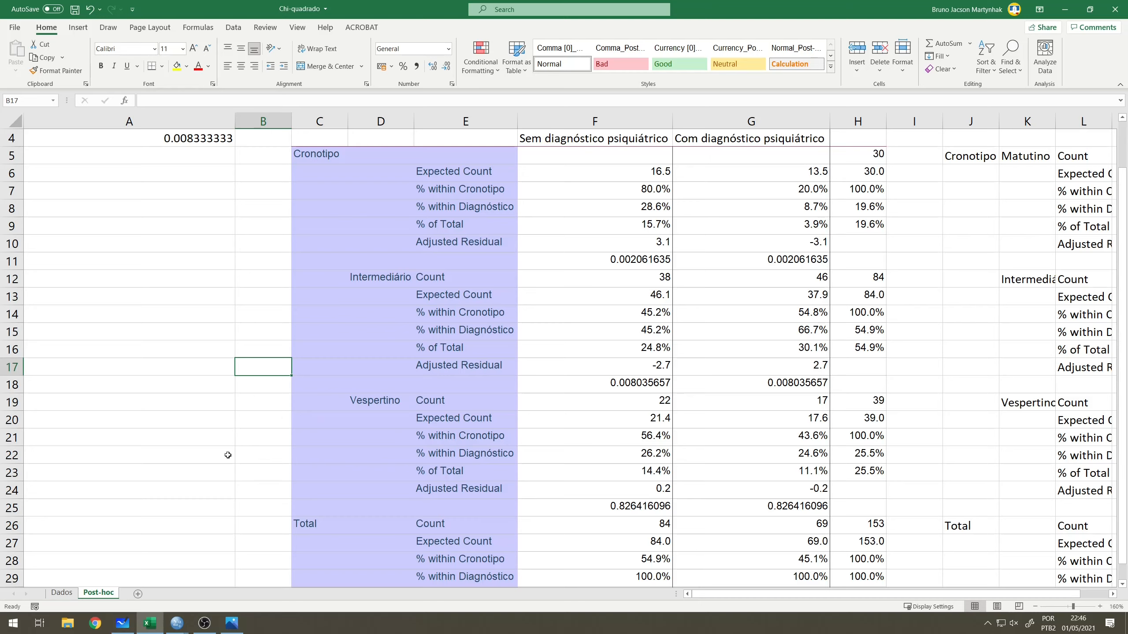
# Step: Switch to the SPSS Data Editor with the raw data and enter 3,1 in a new variable at case 88
pyautogui.moveTo(178, 624)
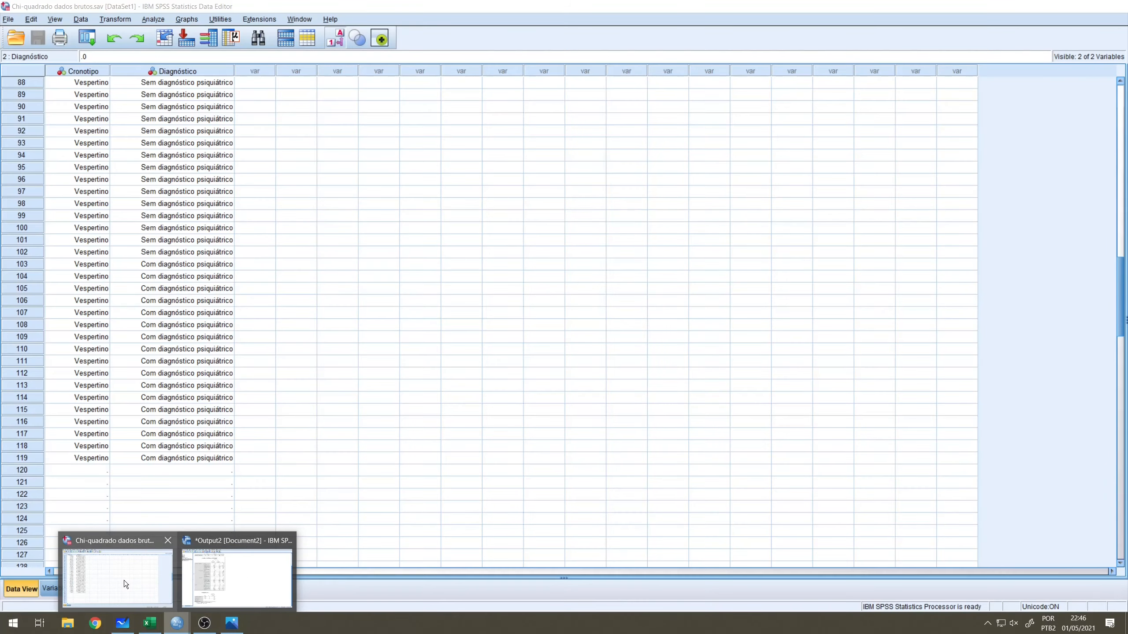
pyautogui.click(123, 580)
pyautogui.click(253, 85)
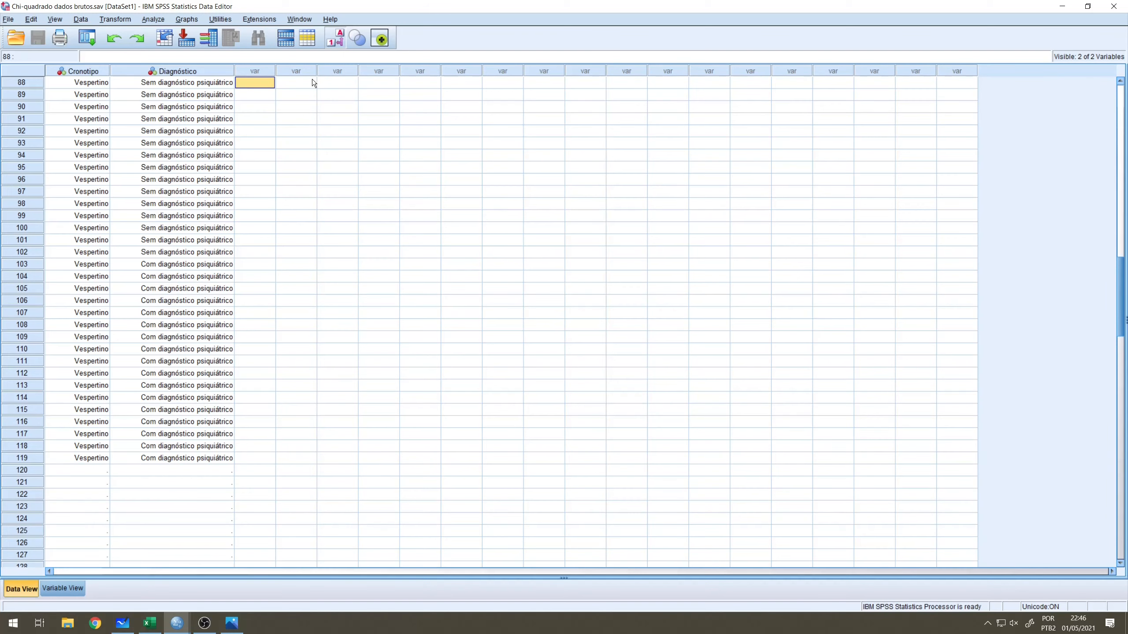
pyautogui.write('3,1')
pyautogui.press('Return')
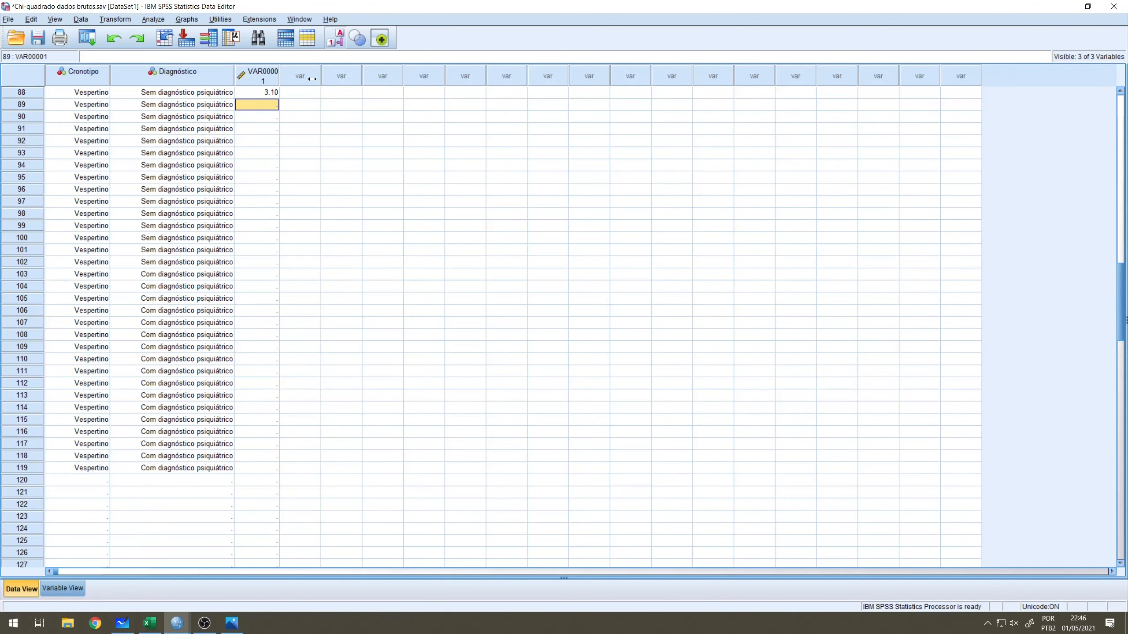
# Step: Open the Compute Variable dialog, look over its numeric expression and function options, and close it
pyautogui.click(271, 92)
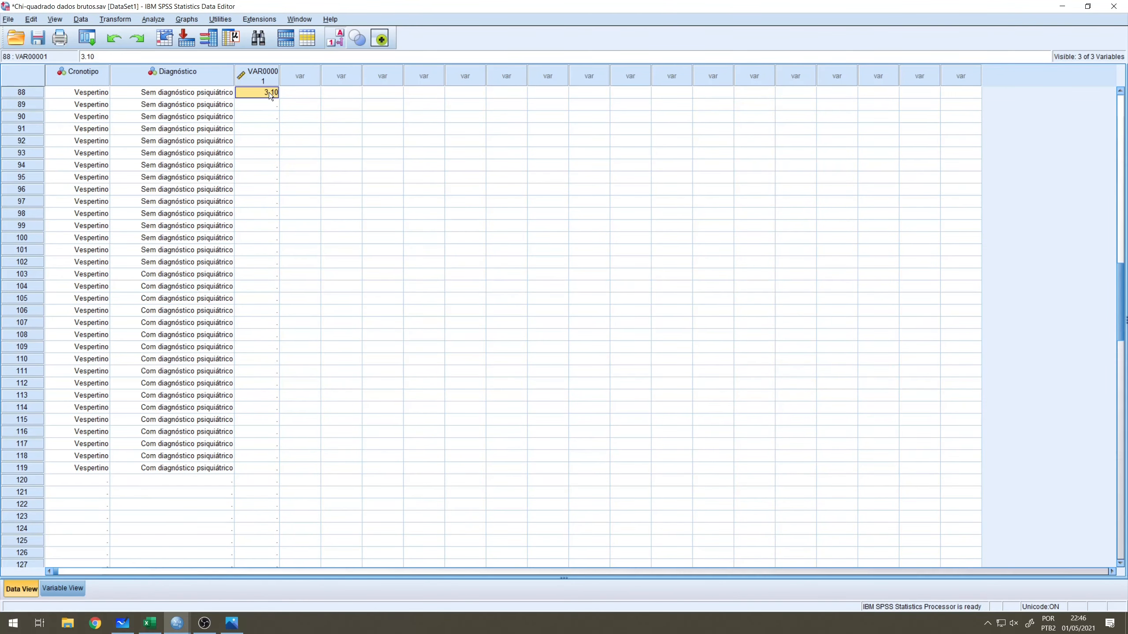
pyautogui.click(130, 20)
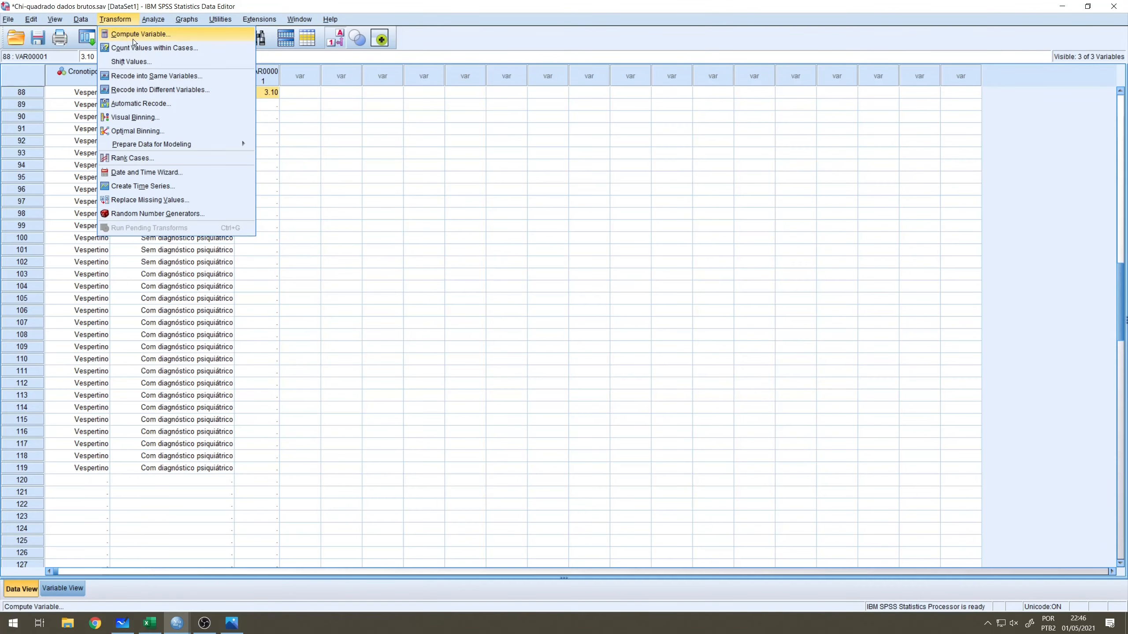
pyautogui.click(132, 36)
pyautogui.click(513, 218)
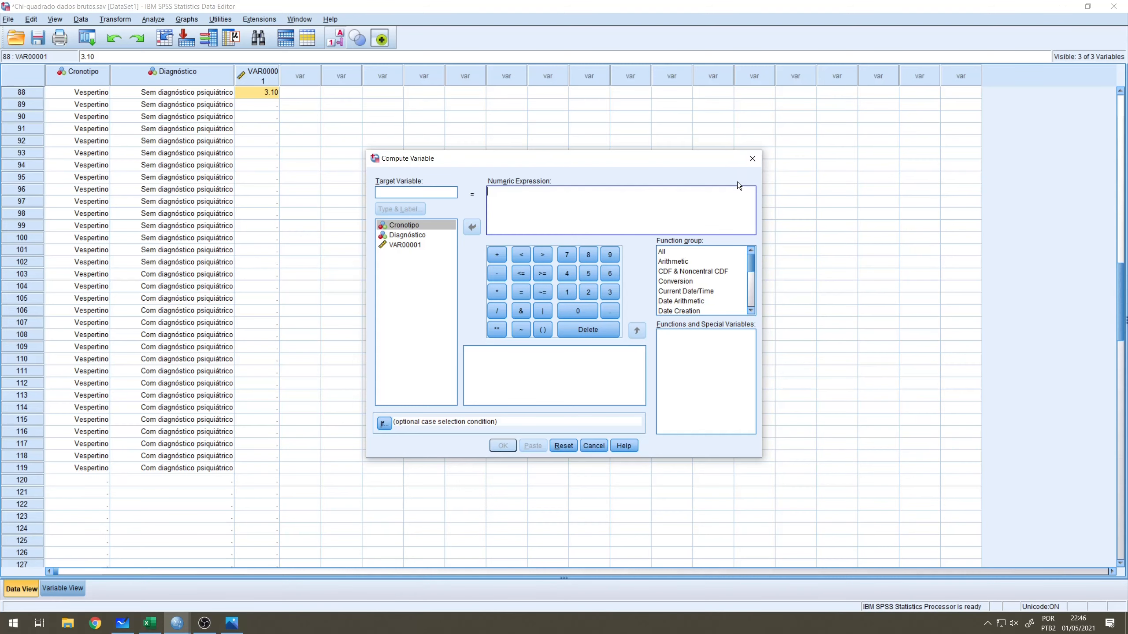
pyautogui.click(758, 159)
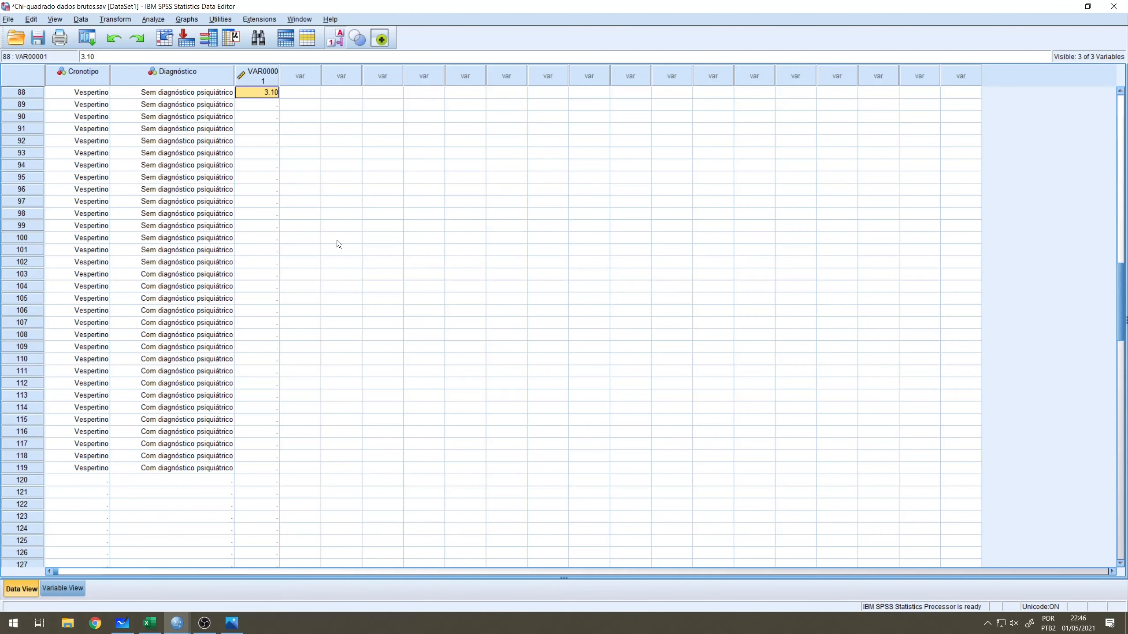
# Step: Clear the Cronotipo and Diagnóstico values of case 119
pyautogui.scroll(1, 243, 280)
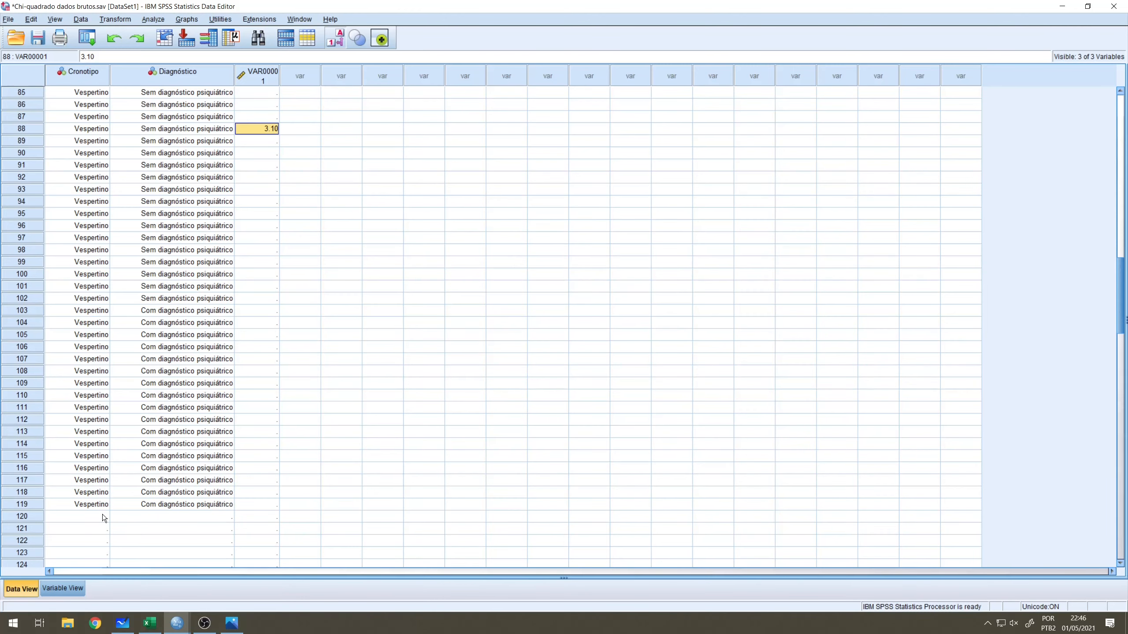
pyautogui.moveTo(77, 507); pyautogui.dragTo(173, 502)
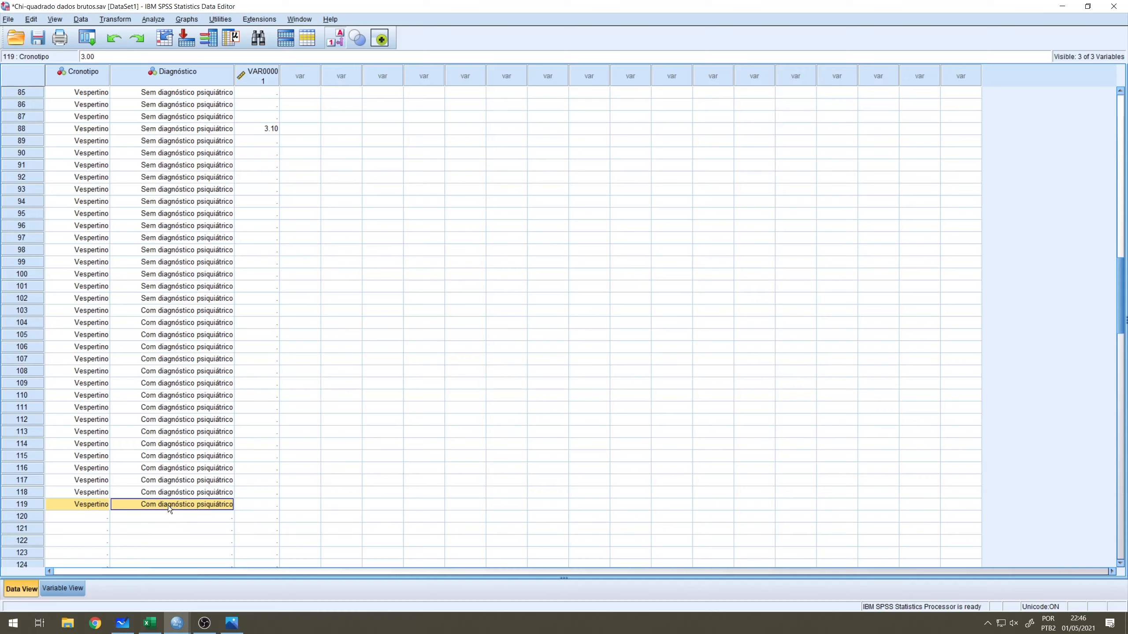
pyautogui.press('Delete')
# Step: Examine from the first case how each row of the raw data records one individual's Cronotipo and Diagnóstico
pyautogui.scroll(20, 167, 507)
pyautogui.scroll(8, 168, 498)
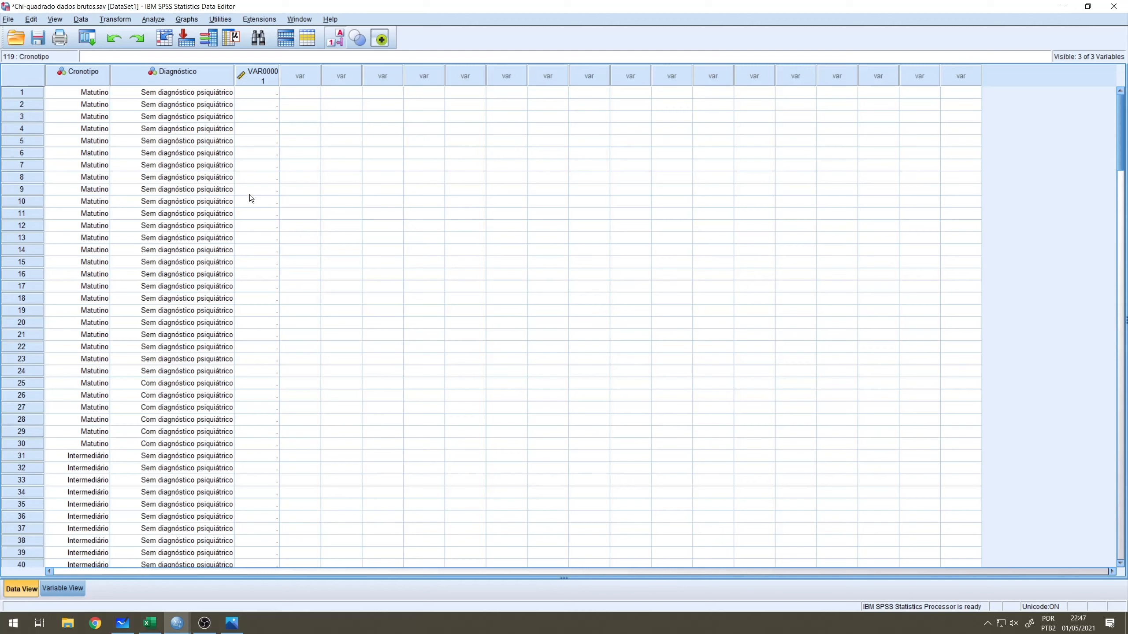
pyautogui.click(96, 132)
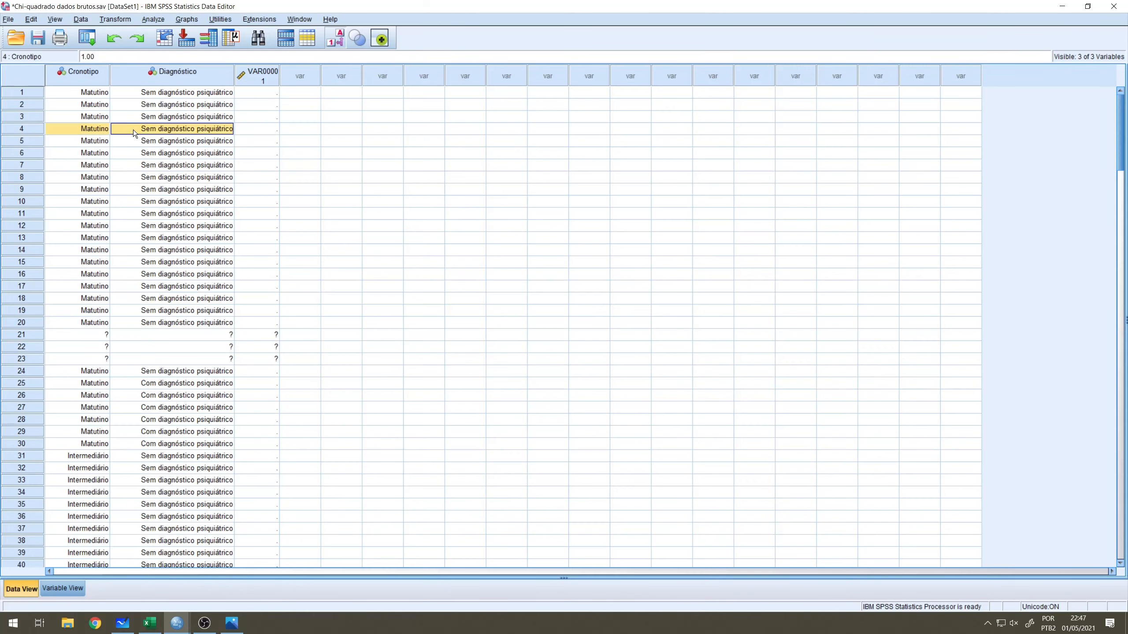
pyautogui.moveTo(253, 130); pyautogui.dragTo(936, 134)
pyautogui.click(463, 213)
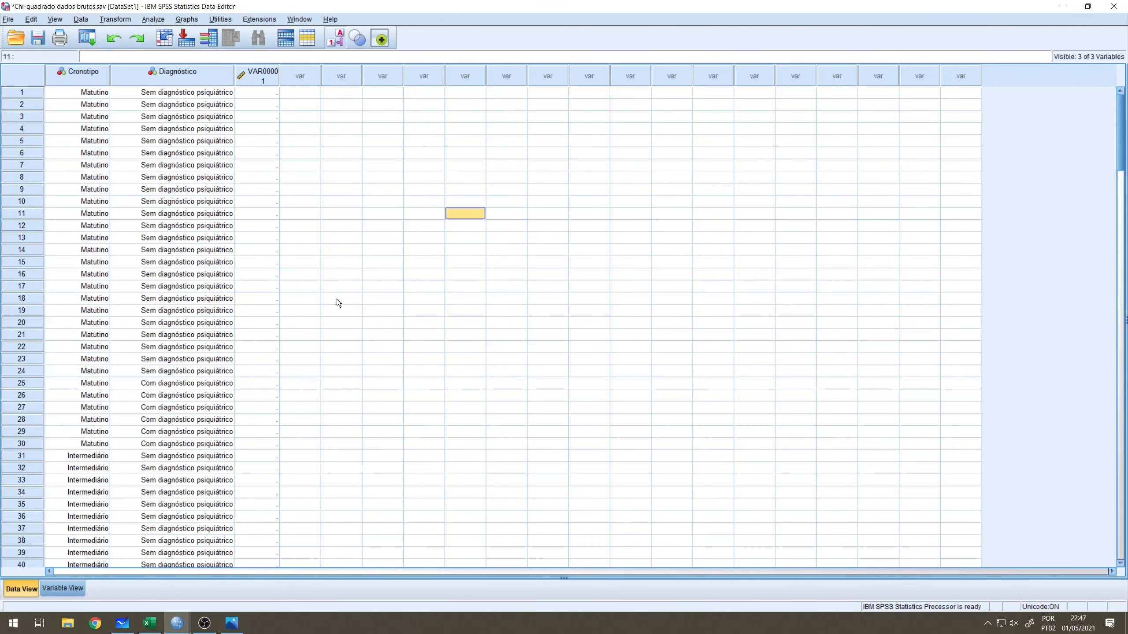
pyautogui.moveTo(102, 325); pyautogui.dragTo(165, 327)
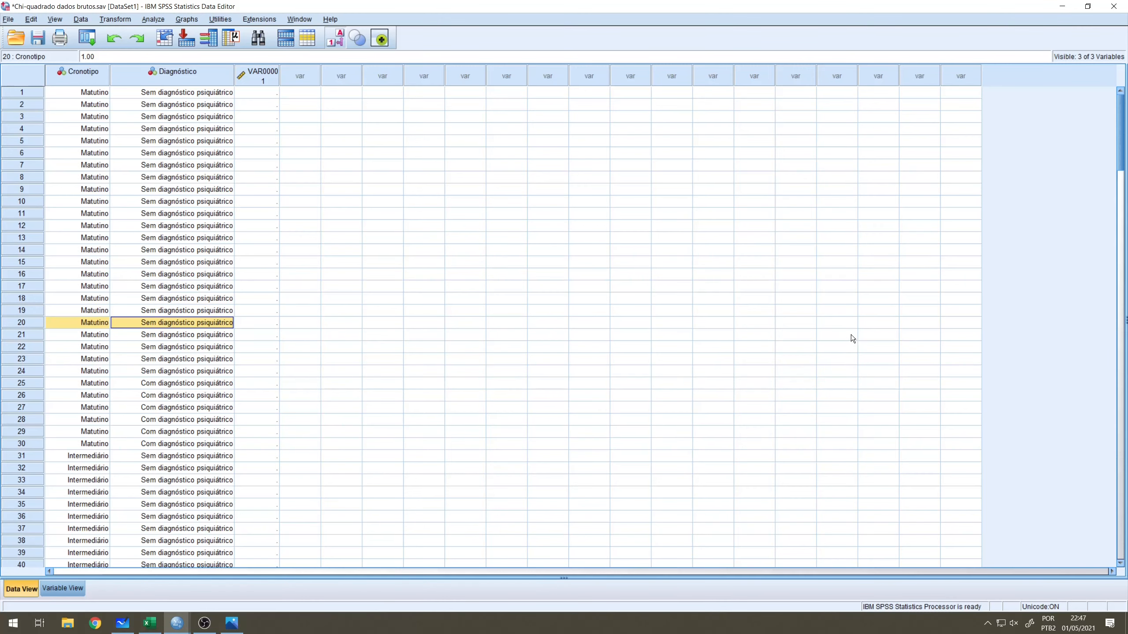
pyautogui.click(1114, 7)
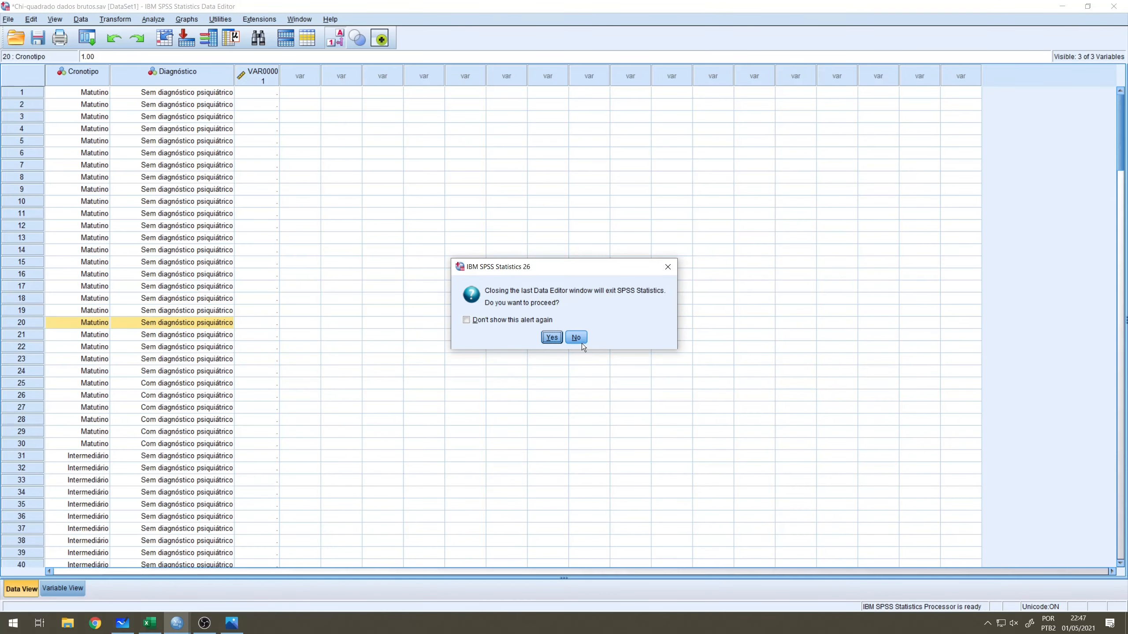
pyautogui.click(581, 342)
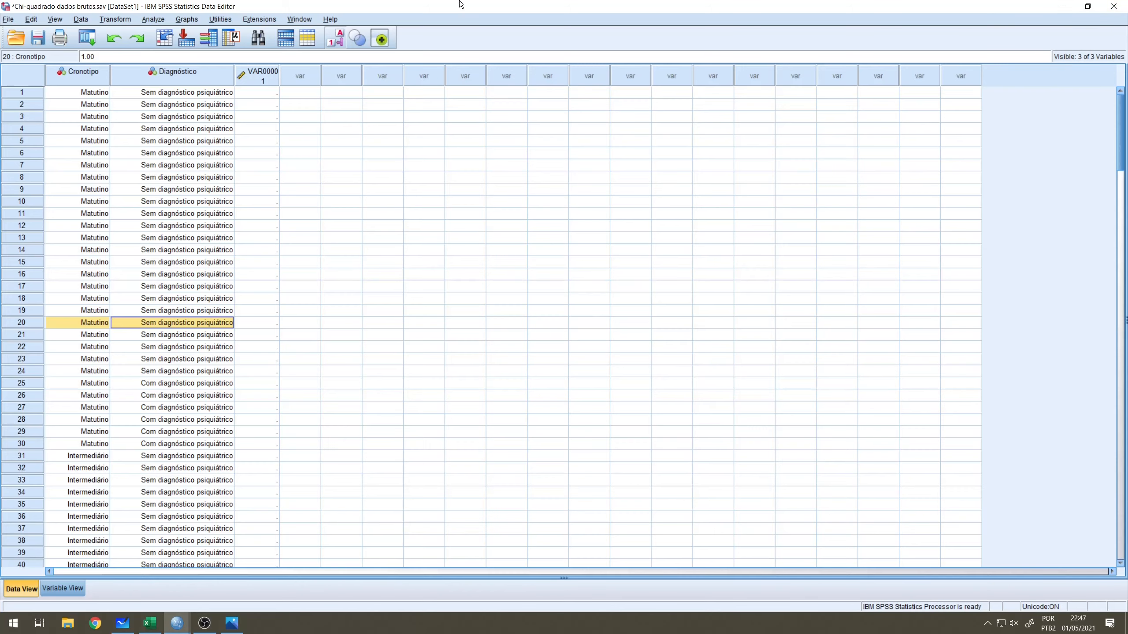
pyautogui.moveTo(454, 6); pyautogui.dragTo(454, 46)
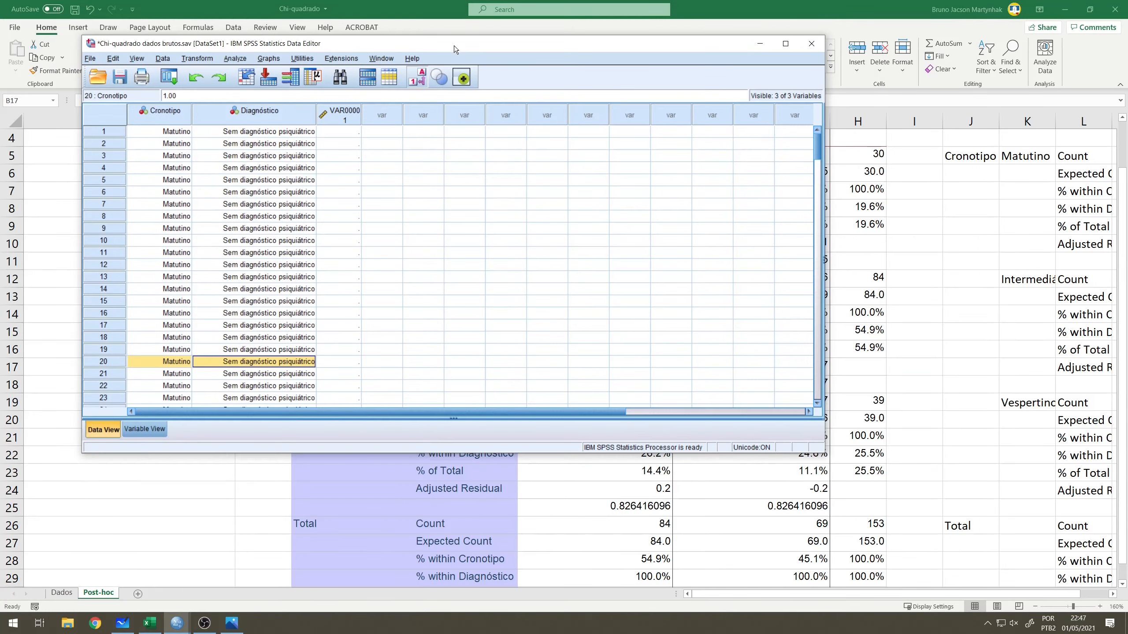
pyautogui.click(812, 43)
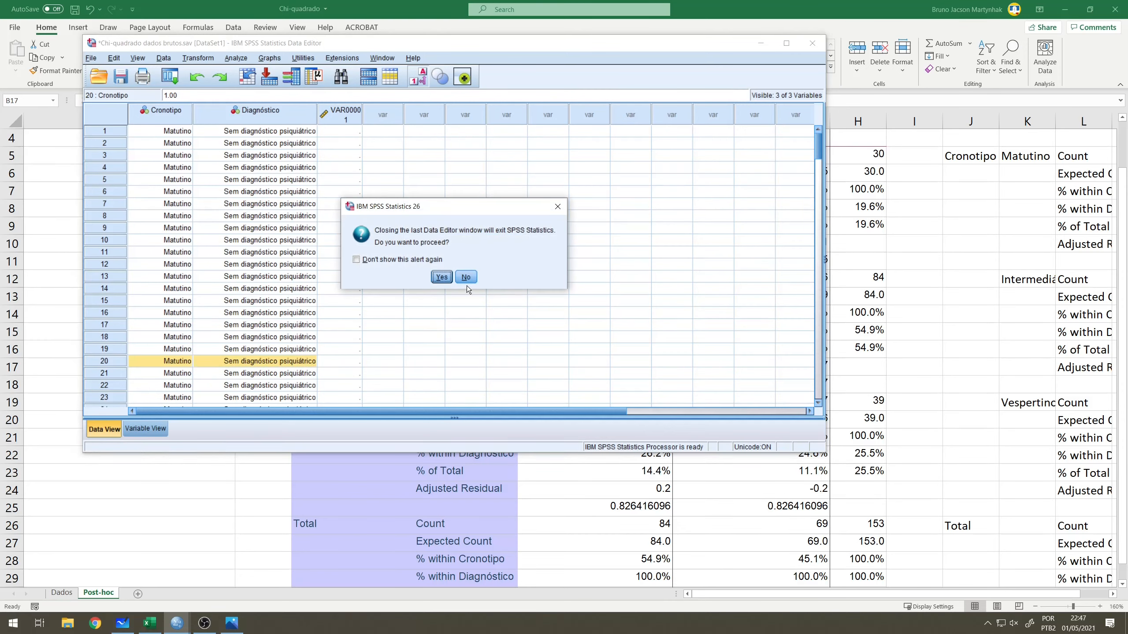
pyautogui.press('Return')
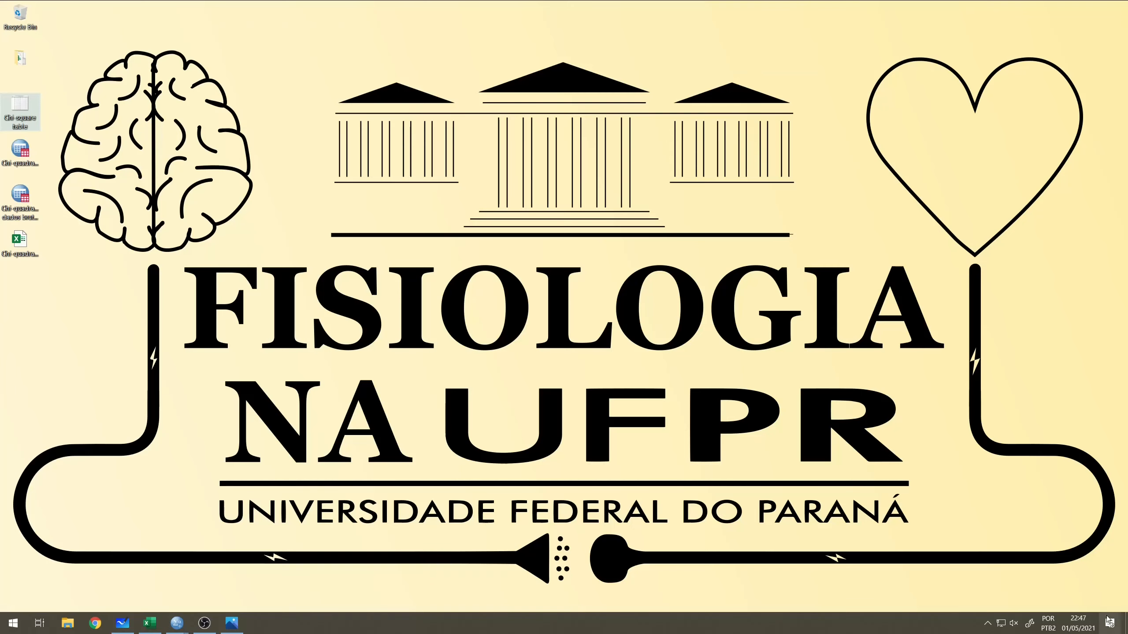
# Step: Open the Chi-quadrado.sav dataset from the desktop and maximize its Data Editor window
pyautogui.doubleClick(31, 164)
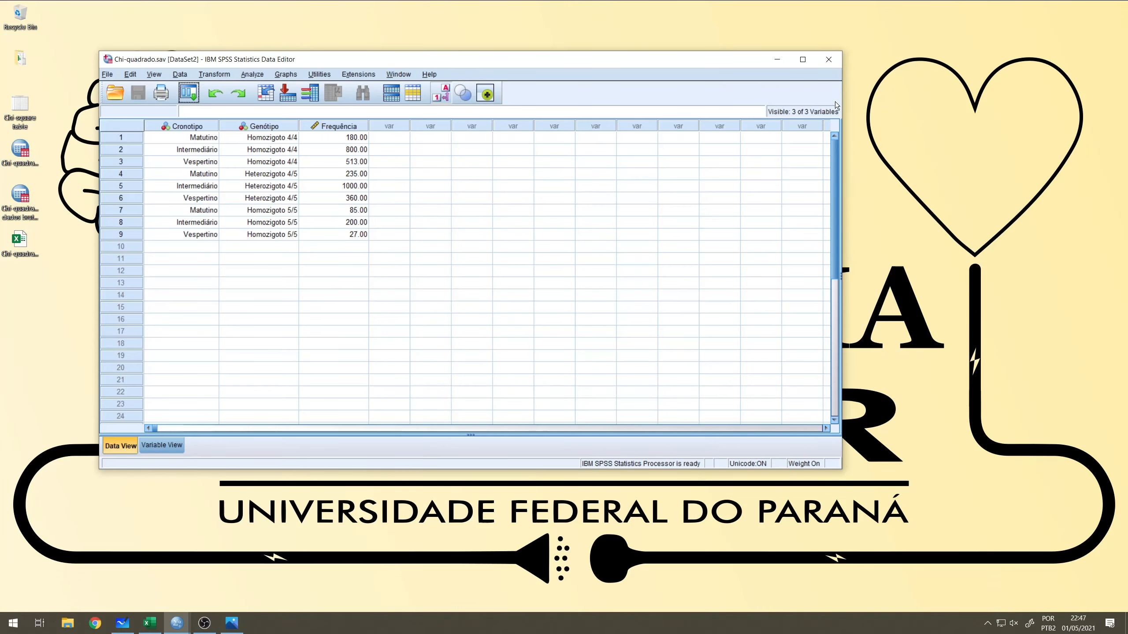
pyautogui.click(803, 59)
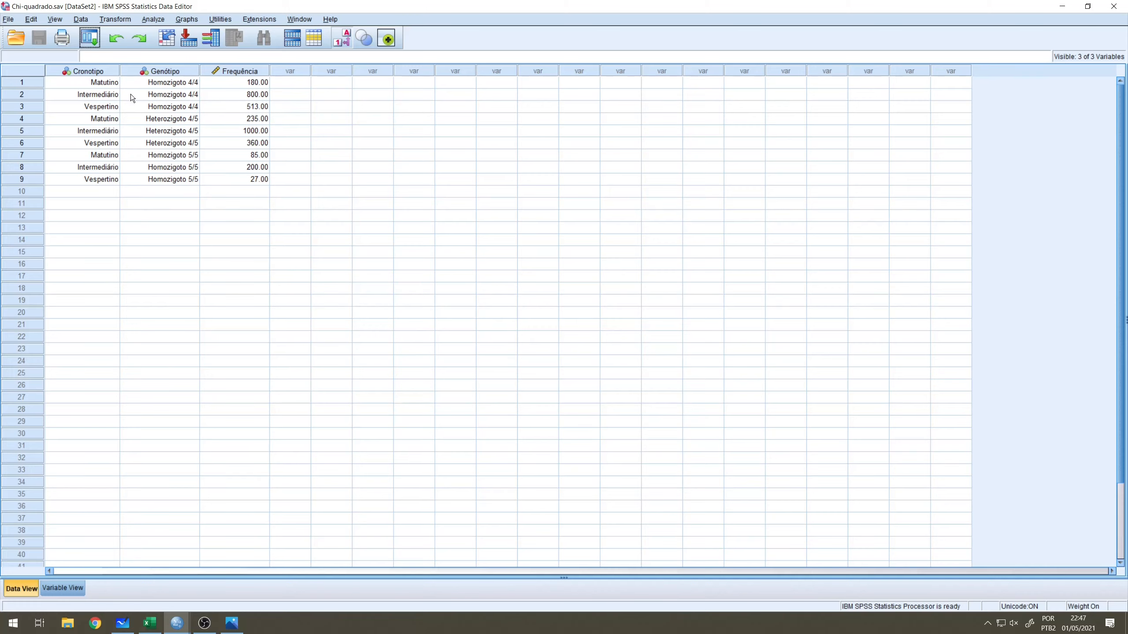
pyautogui.click(102, 86)
# Step: Check the value labels defined for the Cronotipo variable and close the dialog
pyautogui.click(67, 588)
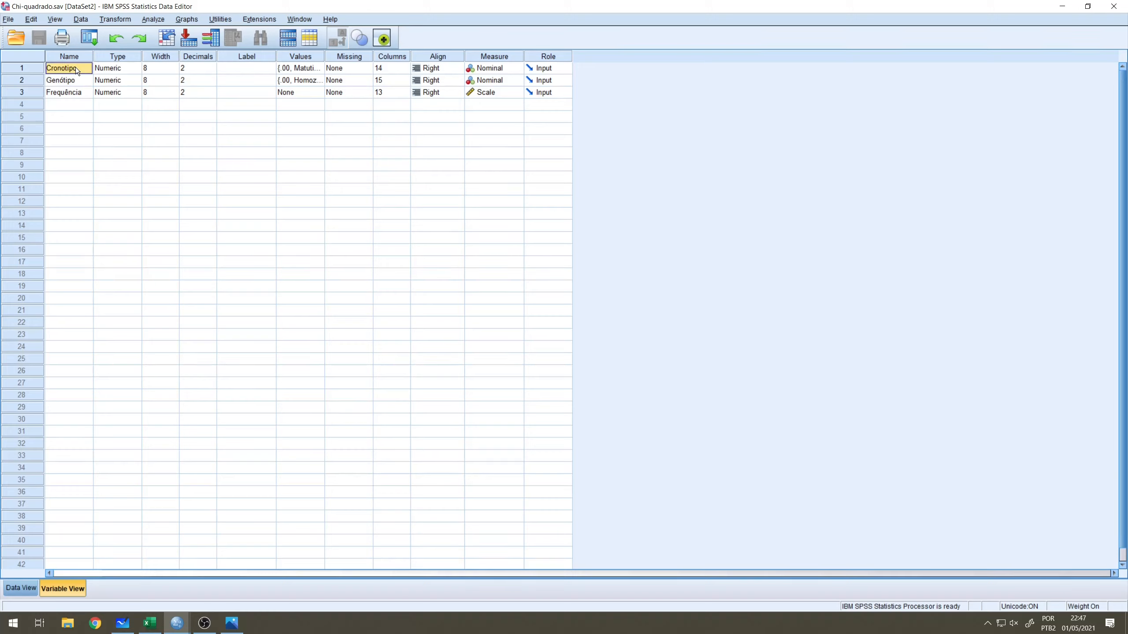
pyautogui.click(299, 70)
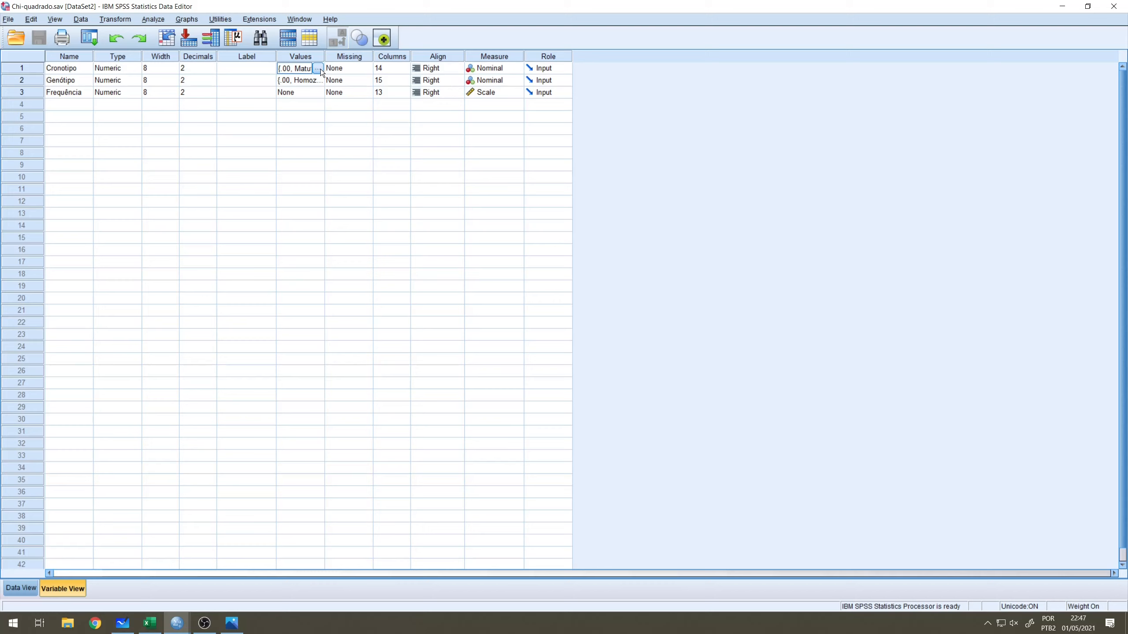
pyautogui.click(318, 69)
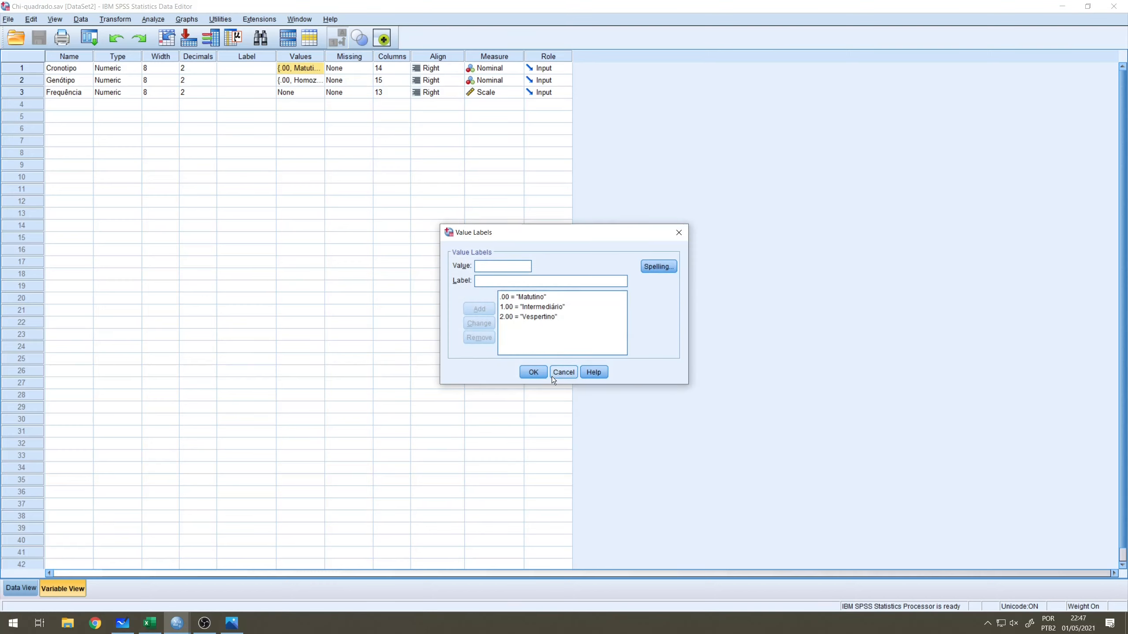
pyautogui.click(534, 372)
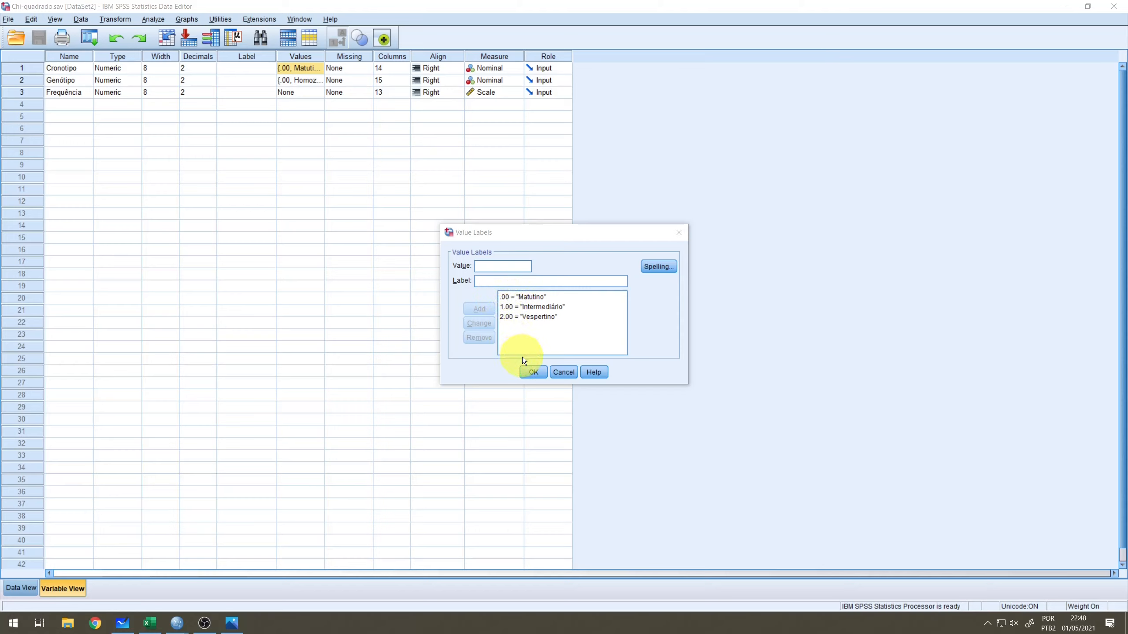
# Step: Check the value labels defined for the Genótipo variable, close the dialog and return to the data values
pyautogui.click(531, 372)
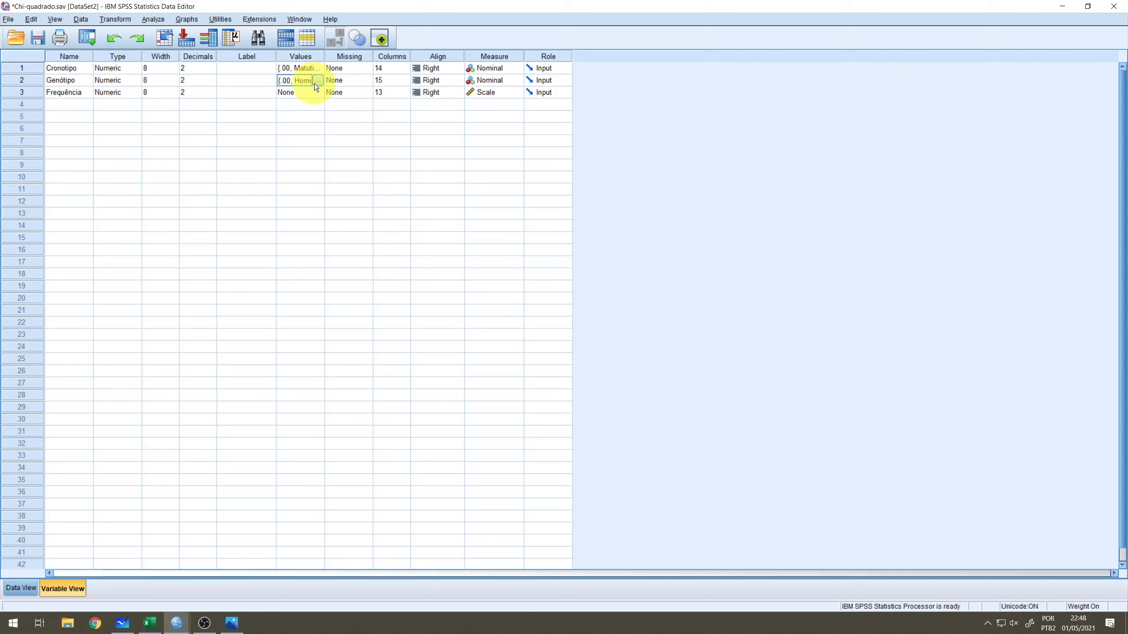
pyautogui.click(317, 81)
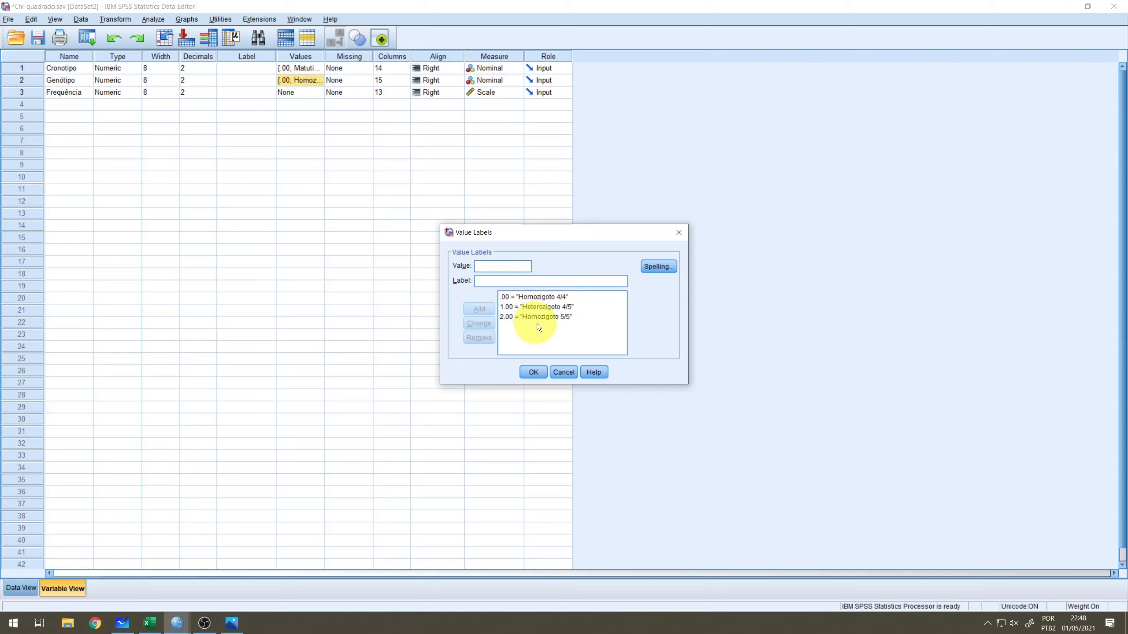
pyautogui.click(534, 372)
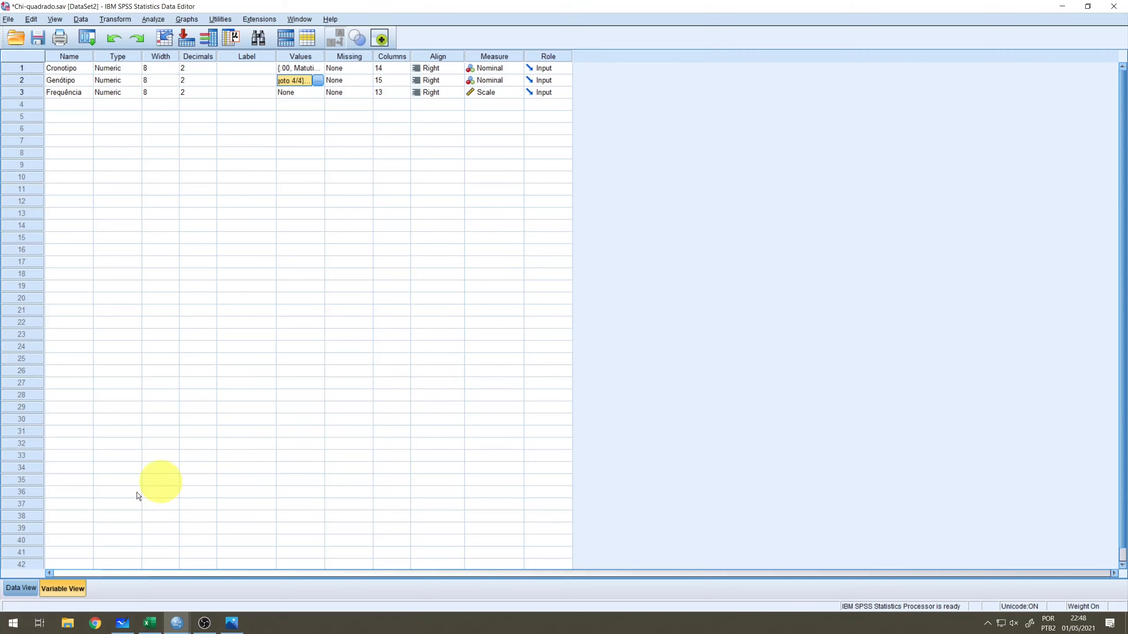
pyautogui.click(18, 587)
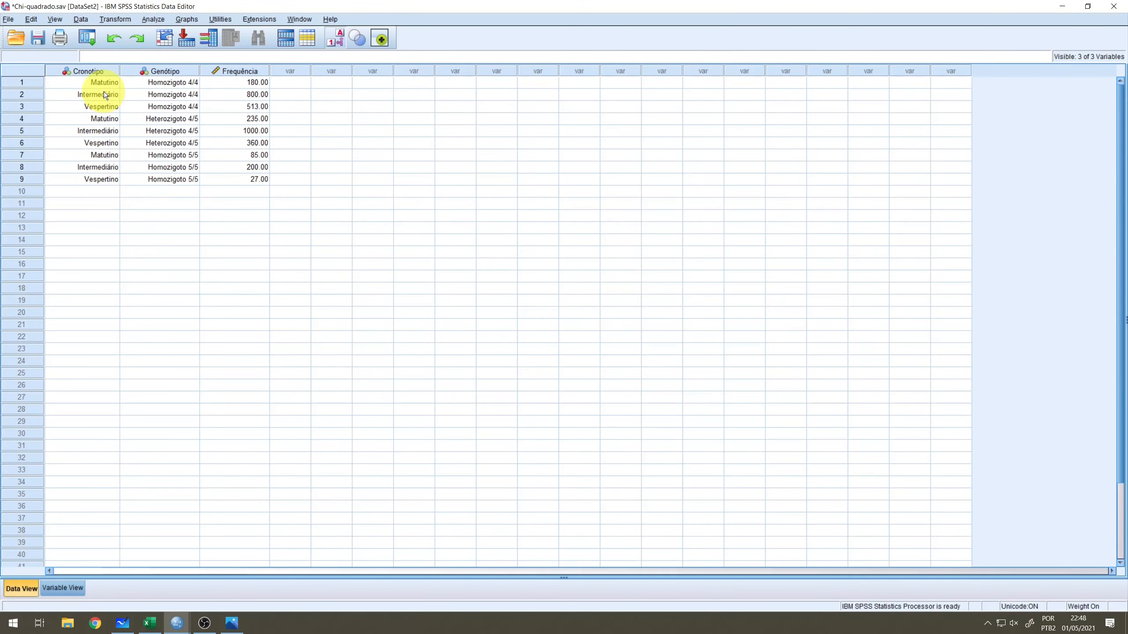
# Step: Set the Cronotipo value of case 1 to 2, and return it to 0
pyautogui.click(92, 83)
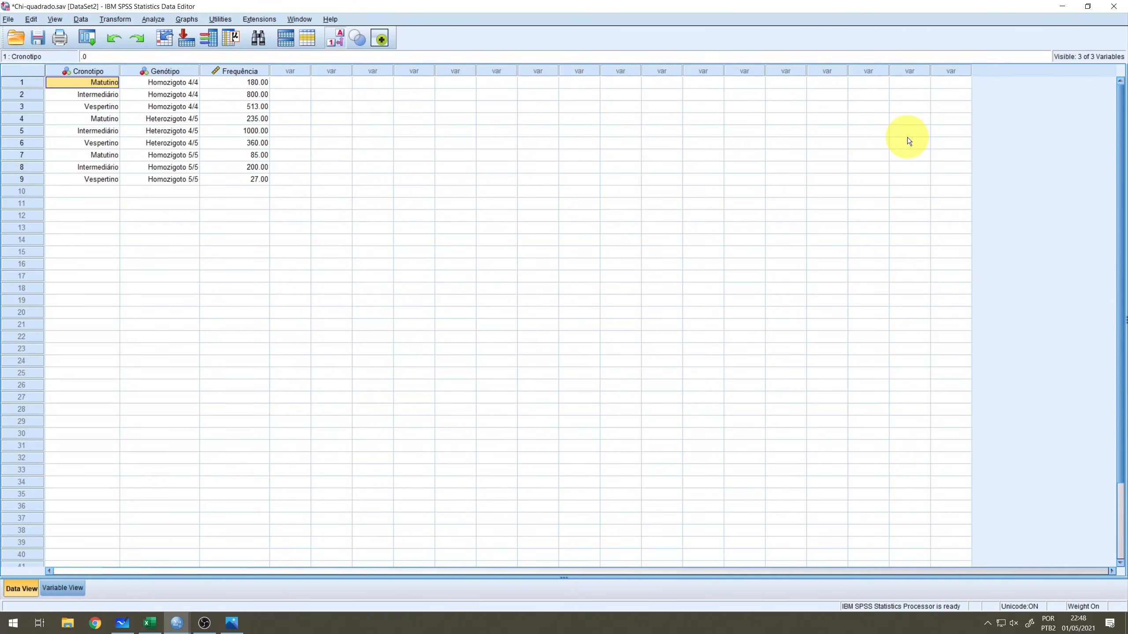
pyautogui.write('2')
pyautogui.press('Return')
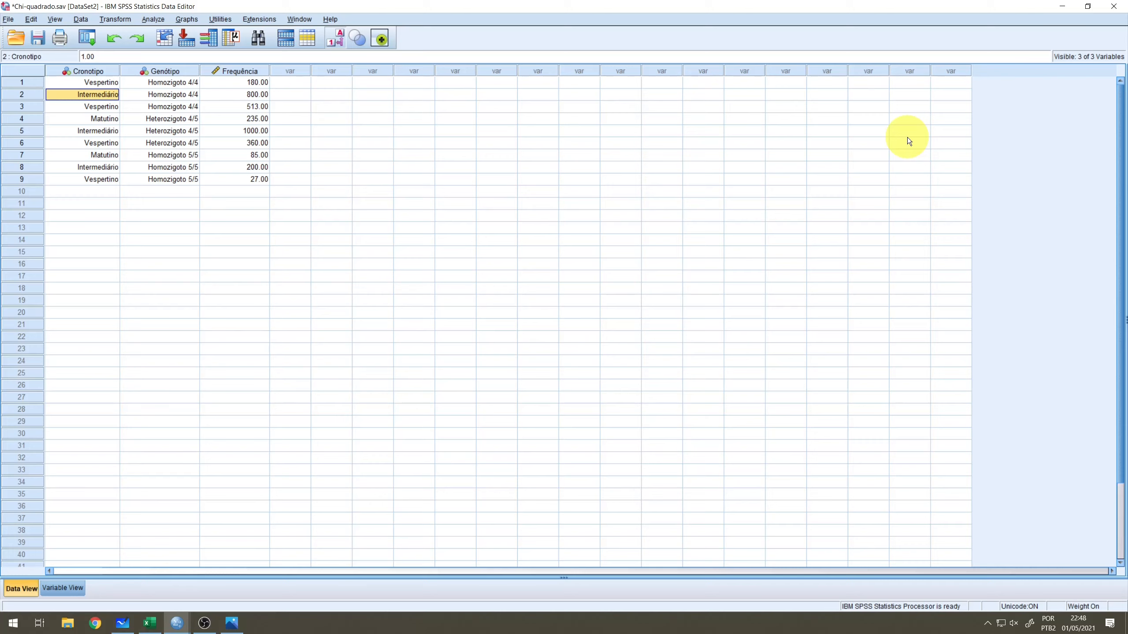
pyautogui.click(92, 83)
pyautogui.write('0')
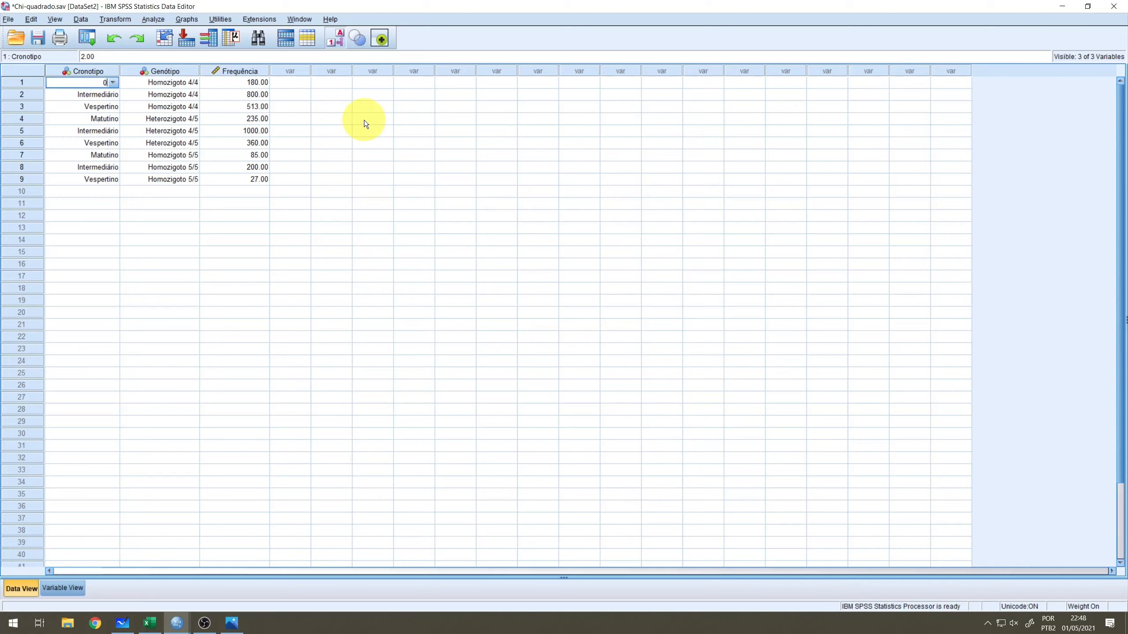
pyautogui.press('Return')
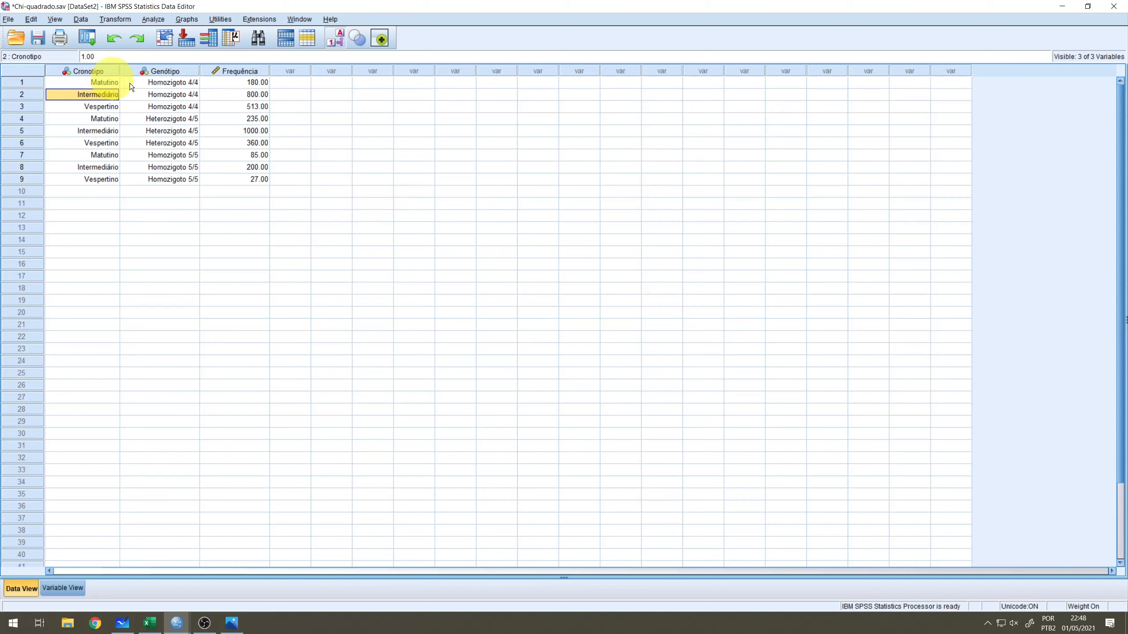
# Step: Weight the cases by the Frequência variable
pyautogui.click(168, 83)
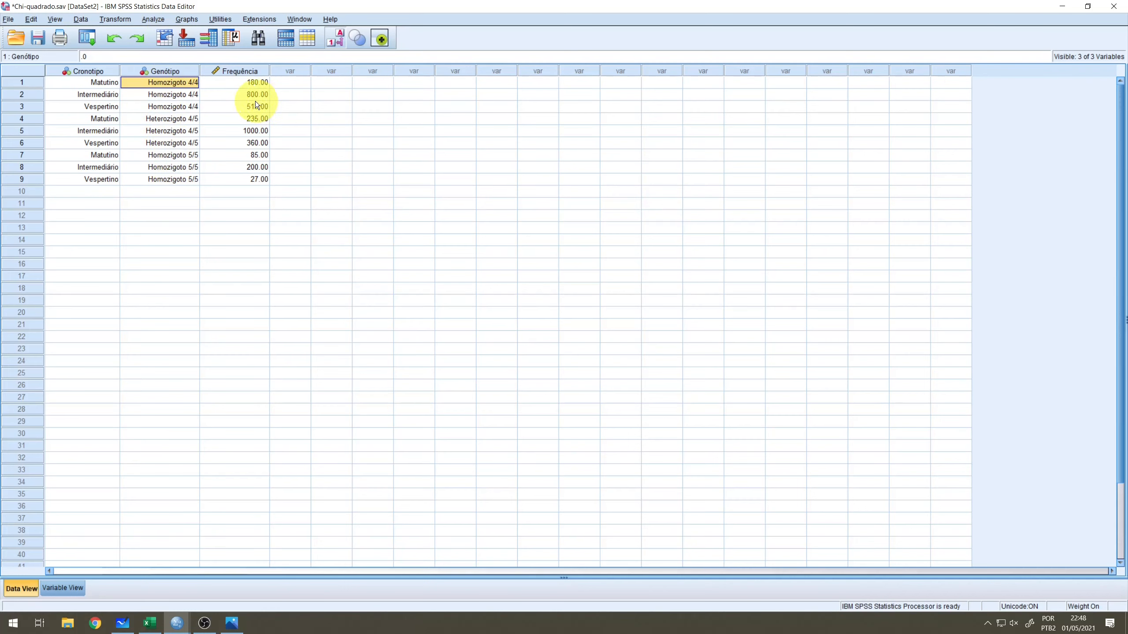
pyautogui.click(241, 79)
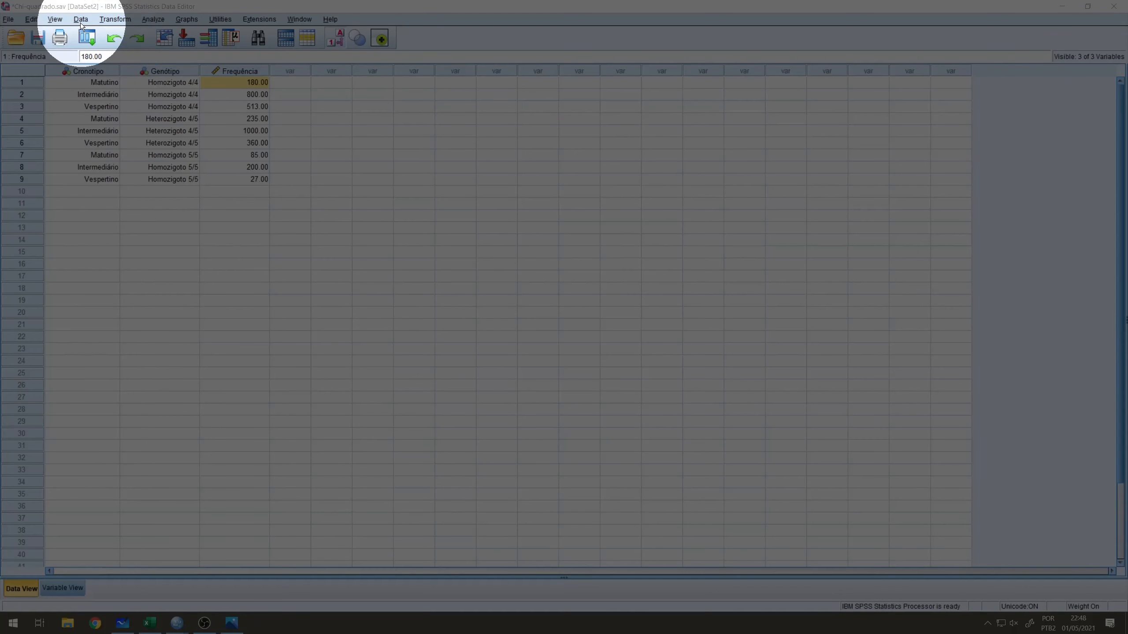
pyautogui.click(81, 19)
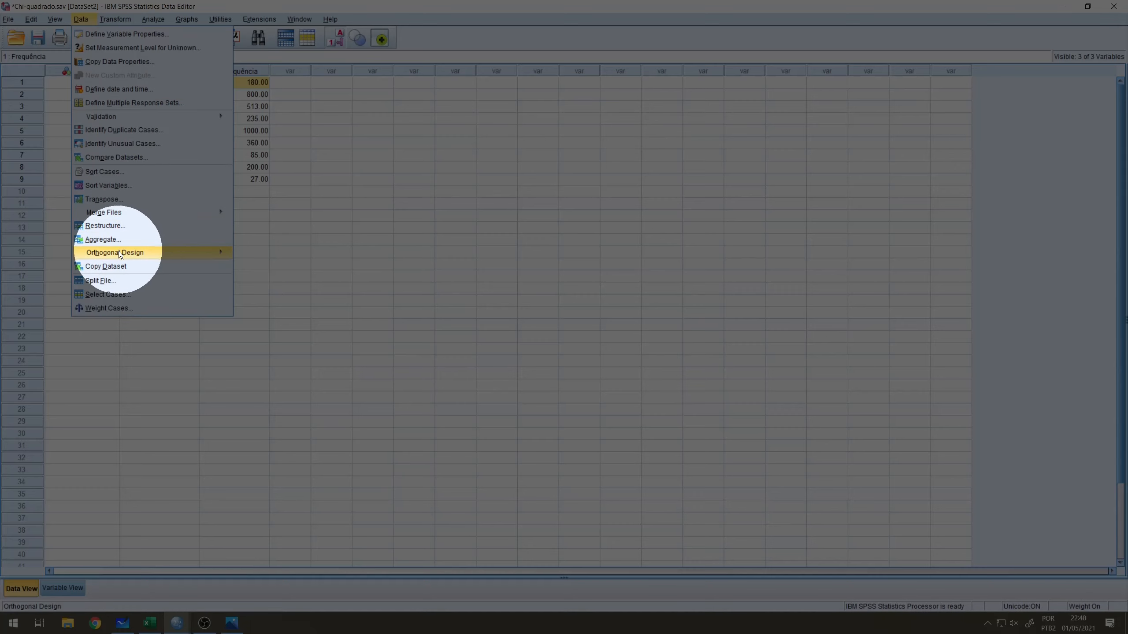
pyautogui.click(113, 308)
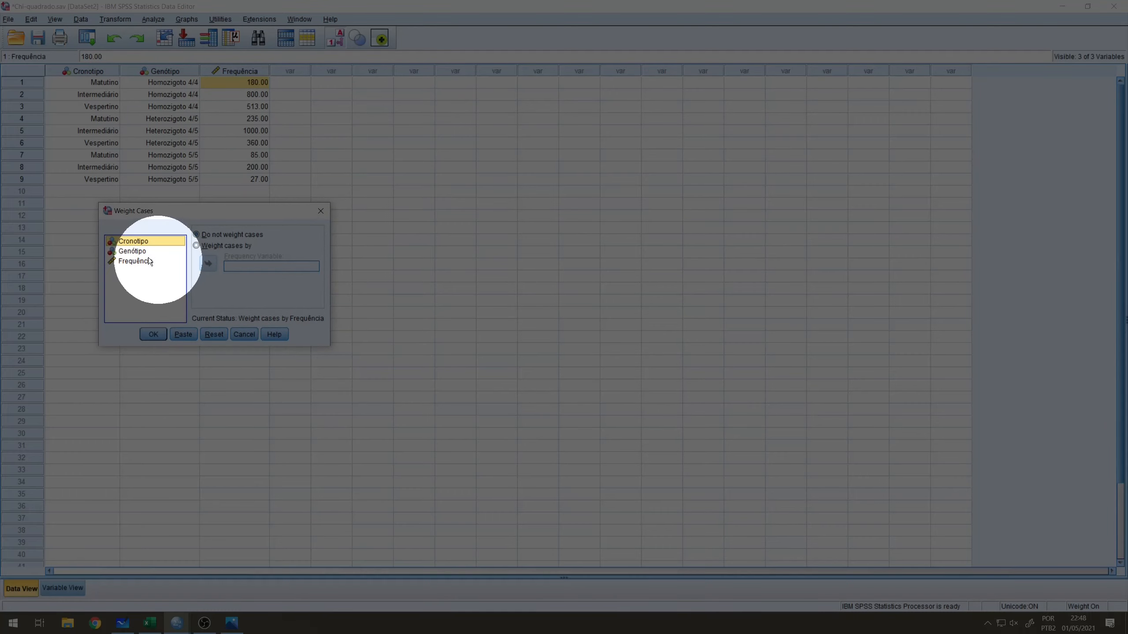
pyautogui.click(196, 247)
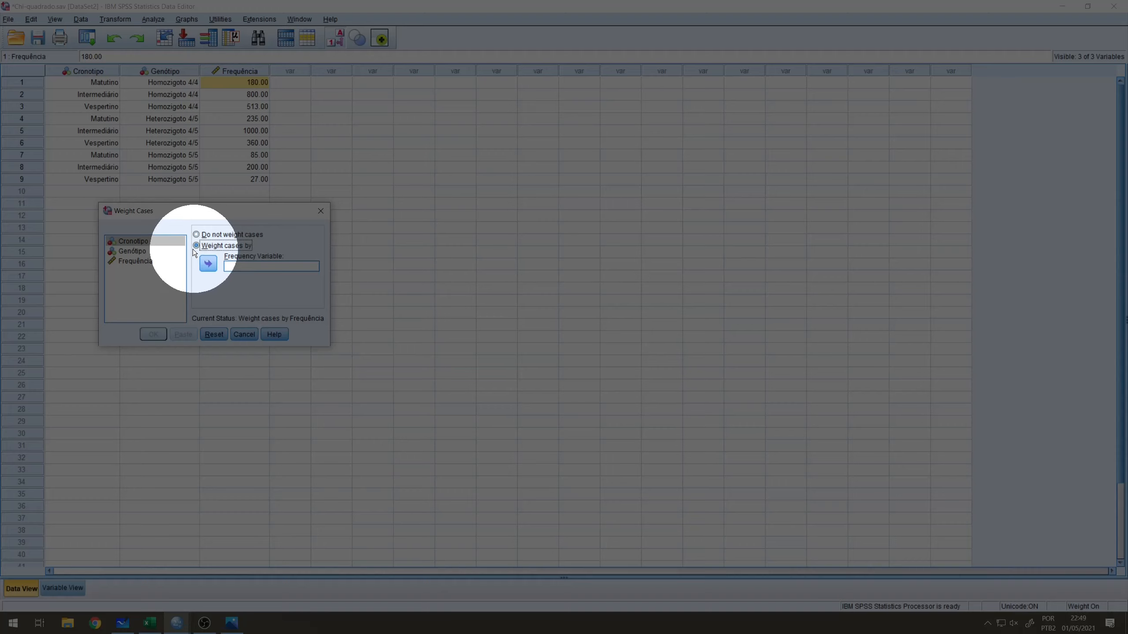
pyautogui.click(140, 263)
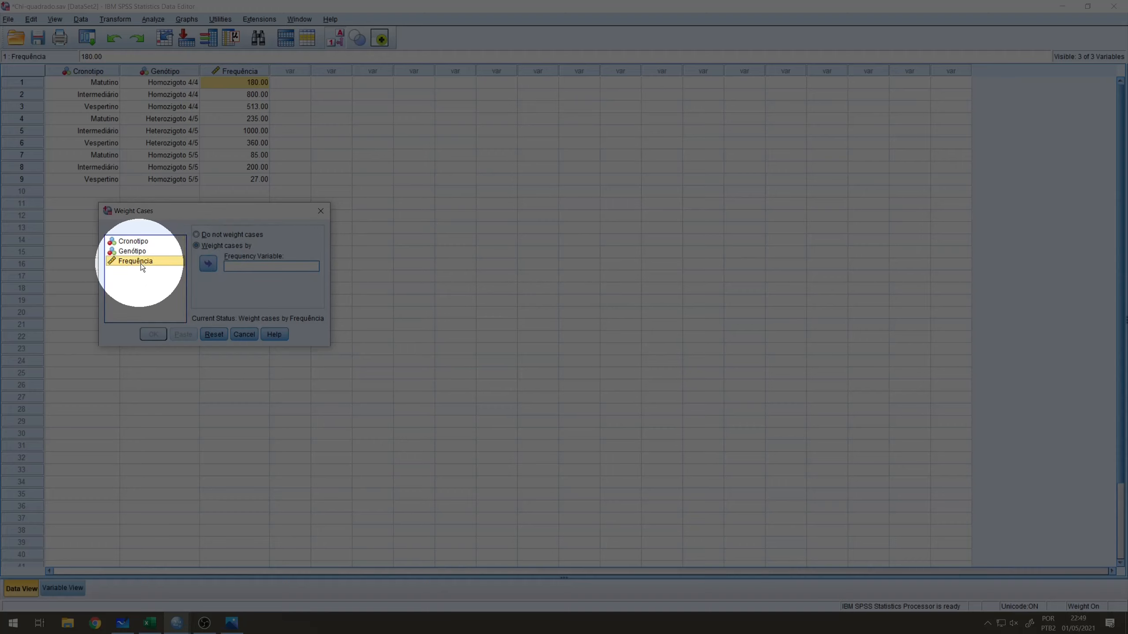
pyautogui.click(208, 264)
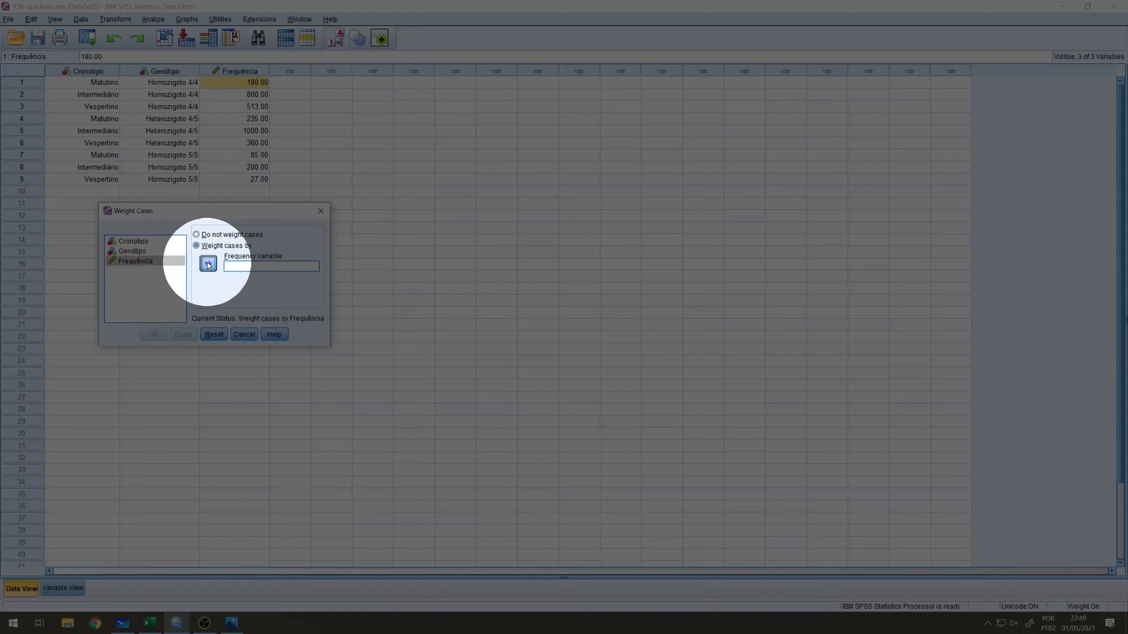
pyautogui.click(153, 333)
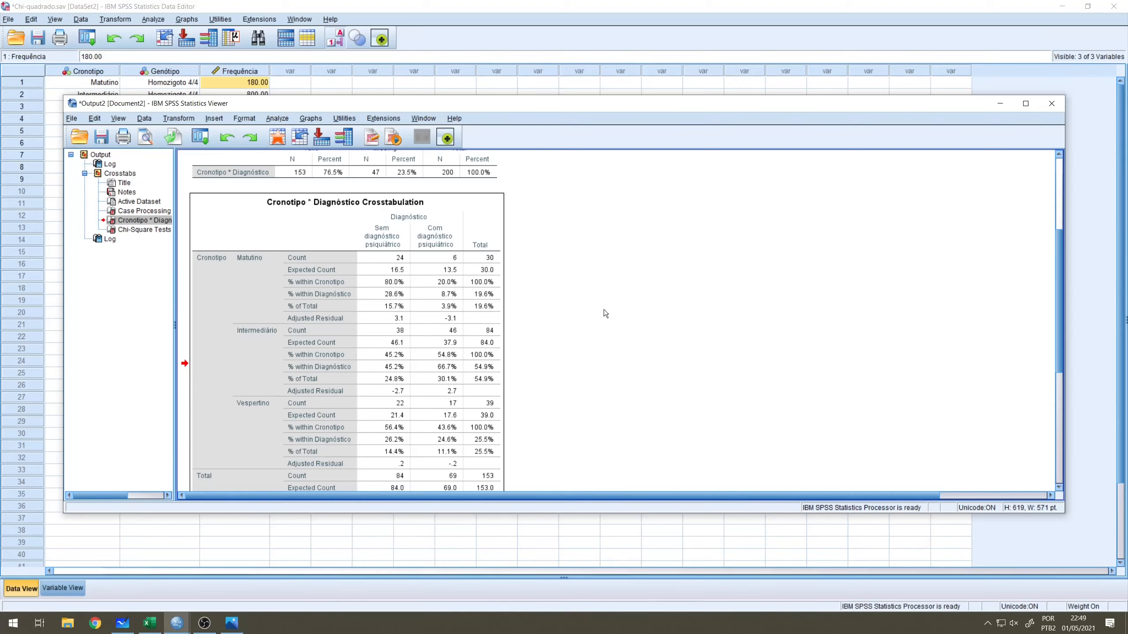
# Step: Check the weighting command in the output log and close the output viewer without saving its contents
pyautogui.scroll(-5, 606, 313)
pyautogui.click(316, 470)
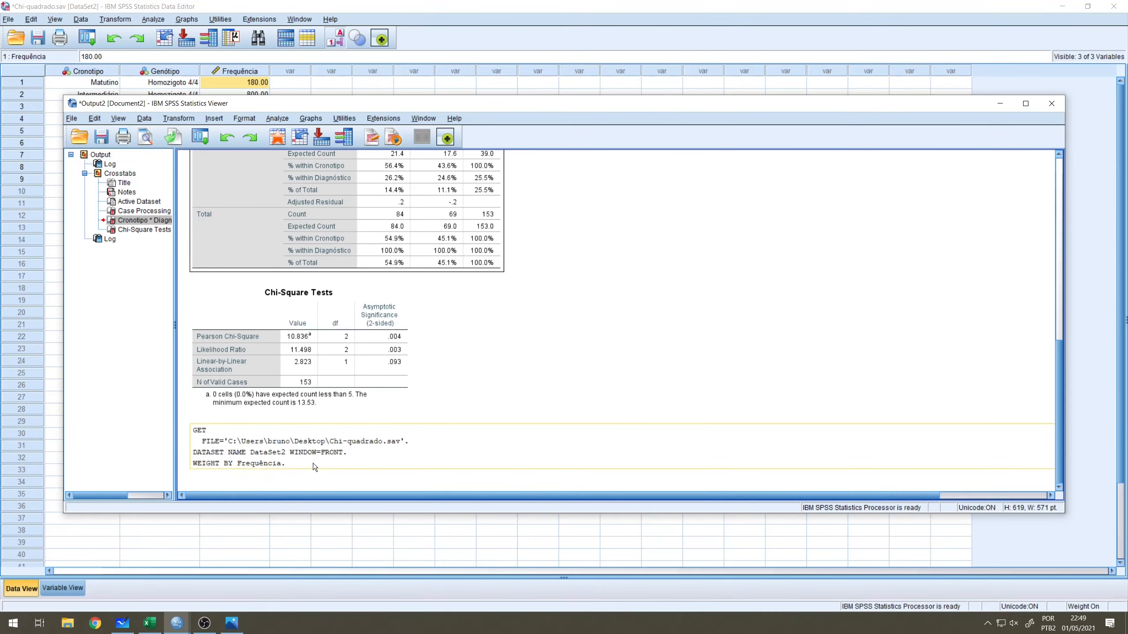
pyautogui.moveTo(289, 468); pyautogui.dragTo(264, 470)
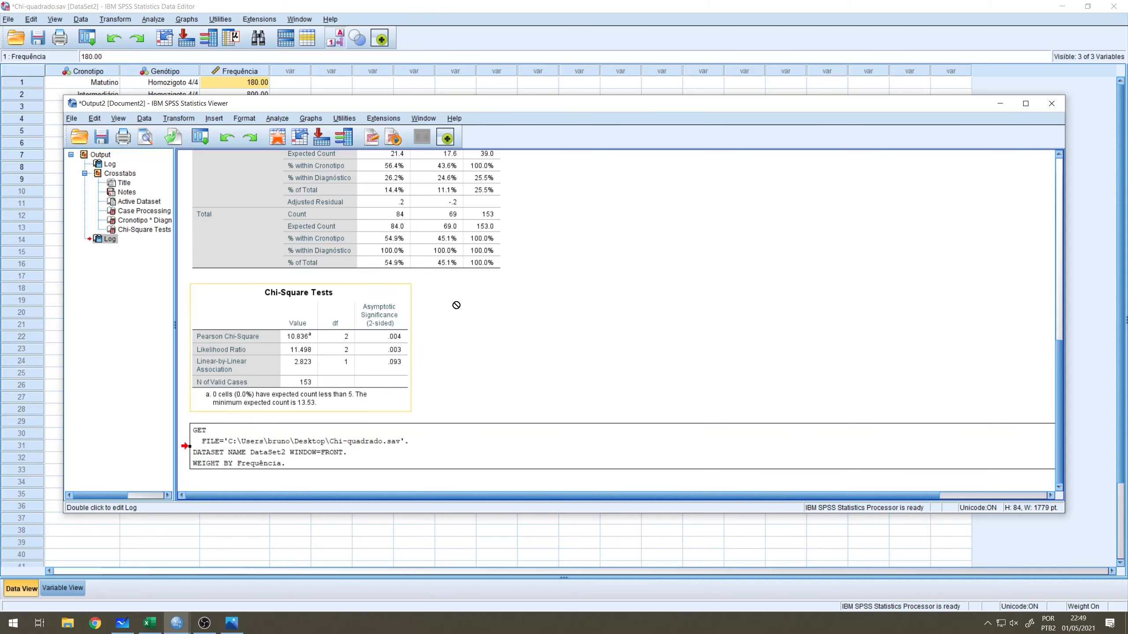
pyautogui.click(1043, 103)
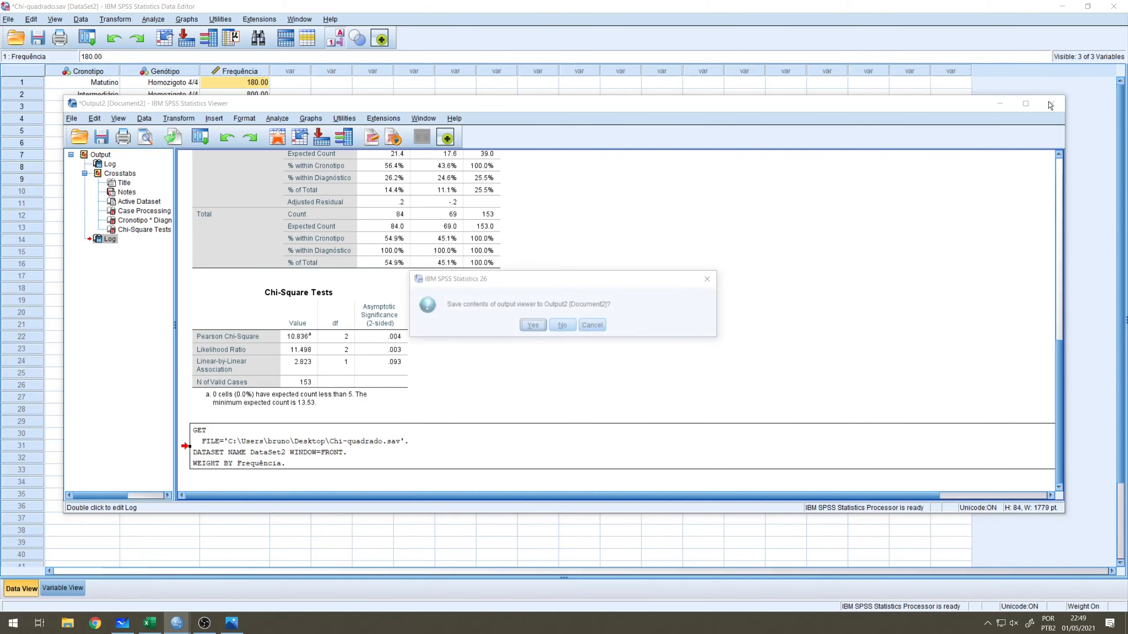
pyautogui.click(566, 331)
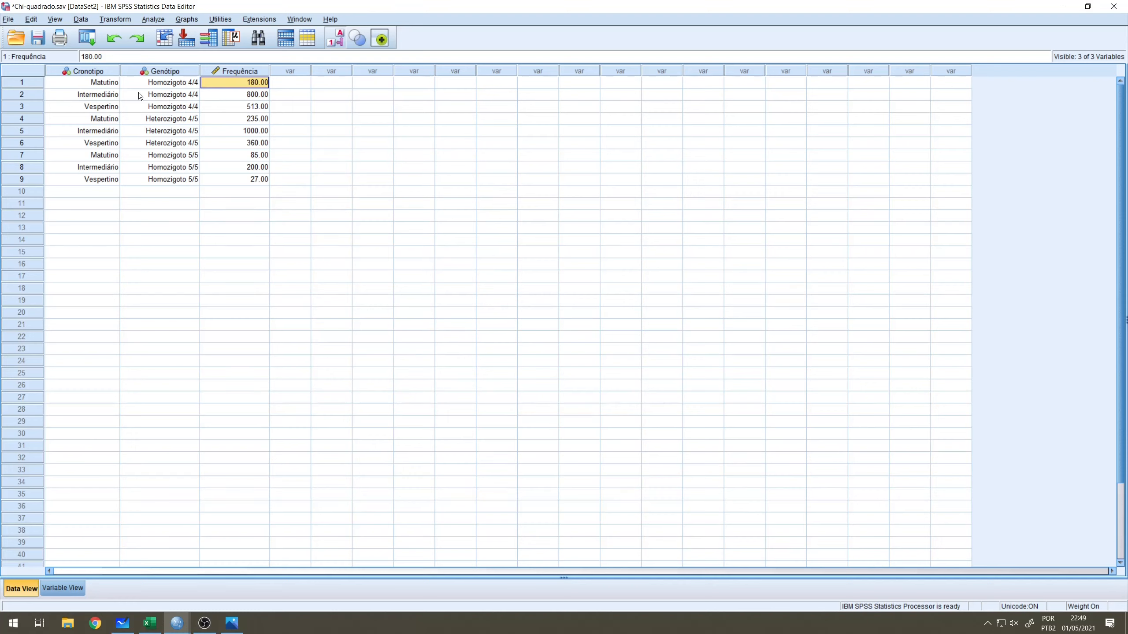
# Step: Set up a Crosstabs analysis with Cronotipo as rows, Genótipo as columns and Frequência as the layer variable
pyautogui.click(154, 19)
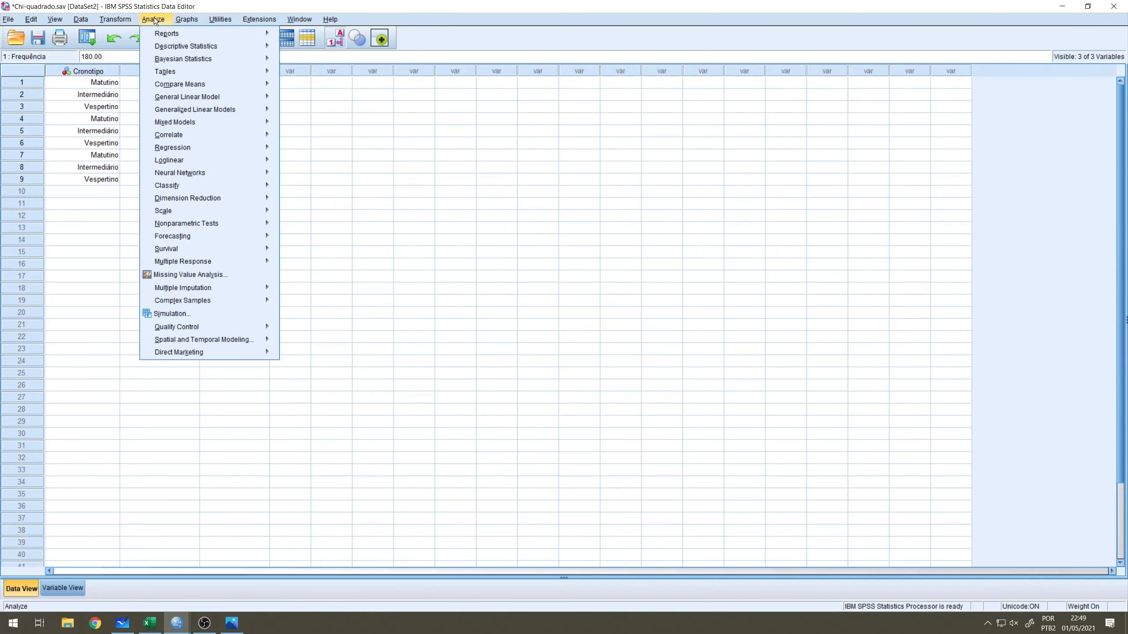
pyautogui.click(188, 46)
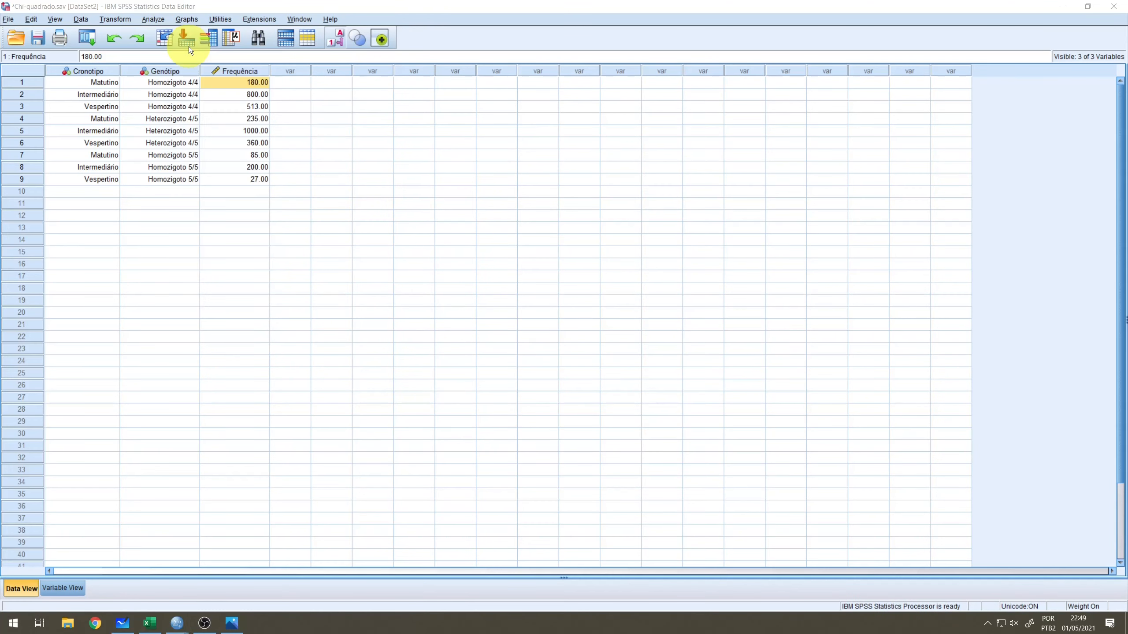
pyautogui.click(153, 20)
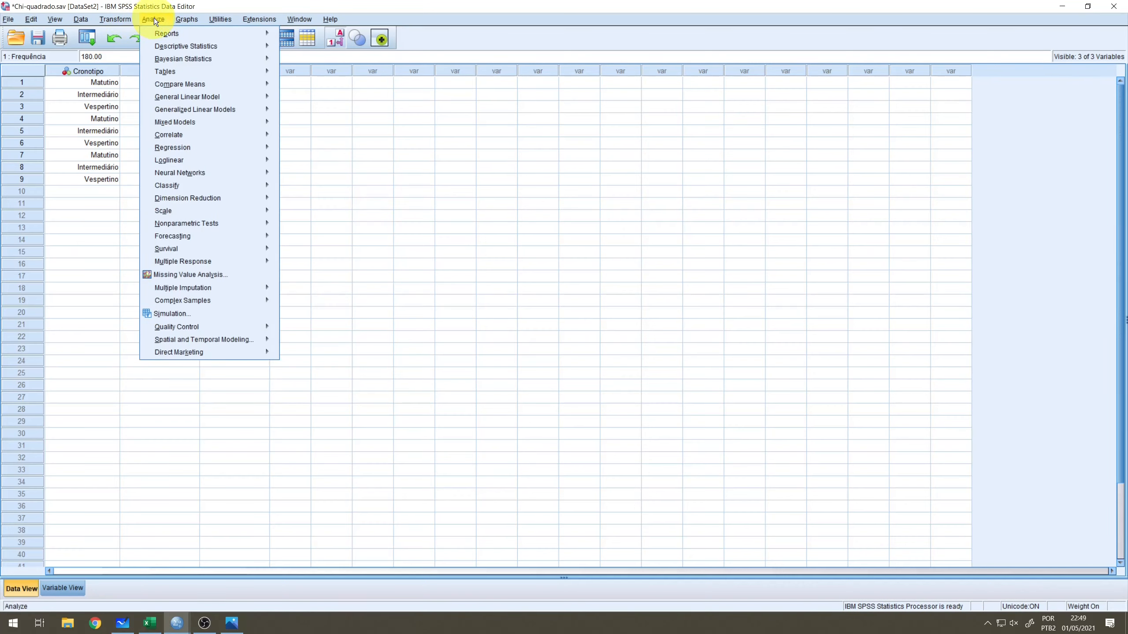
pyautogui.moveTo(181, 46)
pyautogui.click(310, 88)
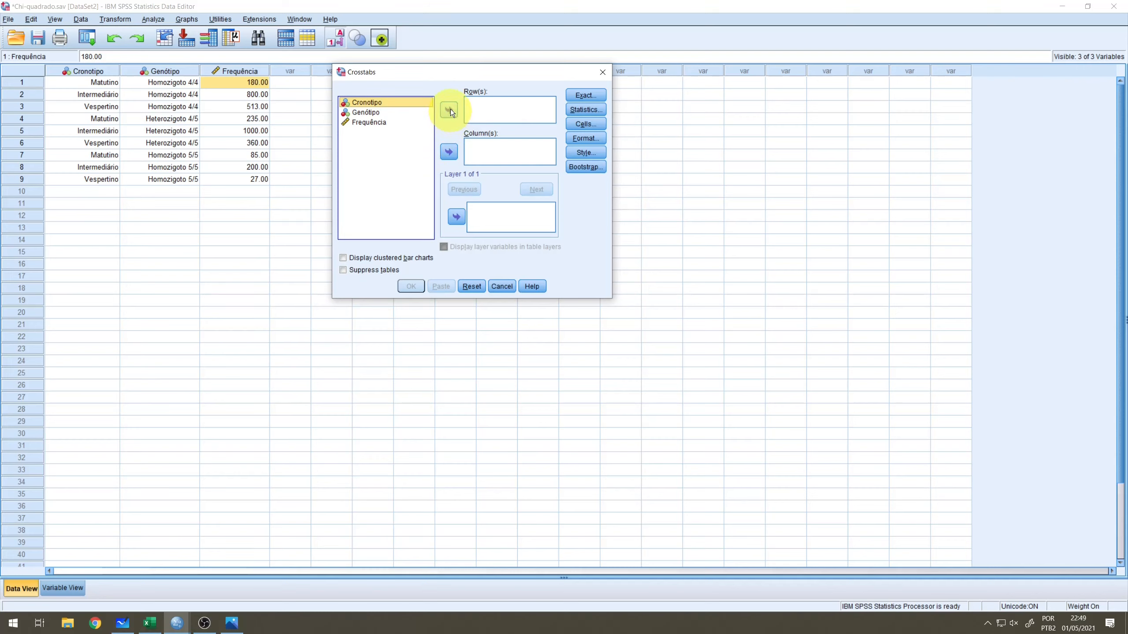
pyautogui.click(449, 110)
pyautogui.click(389, 104)
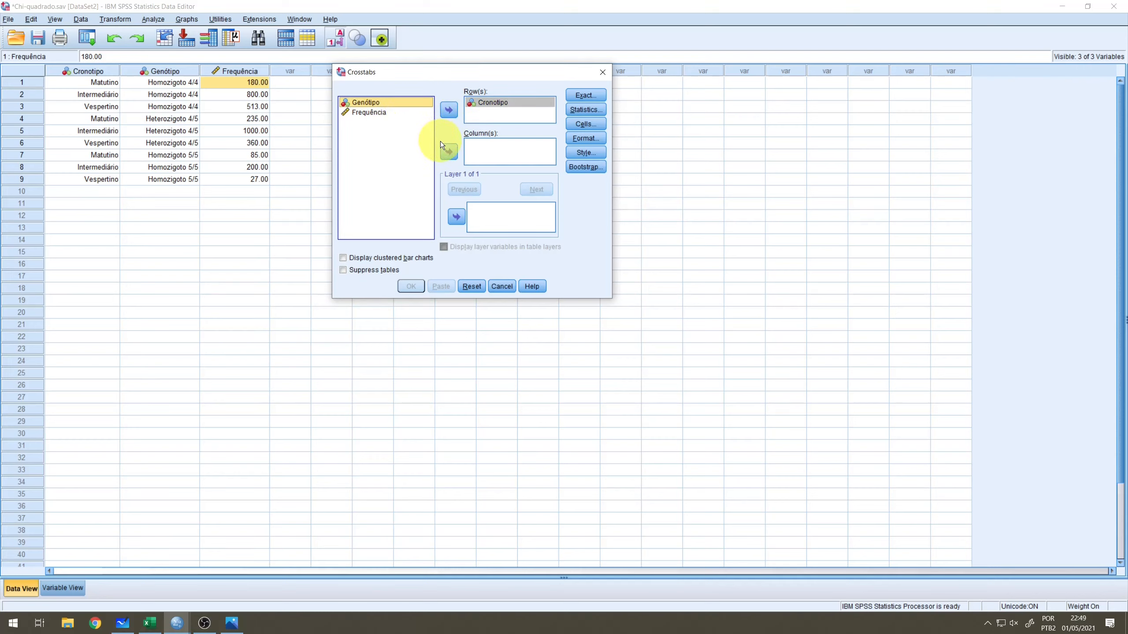
pyautogui.click(448, 151)
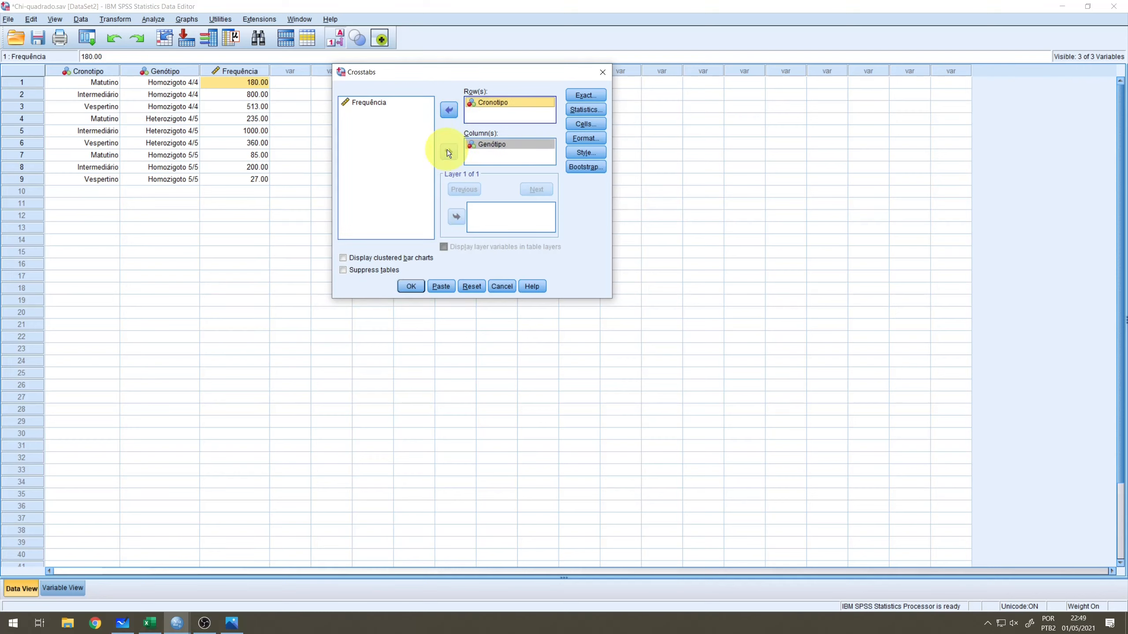
pyautogui.click(376, 104)
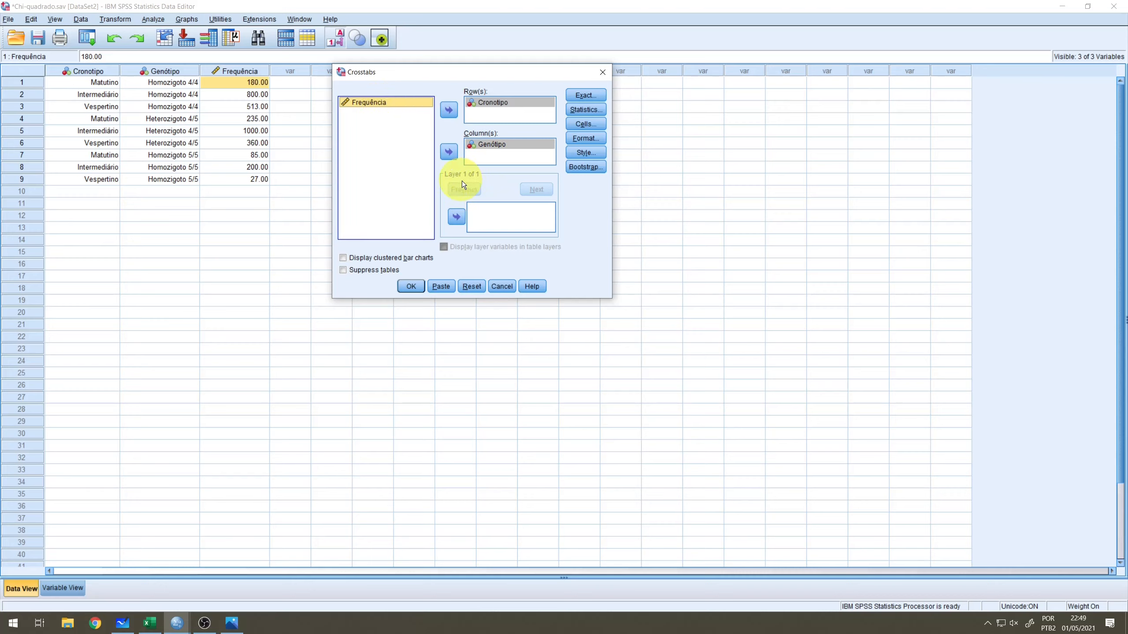
pyautogui.click(457, 217)
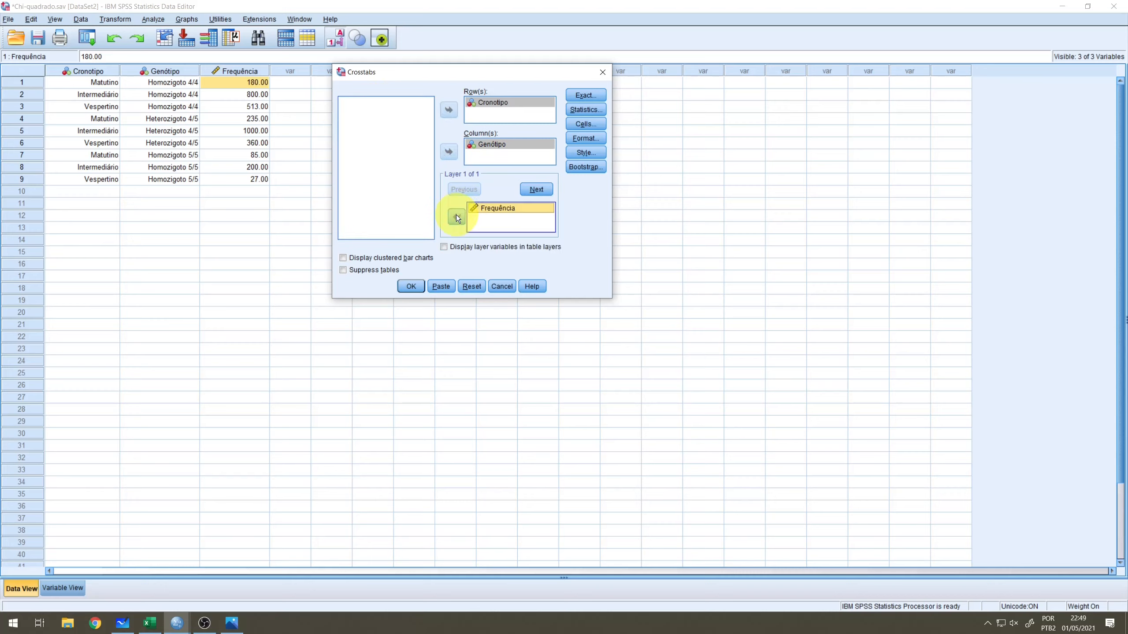
# Step: Keep the crosstab's exact tests setting at Asymptotic only and enable the Chi-square statistic
pyautogui.click(586, 98)
pyautogui.click(419, 274)
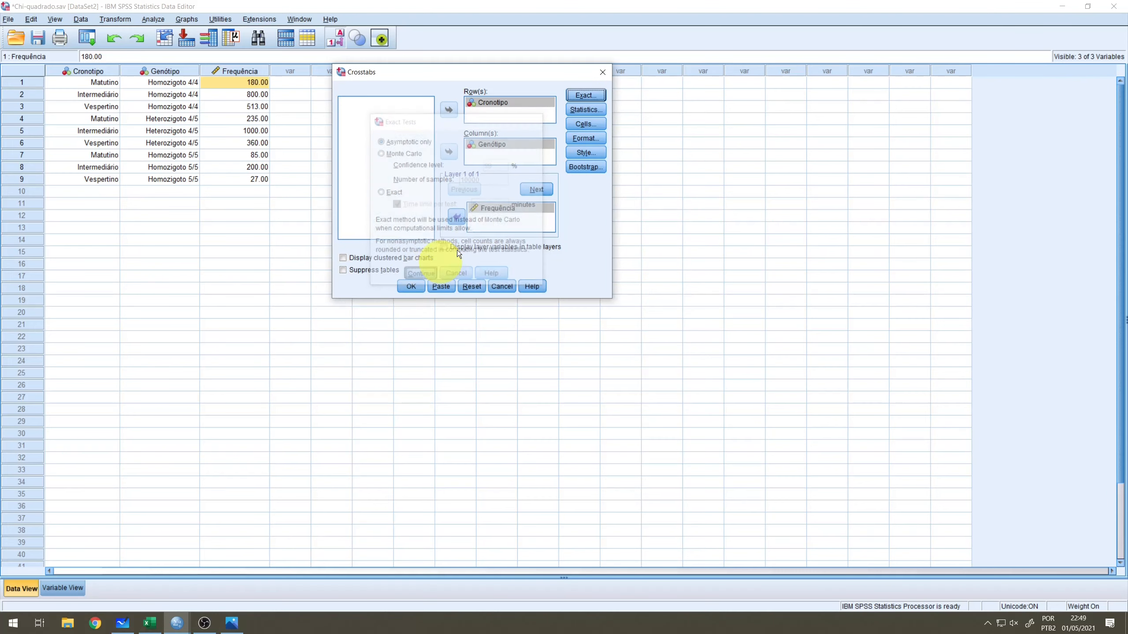
pyautogui.click(571, 112)
pyautogui.click(393, 142)
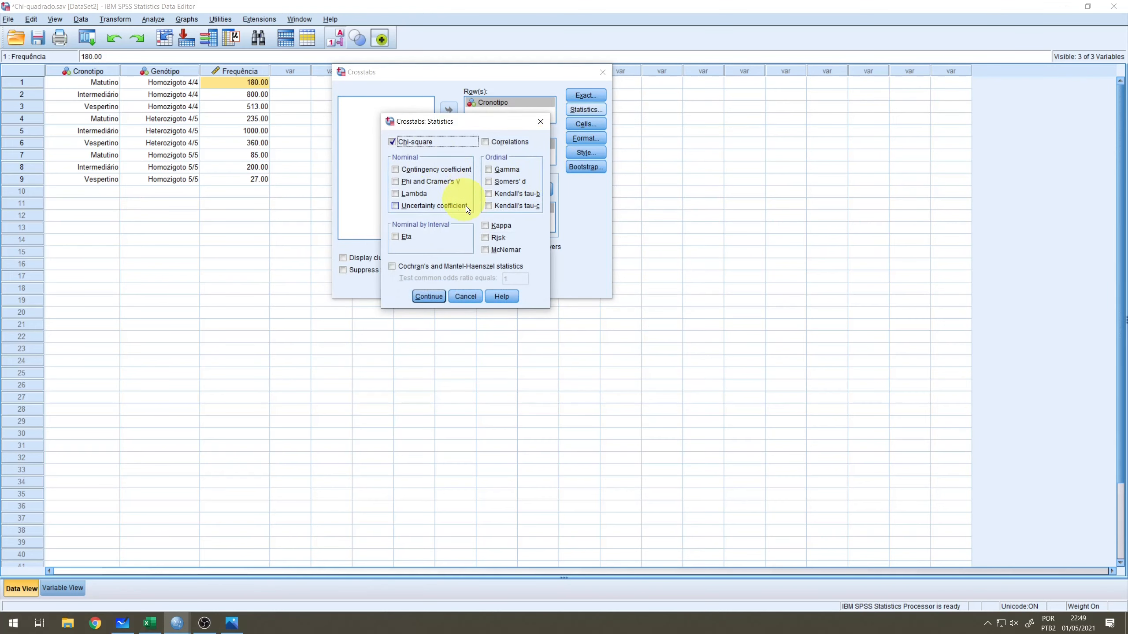
pyautogui.click(427, 296)
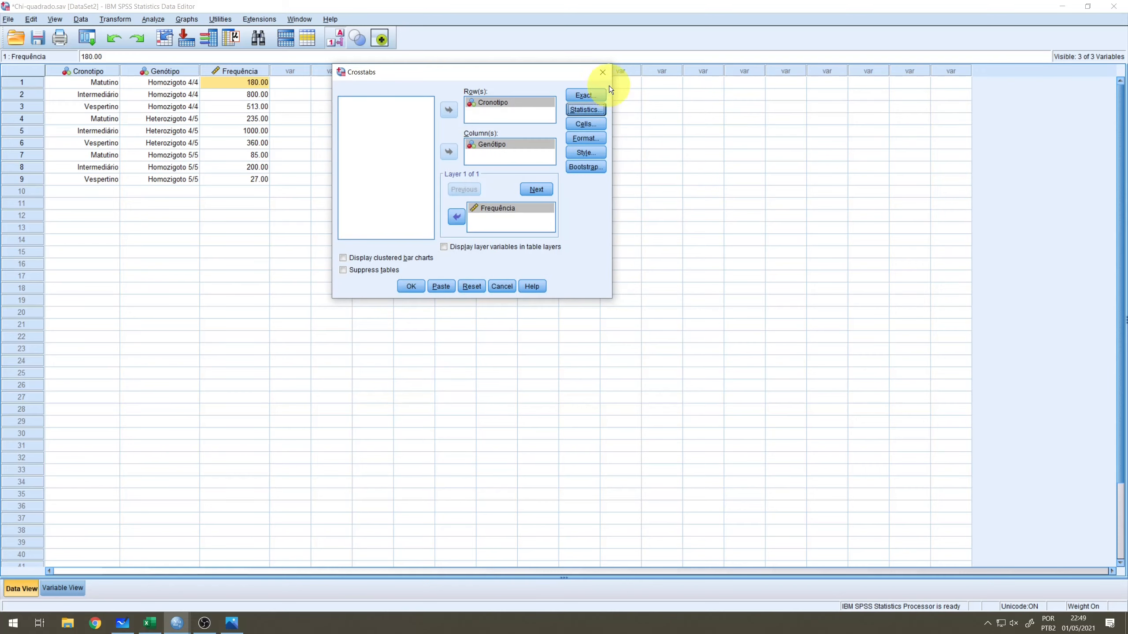
# Step: Add expected counts, row, column and total percentages, and adjusted standardized residuals to the crosstab cell display
pyautogui.click(593, 125)
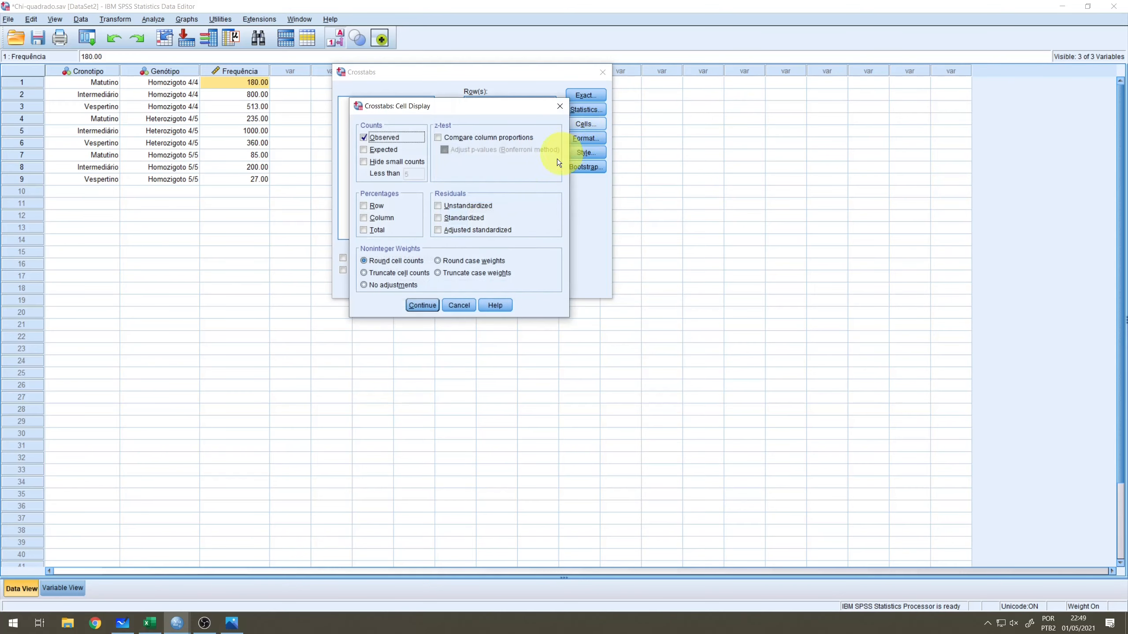
pyautogui.click(368, 206)
pyautogui.click(367, 229)
pyautogui.click(370, 217)
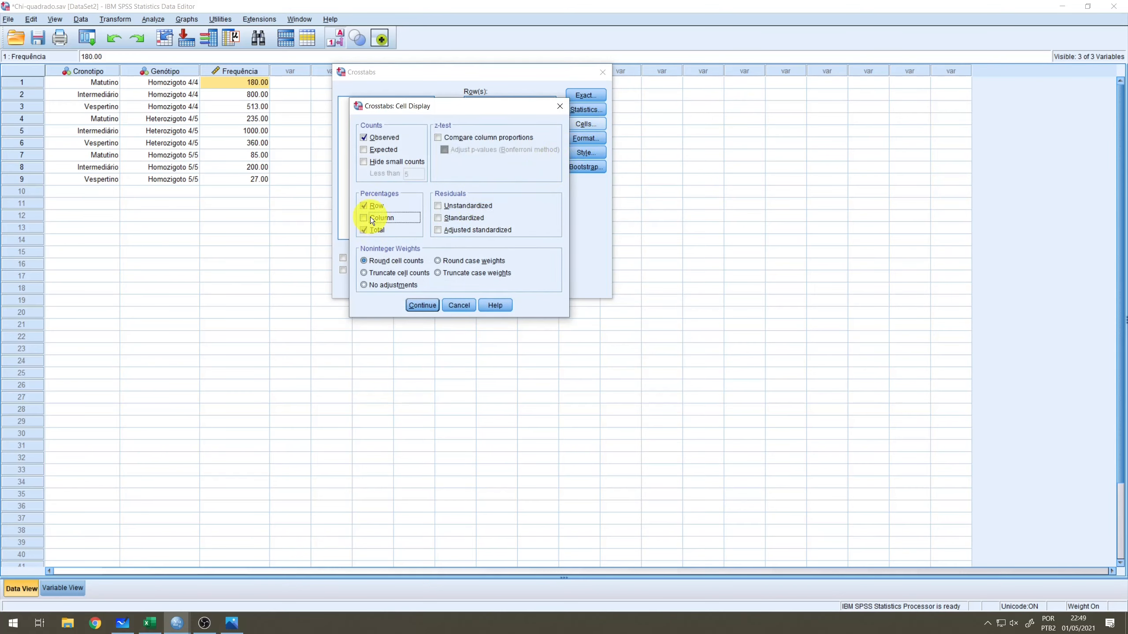
pyautogui.click(381, 150)
pyautogui.click(437, 230)
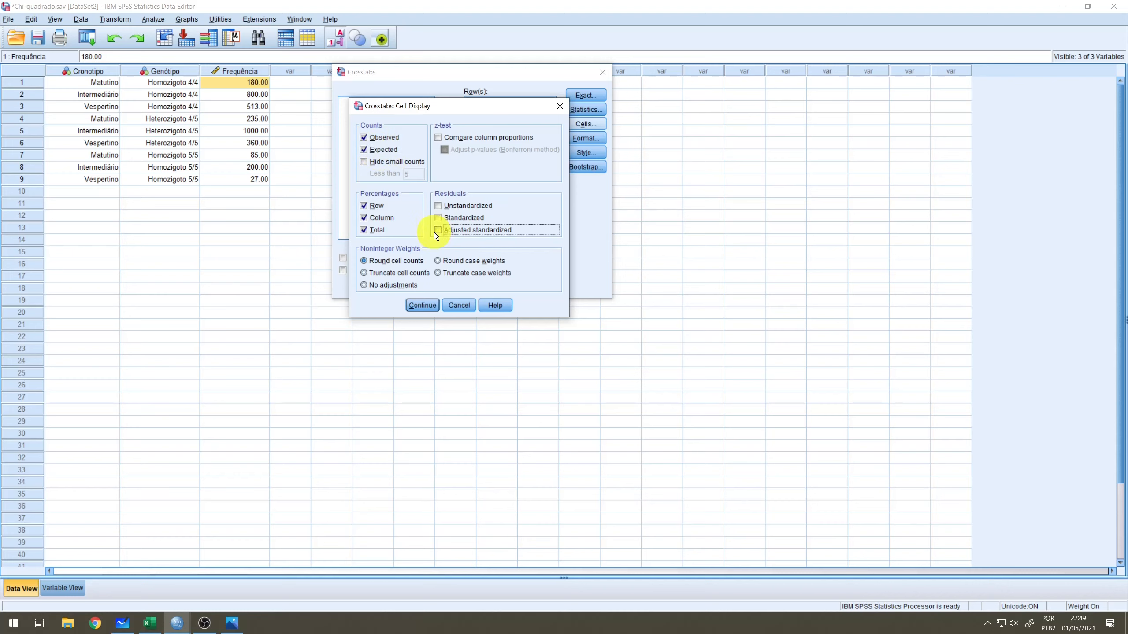
pyautogui.click(408, 306)
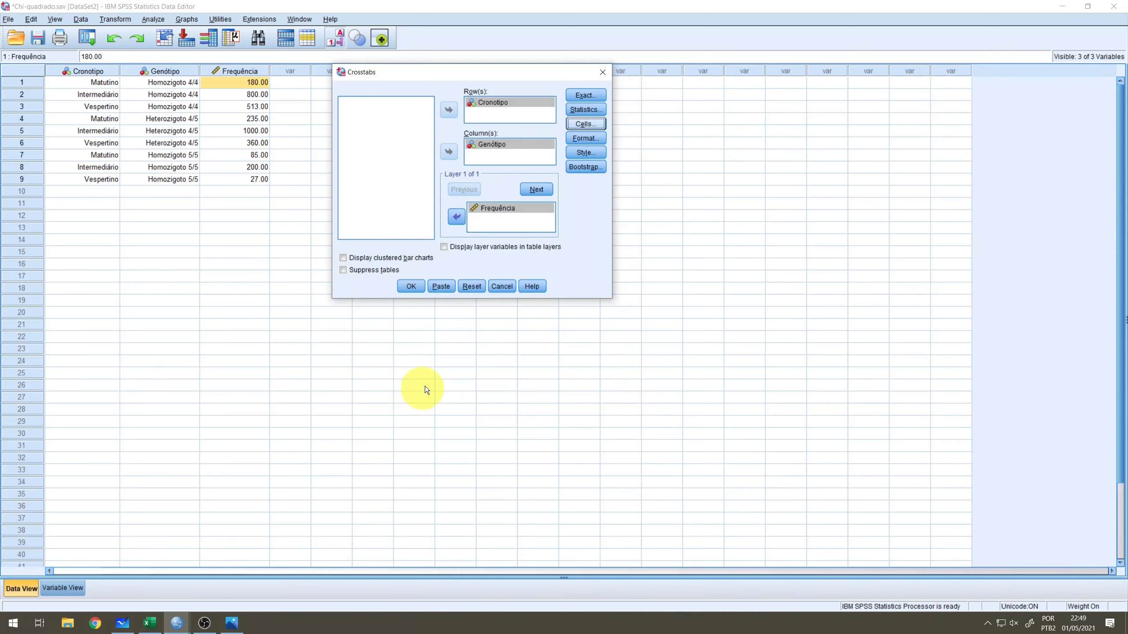
# Step: Run the layered crosstab analysis and maximize the output viewer to show its tables
pyautogui.click(416, 289)
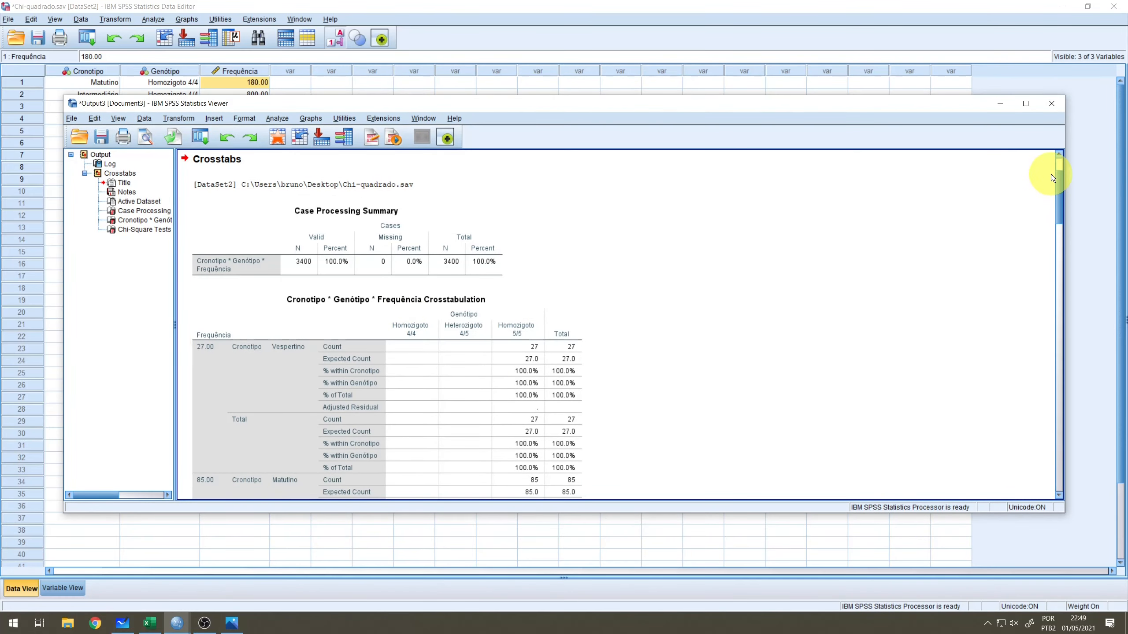
pyautogui.click(1023, 106)
pyautogui.scroll(-15, 566, 312)
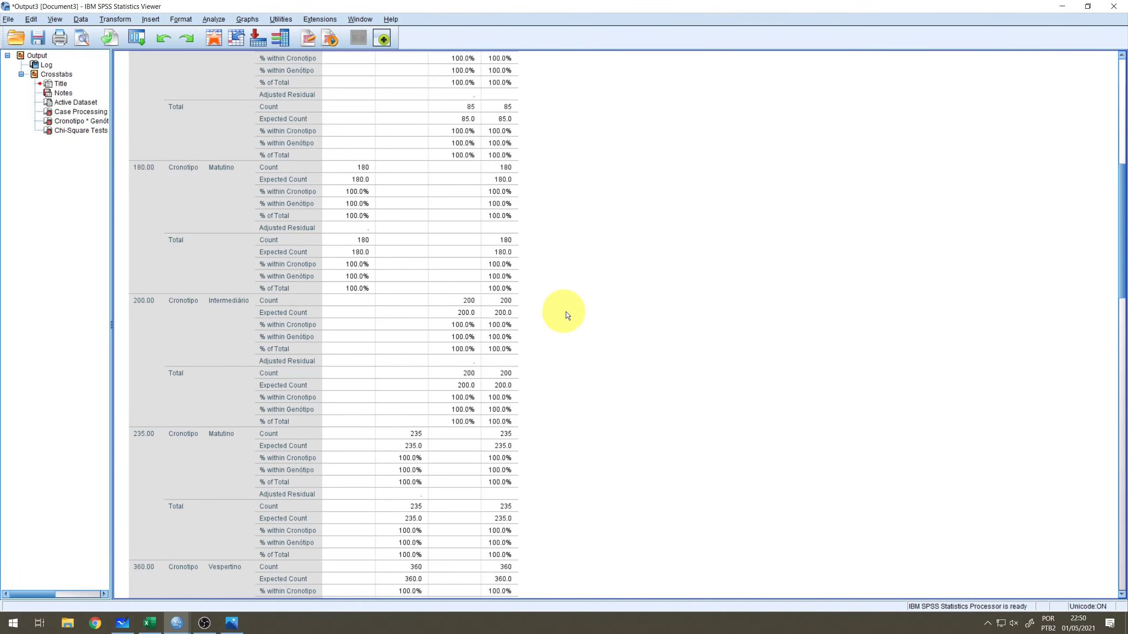
pyautogui.scroll(-10, 609, 320)
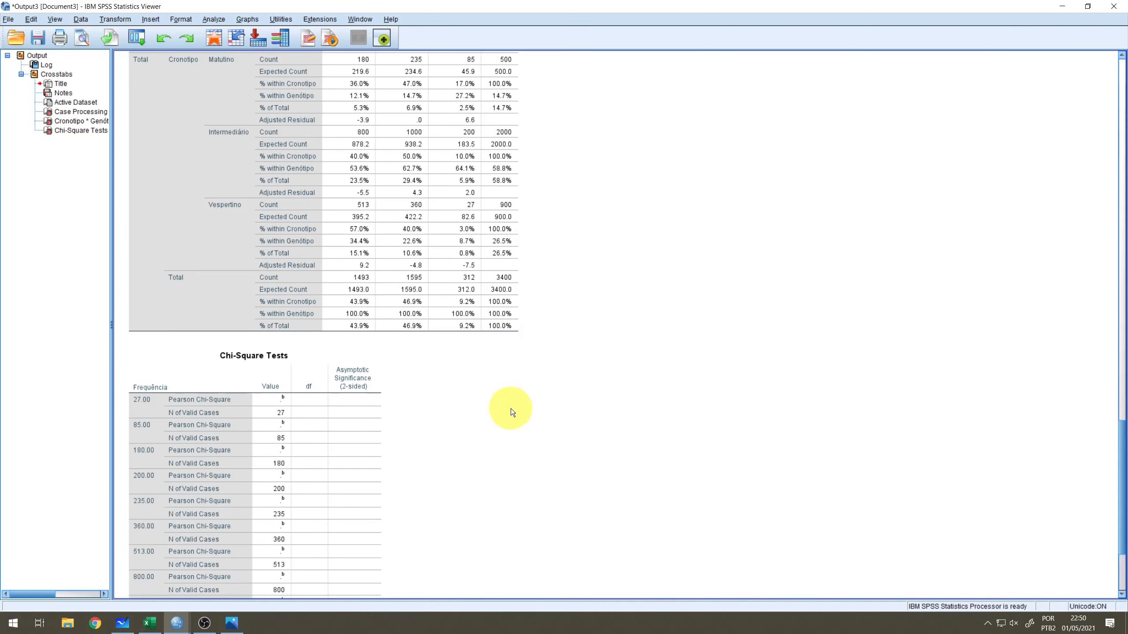
# Step: Examine the crosstabulation's separate Frequência layers, from the first layer down to the Total section
pyautogui.scroll(6, 511, 410)
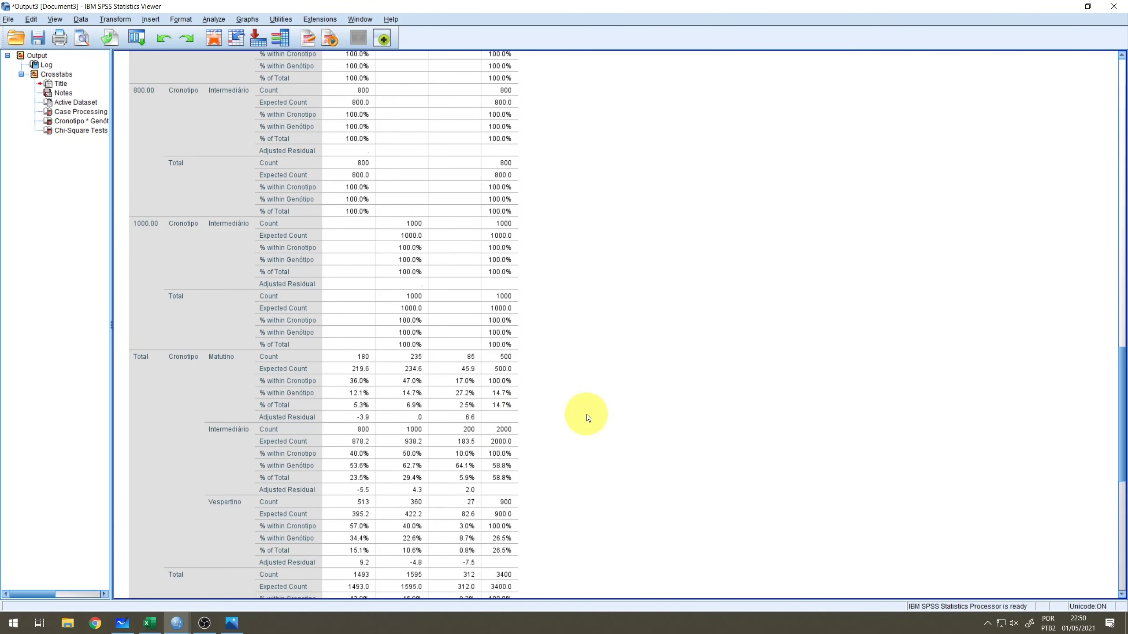
pyautogui.scroll(6, 597, 409)
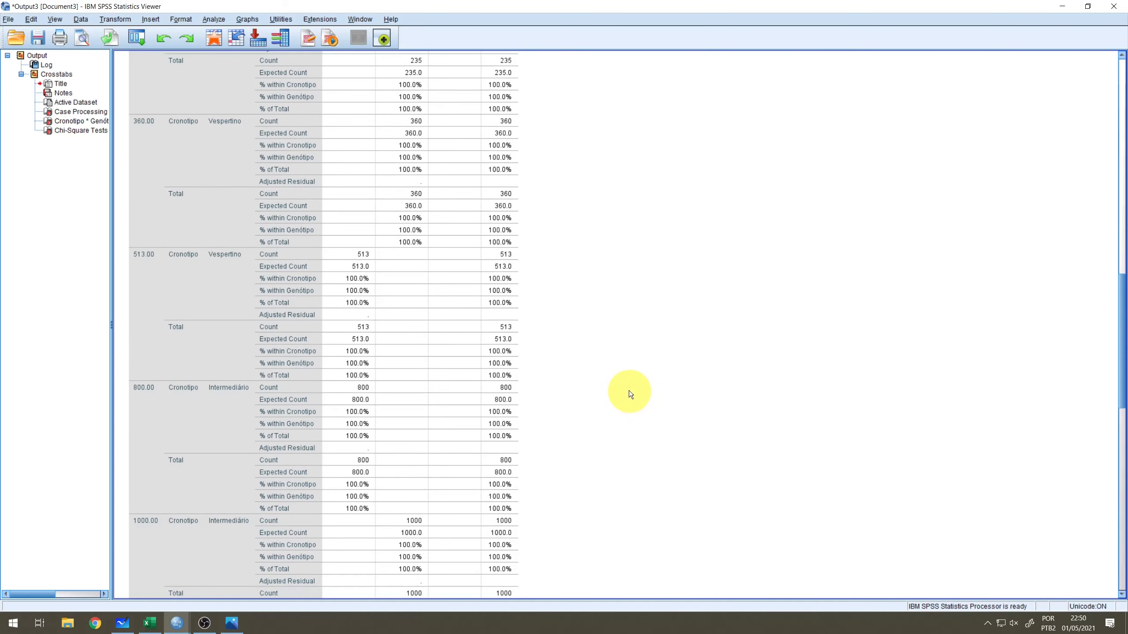
pyautogui.scroll(15, 621, 390)
pyautogui.click(216, 334)
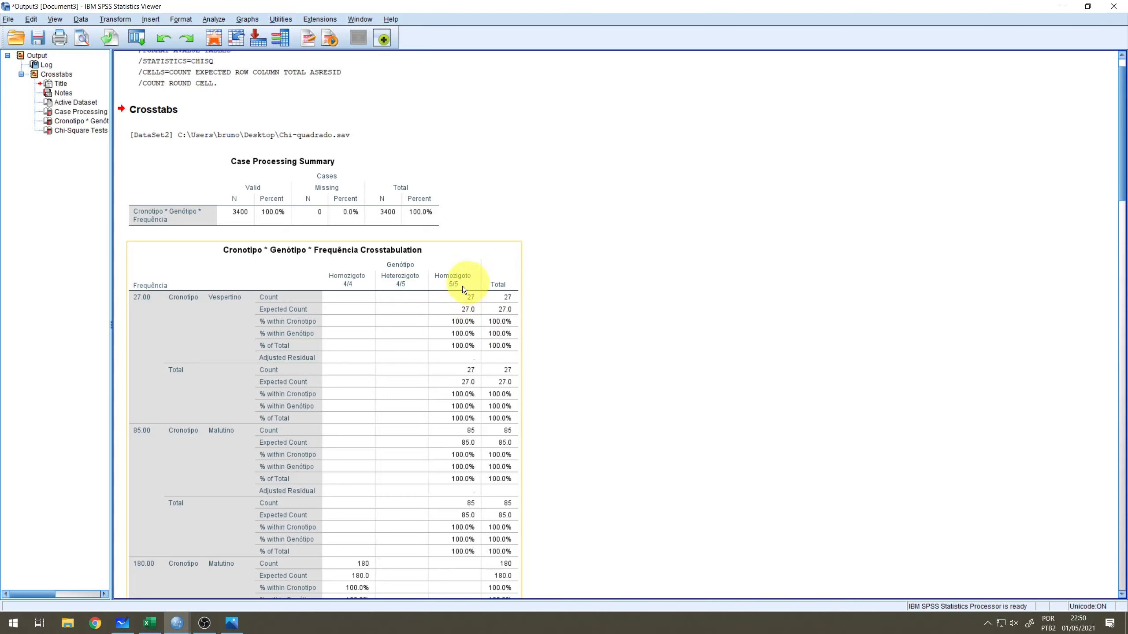
pyautogui.scroll(-10, 360, 274)
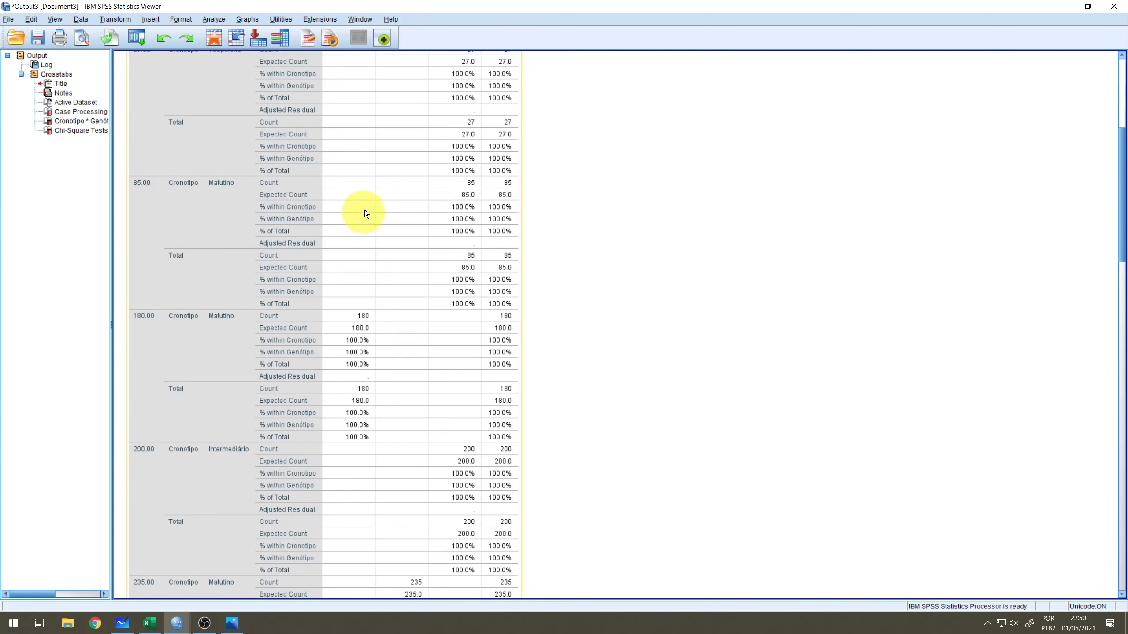
pyautogui.scroll(-15, 280, 167)
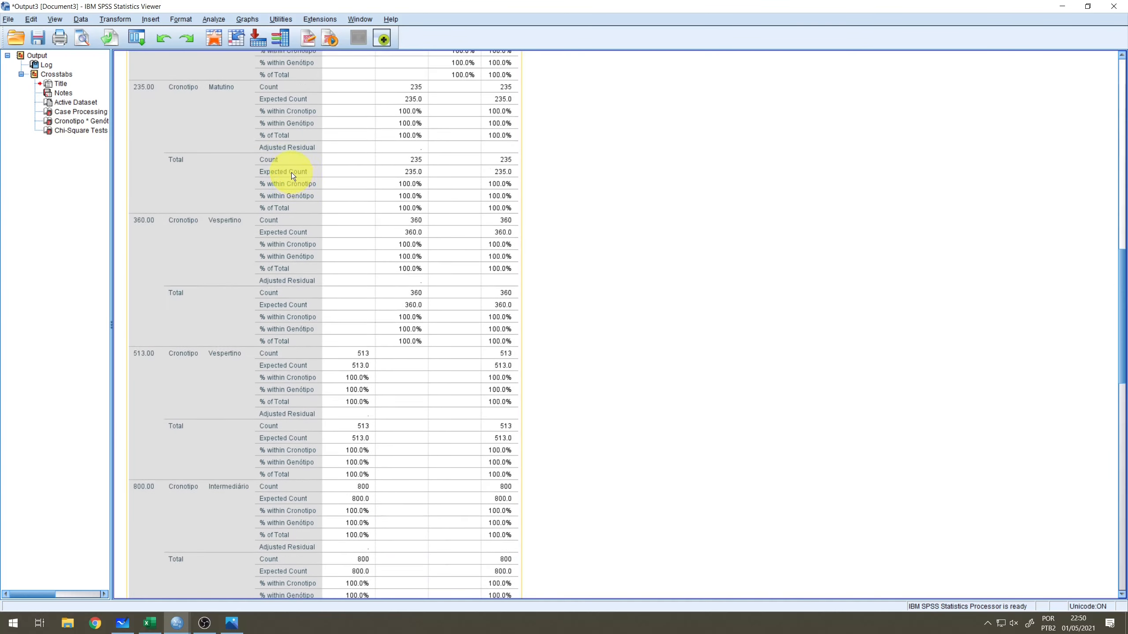
pyautogui.scroll(-6, 305, 153)
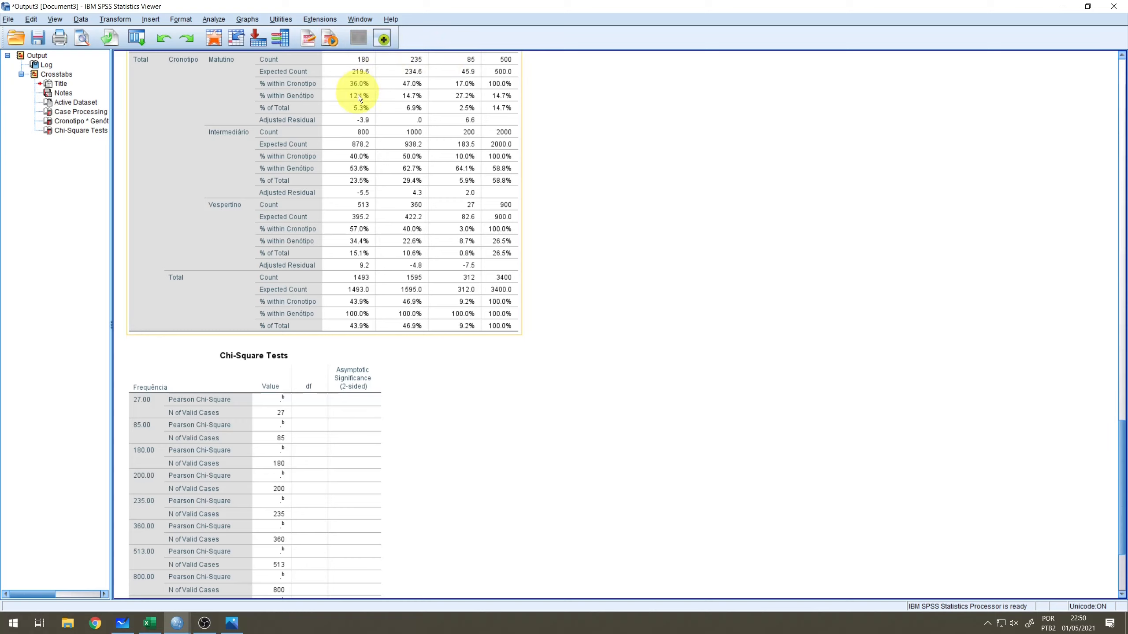
# Step: Examine the Chi-Square Tests table for each Frequência layer and for the Total, including its footnotes
pyautogui.click(246, 381)
pyautogui.scroll(-2, 288, 351)
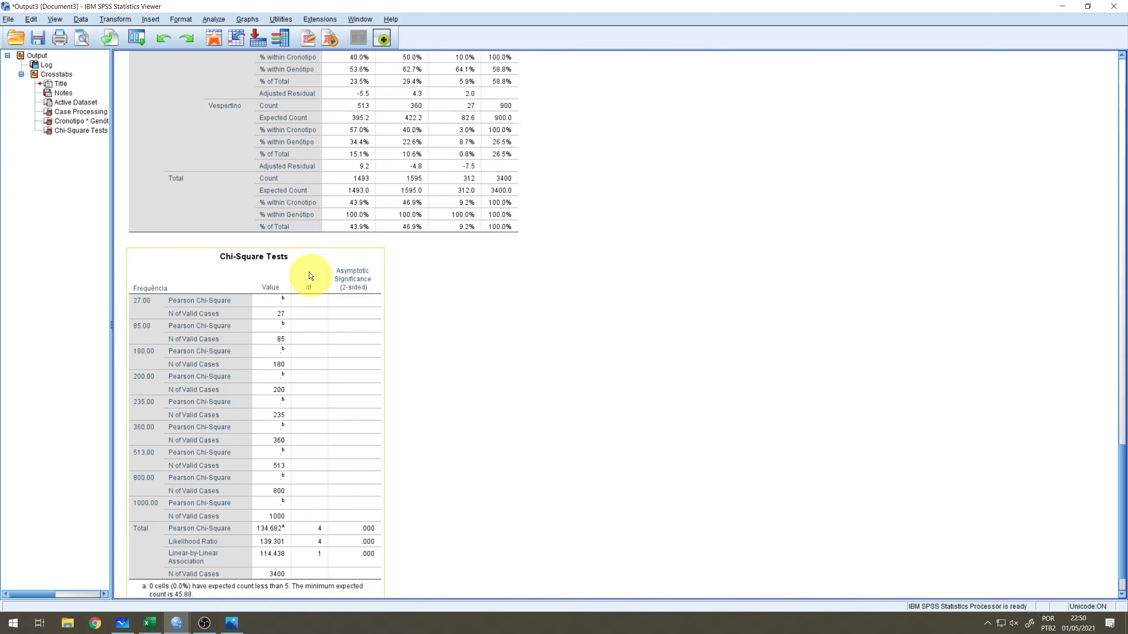
pyautogui.scroll(-1, 151, 329)
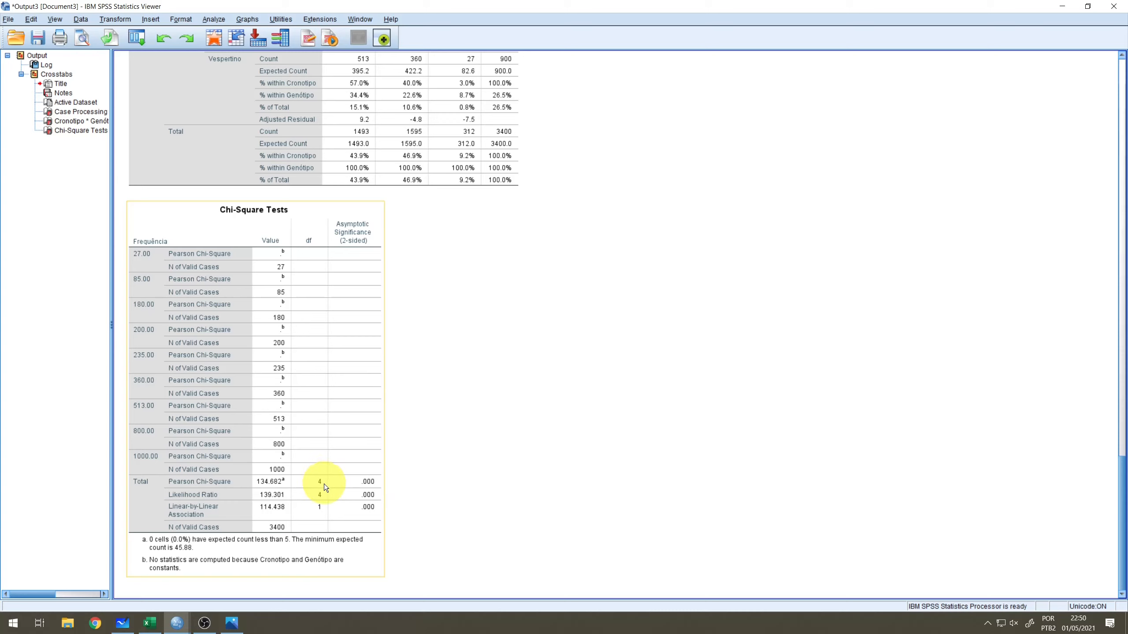
pyautogui.click(464, 425)
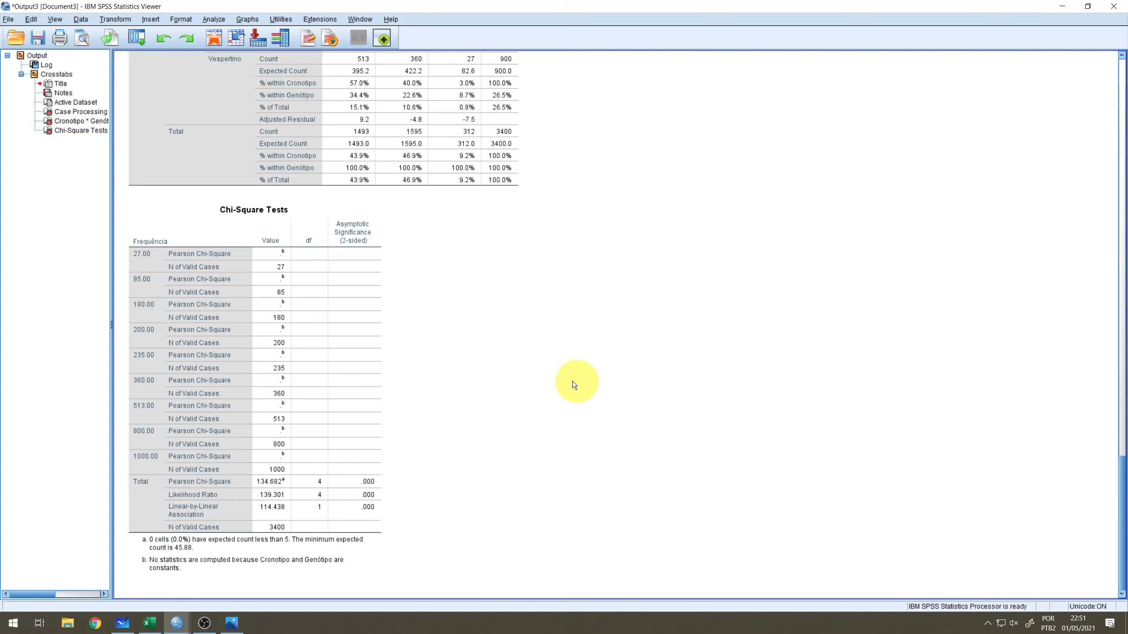
# Step: Review the crosstabulation's layers and Total section again, then return to the Chi-Square Tests table
pyautogui.scroll(3, 523, 413)
pyautogui.scroll(10, 523, 416)
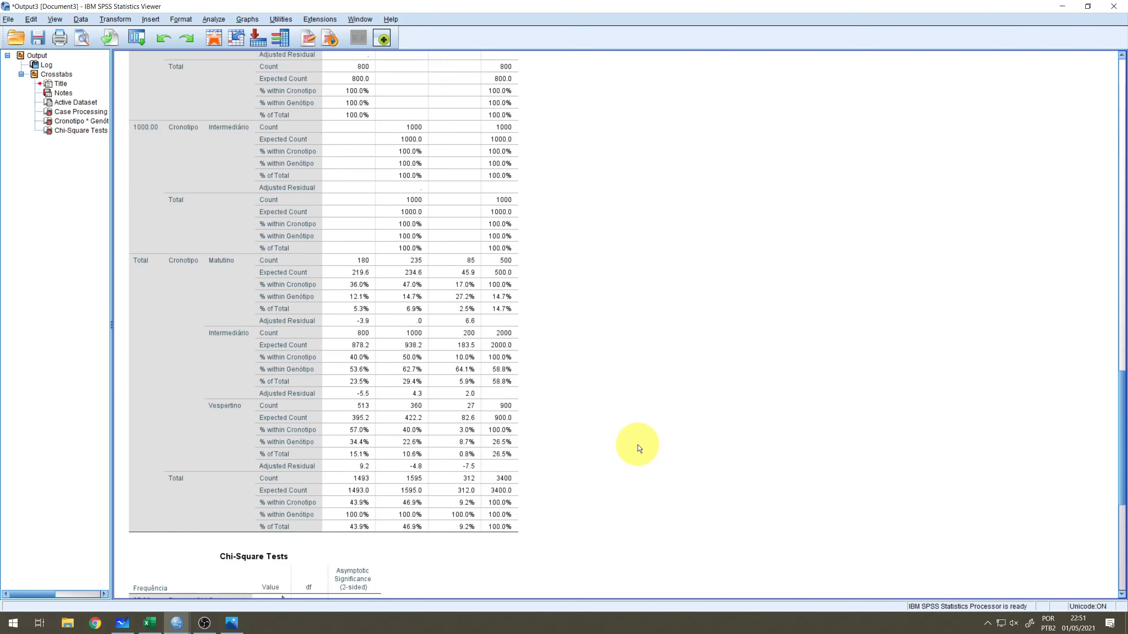
pyautogui.scroll(15, 479, 404)
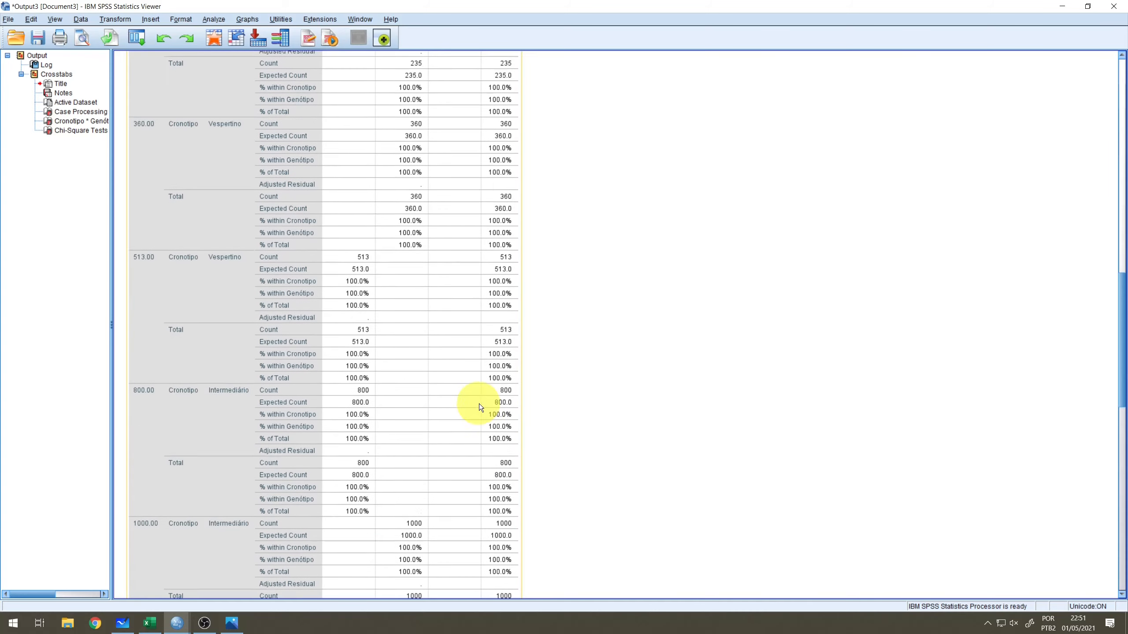
pyautogui.scroll(-20, 483, 392)
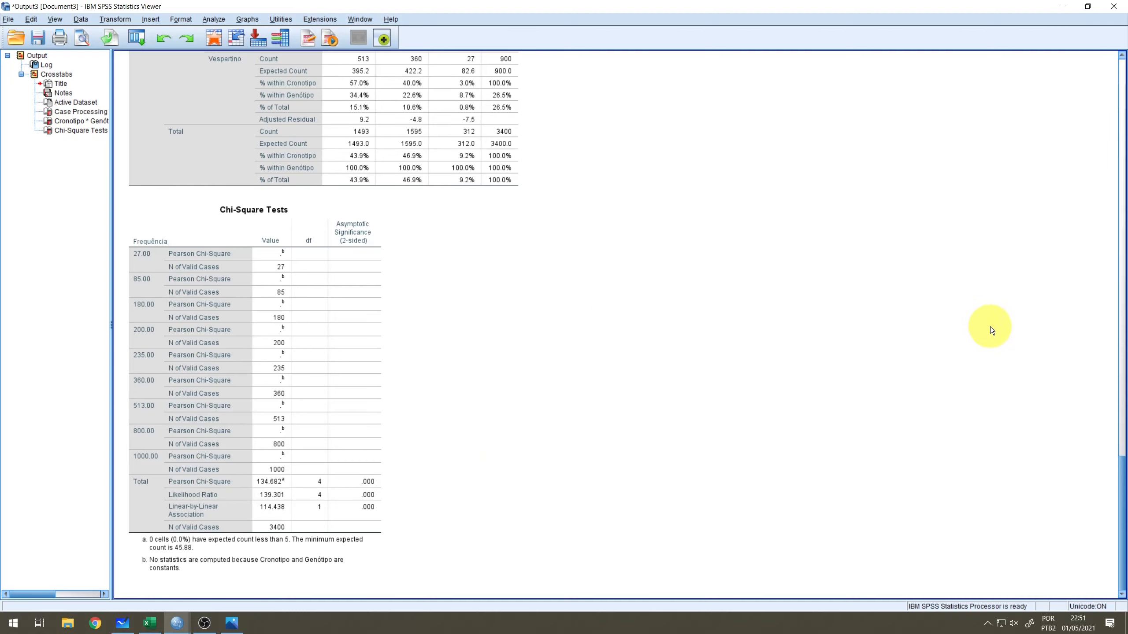
pyautogui.click(378, 533)
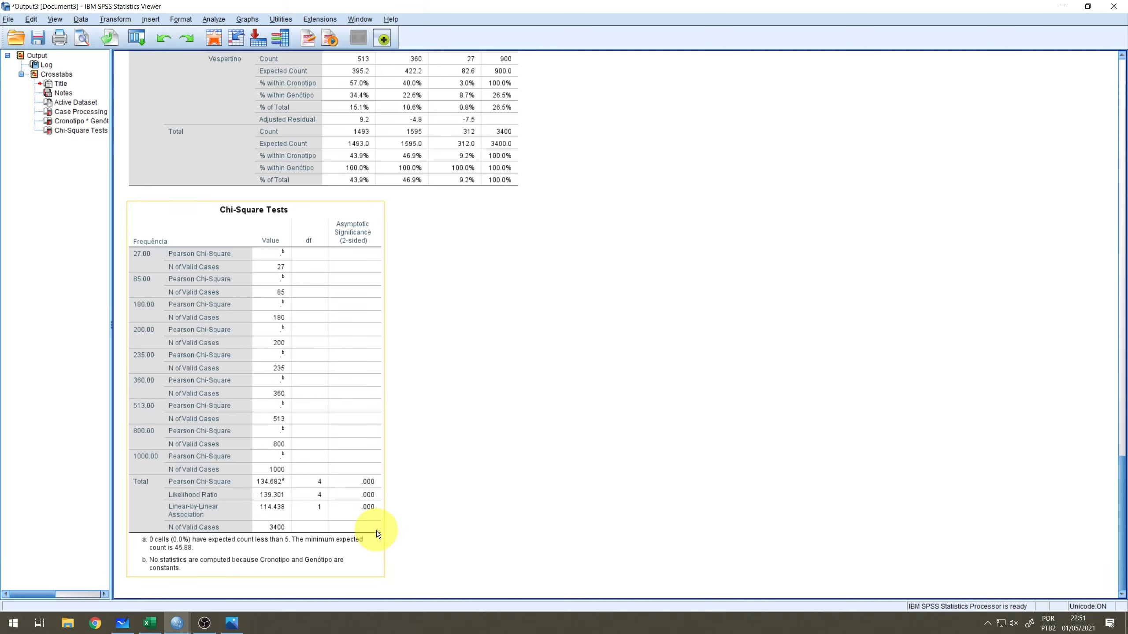
# Step: Switch to Microsoft Whiteboard and add a row labelled I with 7, 10 and 12 to the handwritten M/V genotype table
pyautogui.click(123, 623)
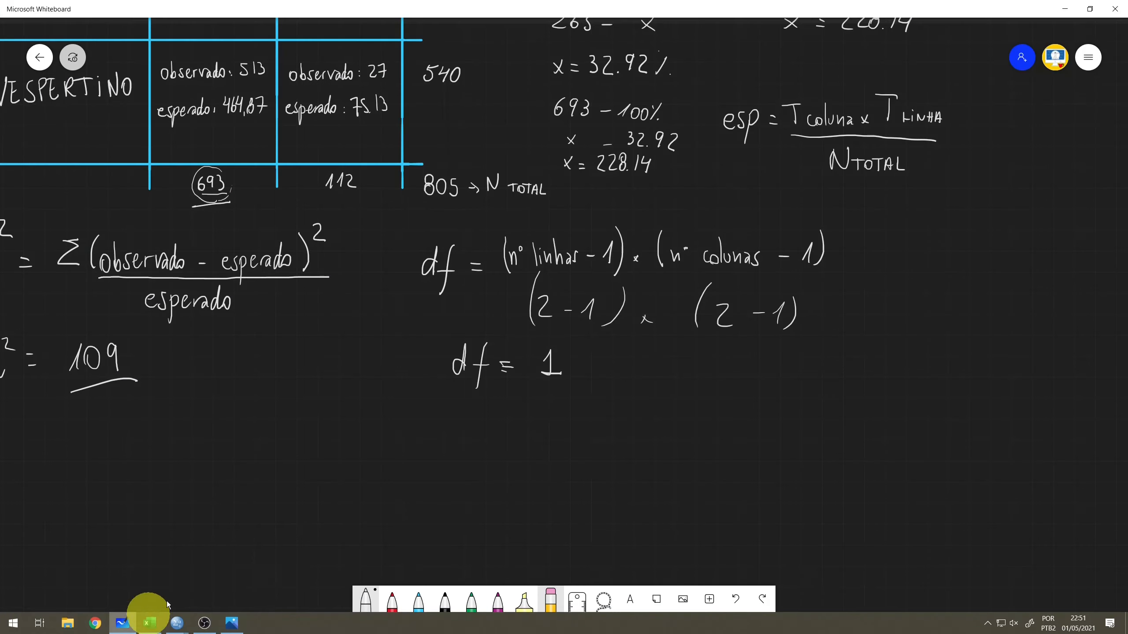
pyautogui.moveTo(956, 301); pyautogui.dragTo(801, 617)
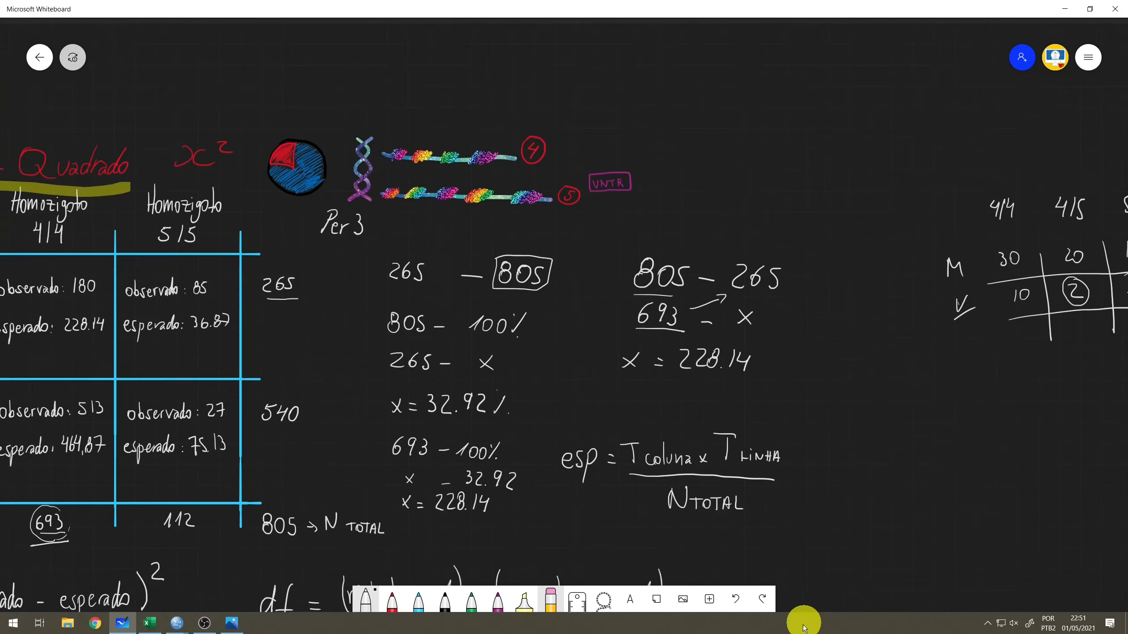
pyautogui.moveTo(974, 428); pyautogui.dragTo(574, 406)
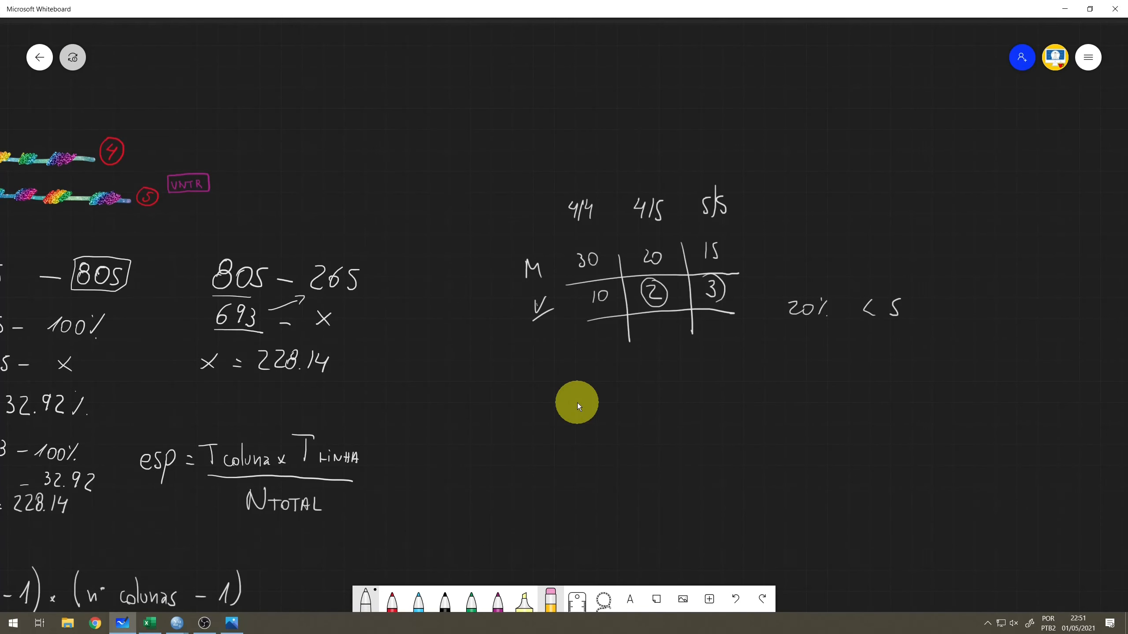
pyautogui.moveTo(546, 336)
pyautogui.mouseDown()
pyautogui.moveTo(544, 354)
pyautogui.moveTo(648, 347)
pyautogui.moveTo(660, 334)
pyautogui.moveTo(711, 347)
pyautogui.mouseUp()
pyautogui.moveTo(717, 338); pyautogui.dragTo(724, 352)
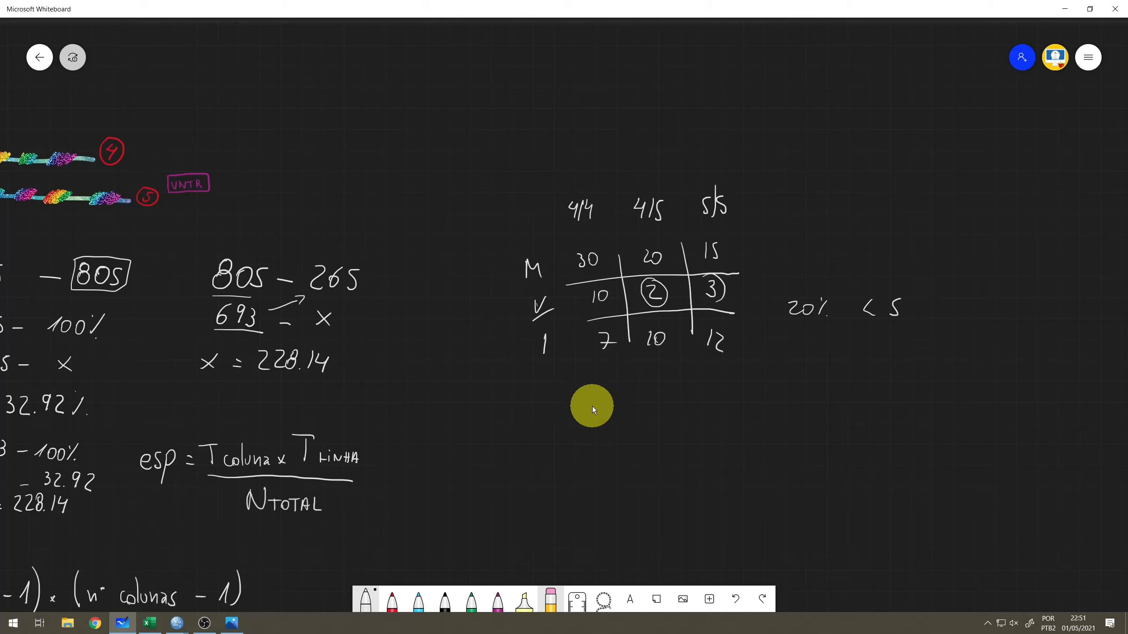
# Step: Handwrite the degrees-of-freedom product (3-1)(3-1) below the genotype table
pyautogui.moveTo(519, 418)
pyautogui.mouseDown()
pyautogui.moveTo(518, 431)
pyautogui.moveTo(541, 426)
pyautogui.mouseUp()
pyautogui.moveTo(549, 422); pyautogui.dragTo(562, 436)
pyautogui.moveTo(517, 404); pyautogui.dragTo(506, 439)
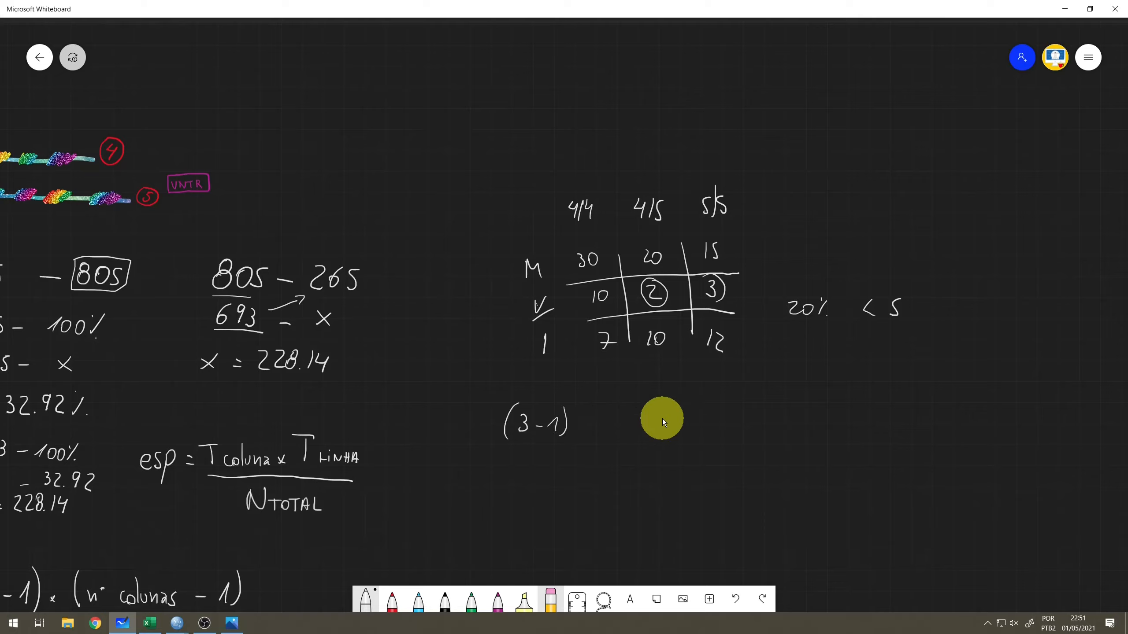
pyautogui.moveTo(584, 416)
pyautogui.mouseDown()
pyautogui.moveTo(580, 436)
pyautogui.moveTo(609, 428)
pyautogui.moveTo(625, 441)
pyautogui.mouseUp()
# Step: Handwrite df = 4 under the product, with 2 x 2 between the two lines as the intermediate calculation
pyautogui.moveTo(506, 479); pyautogui.dragTo(506, 482)
pyautogui.moveTo(510, 465)
pyautogui.mouseDown()
pyautogui.moveTo(510, 505)
pyautogui.moveTo(526, 481)
pyautogui.mouseUp()
pyautogui.moveTo(535, 478); pyautogui.dragTo(540, 477)
pyautogui.moveTo(535, 484)
pyautogui.mouseDown()
pyautogui.moveTo(573, 474)
pyautogui.moveTo(568, 489)
pyautogui.mouseUp()
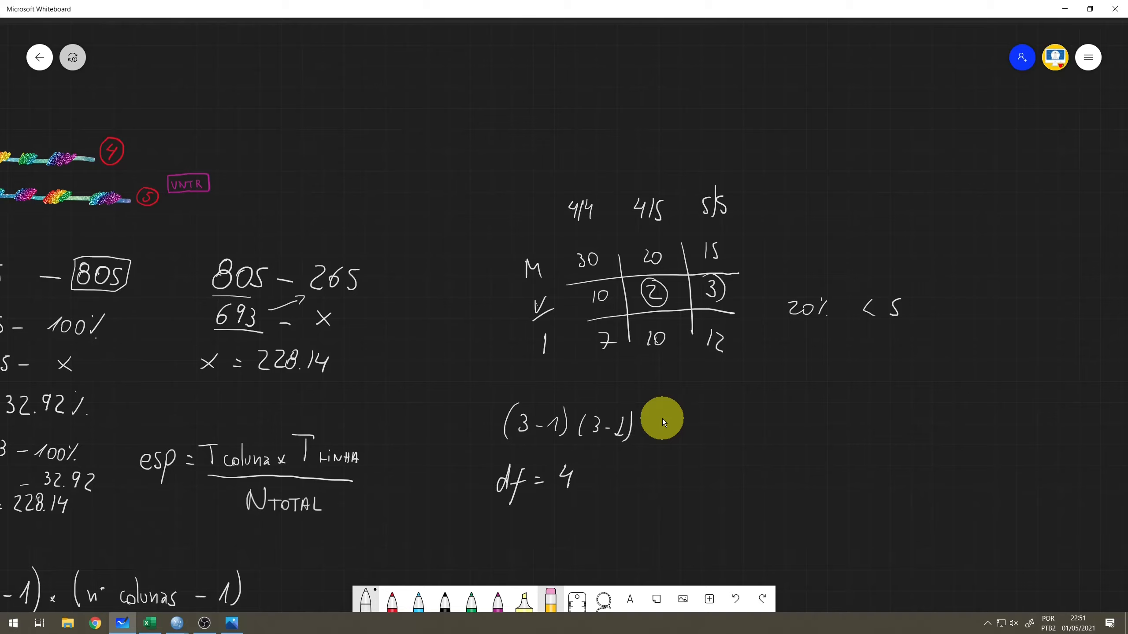
pyautogui.moveTo(539, 442); pyautogui.dragTo(572, 456)
pyautogui.moveTo(571, 450); pyautogui.dragTo(565, 456)
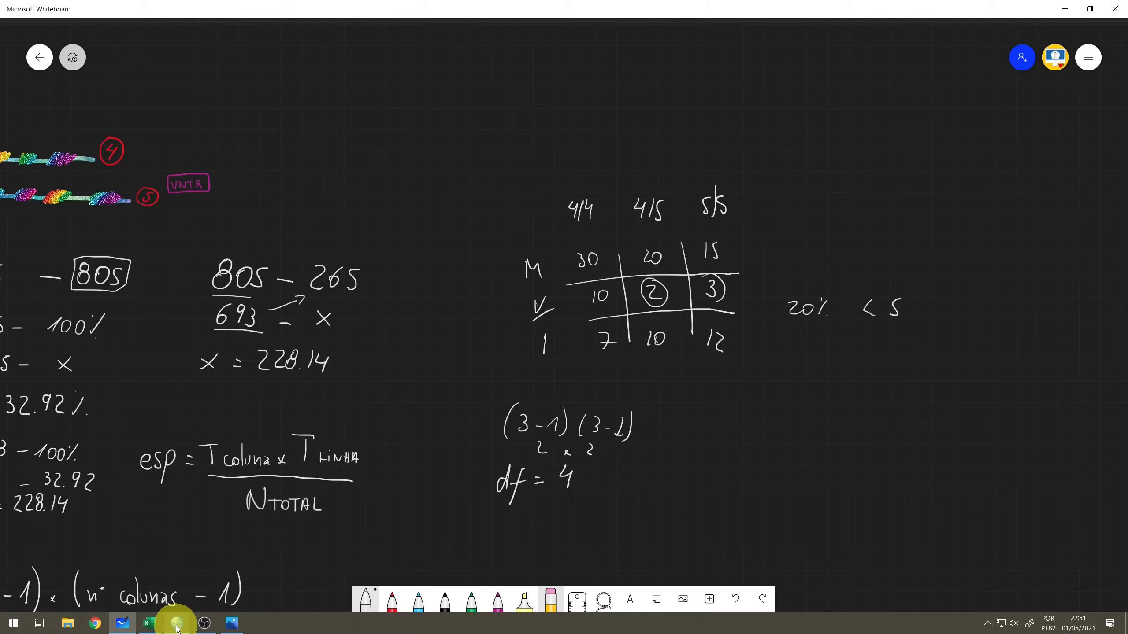
# Step: Switch to the SPSS Data Editor window containing the raw-data file Chi-quadrado dados brutos.sav
pyautogui.moveTo(177, 627)
pyautogui.click(49, 583)
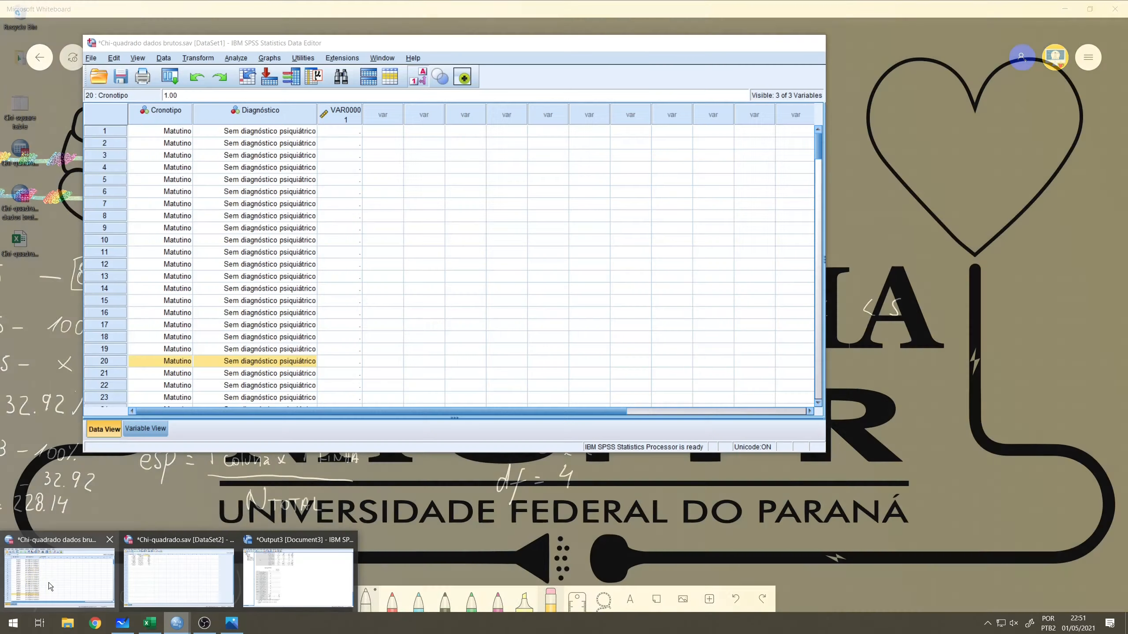